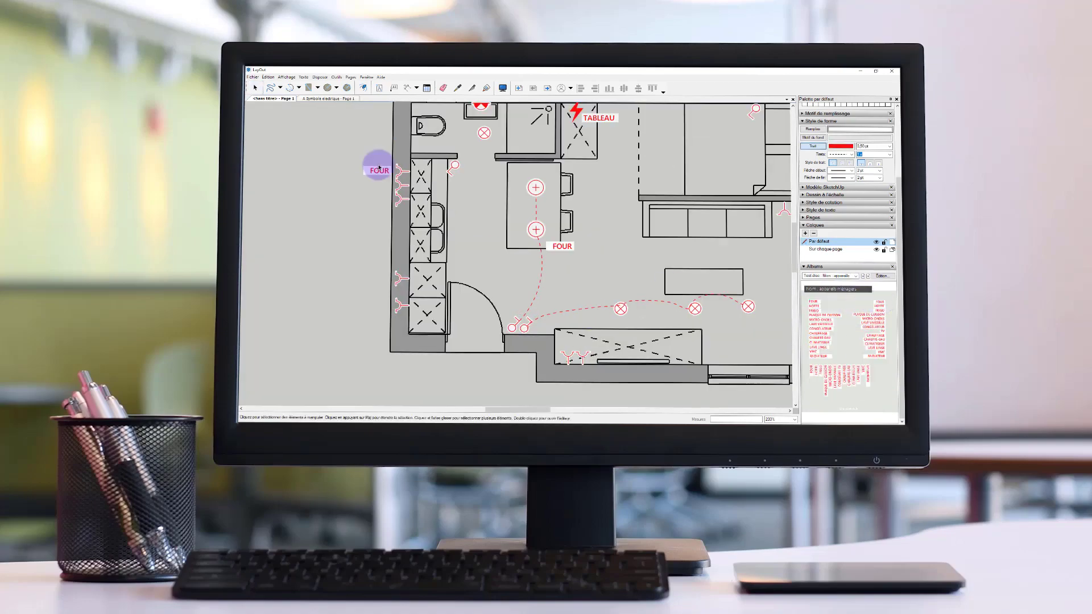
left_click(369, 282)
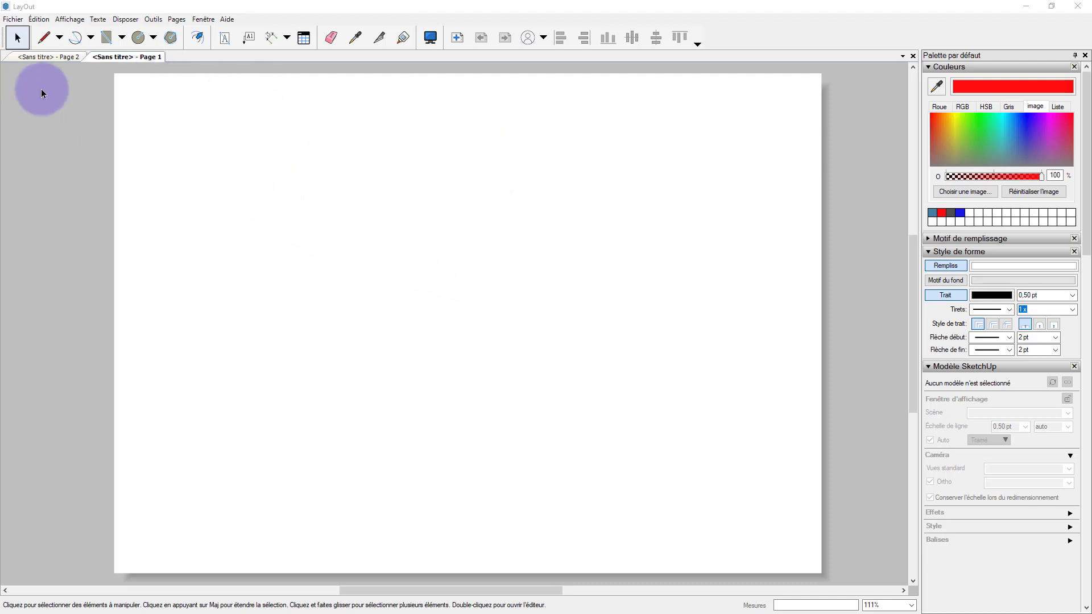
Step: Set the document's paper to A5 (148 mm x 210 mm) in portrait orientation
left_click(13, 20)
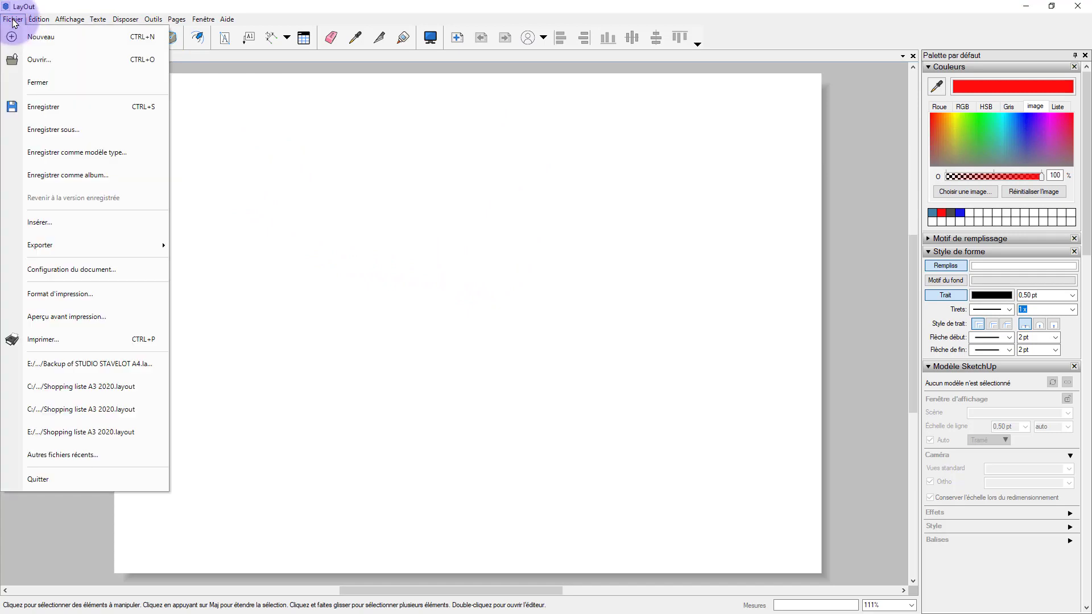
left_click(63, 273)
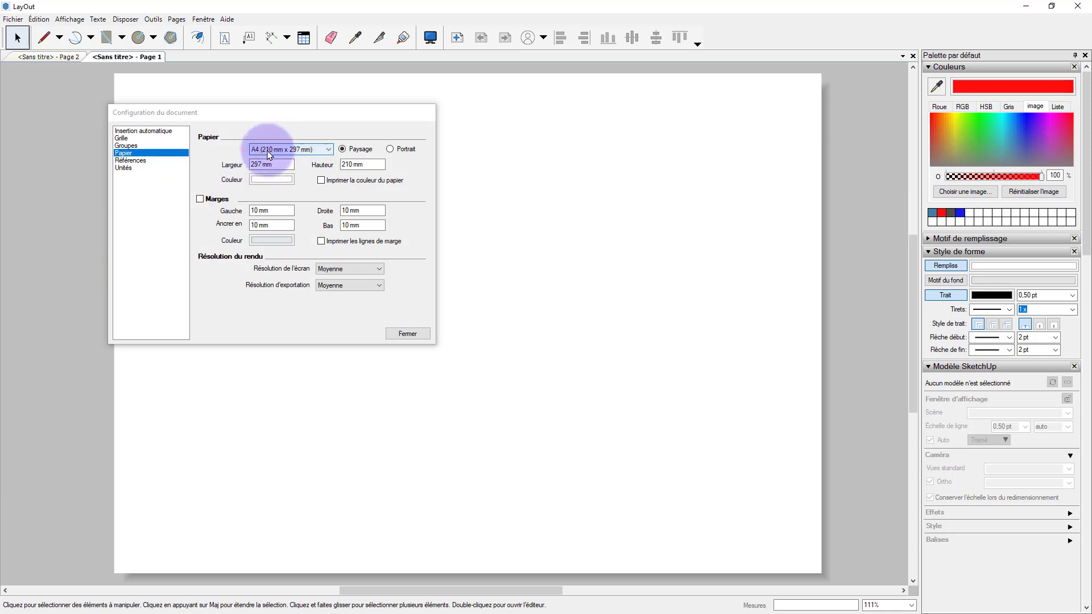
left_click(390, 151)
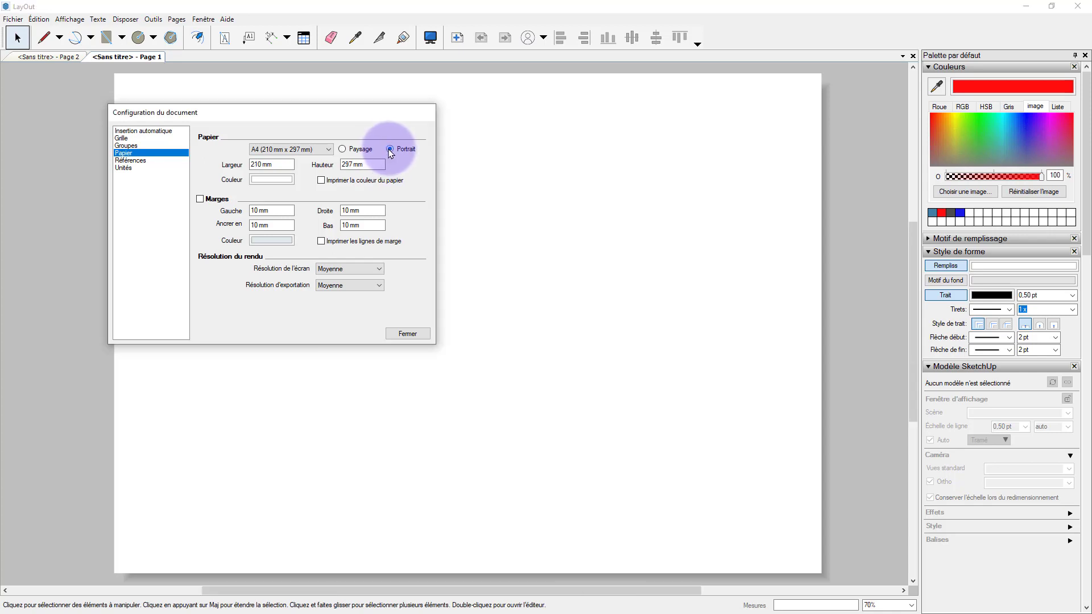
left_click(329, 150)
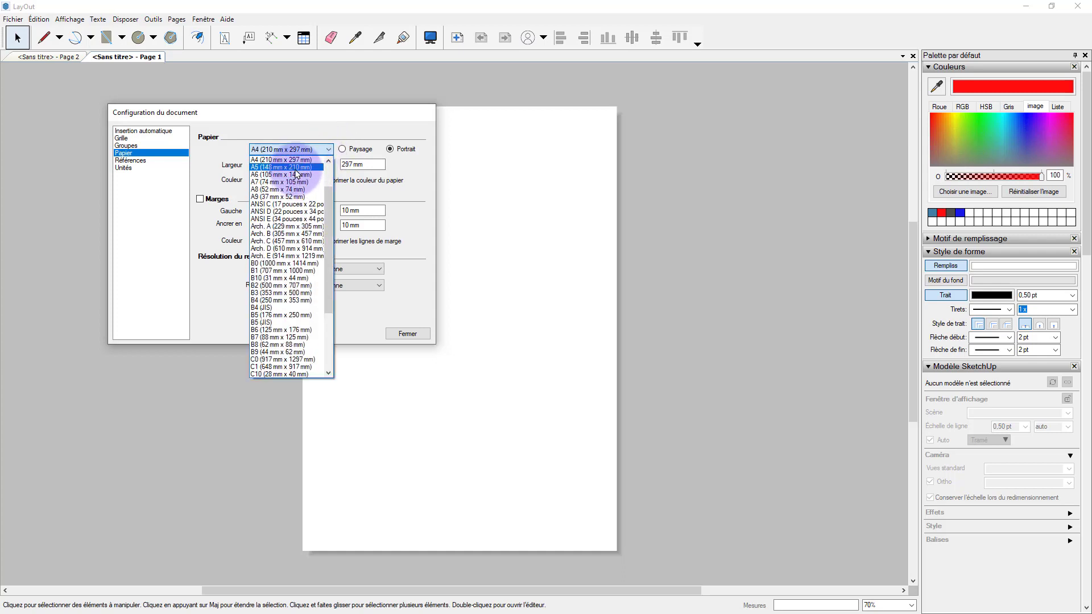
left_click(255, 168)
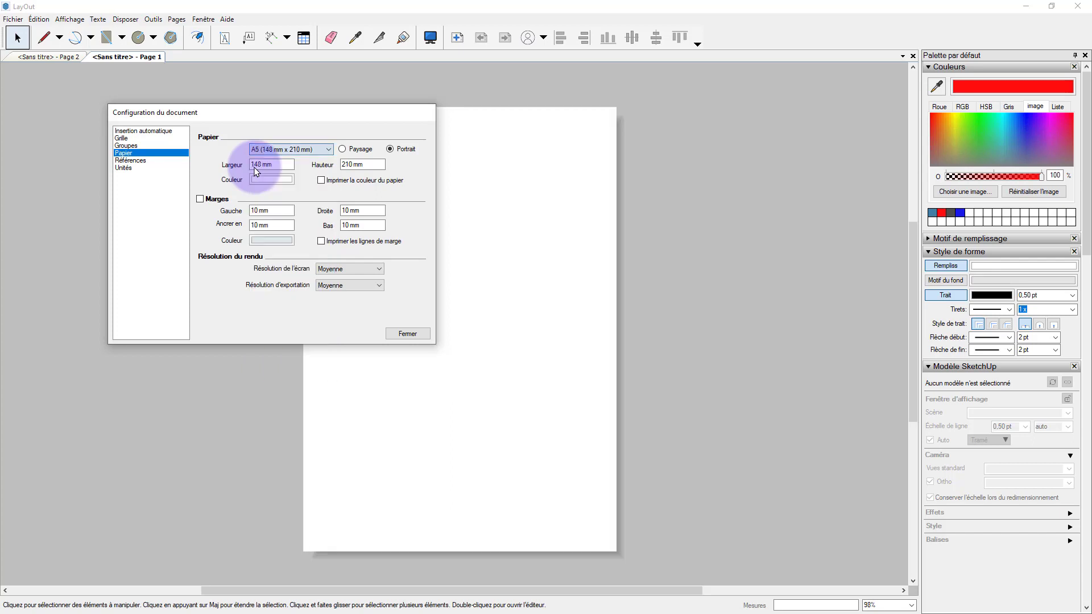
left_click(407, 334)
mouse_move(409, 300)
middle_mouse_down()
mouse_move(402, 284)
mouse_move(391, 293)
middle_mouse_up()
scroll(402, 284, "up", 1)
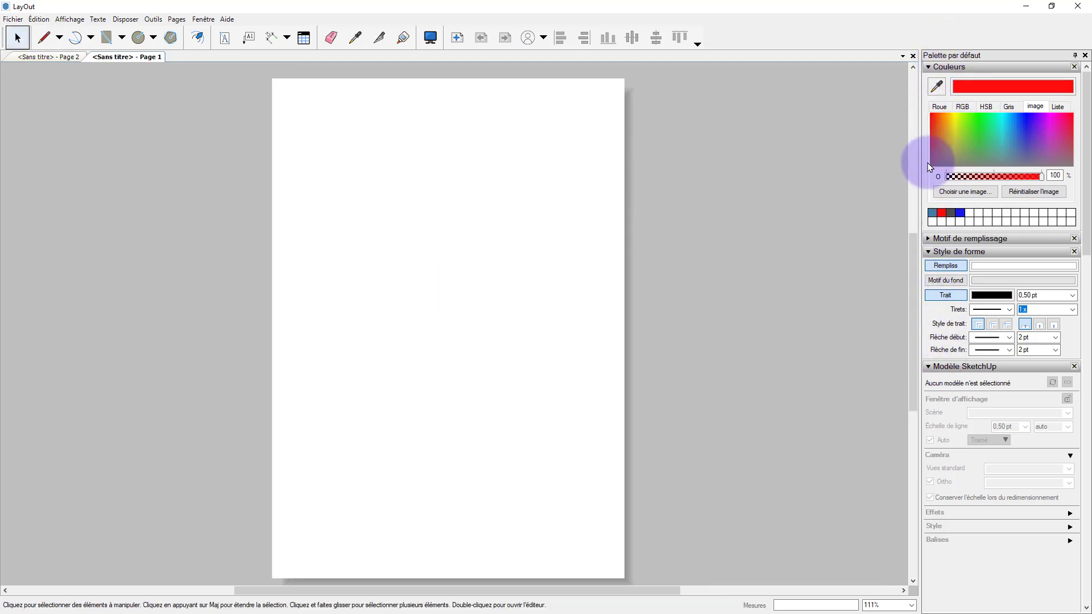
left_click(204, 19)
mouse_move(257, 34)
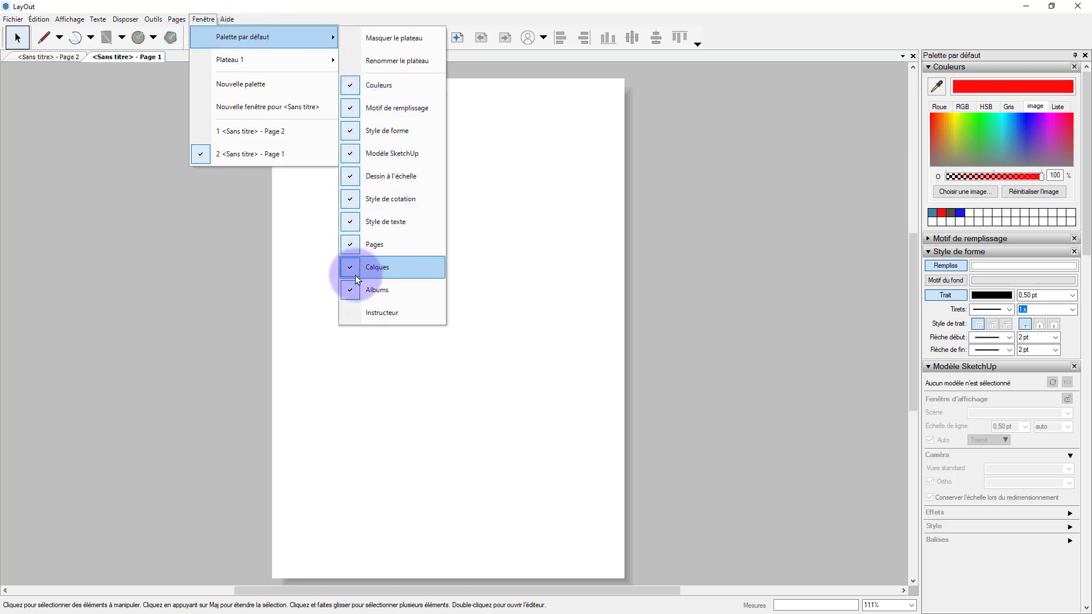
left_click(620, 230)
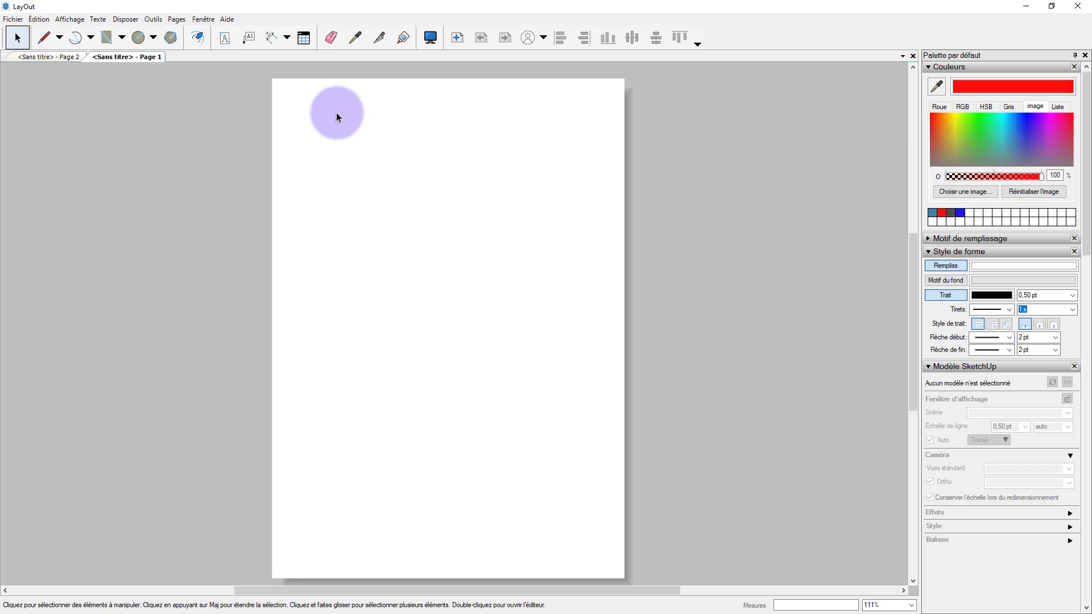
Step: Draw a small circle with a radius of about 1.5 mm near the upper left corner of the page
scroll(336, 113, "up", 4)
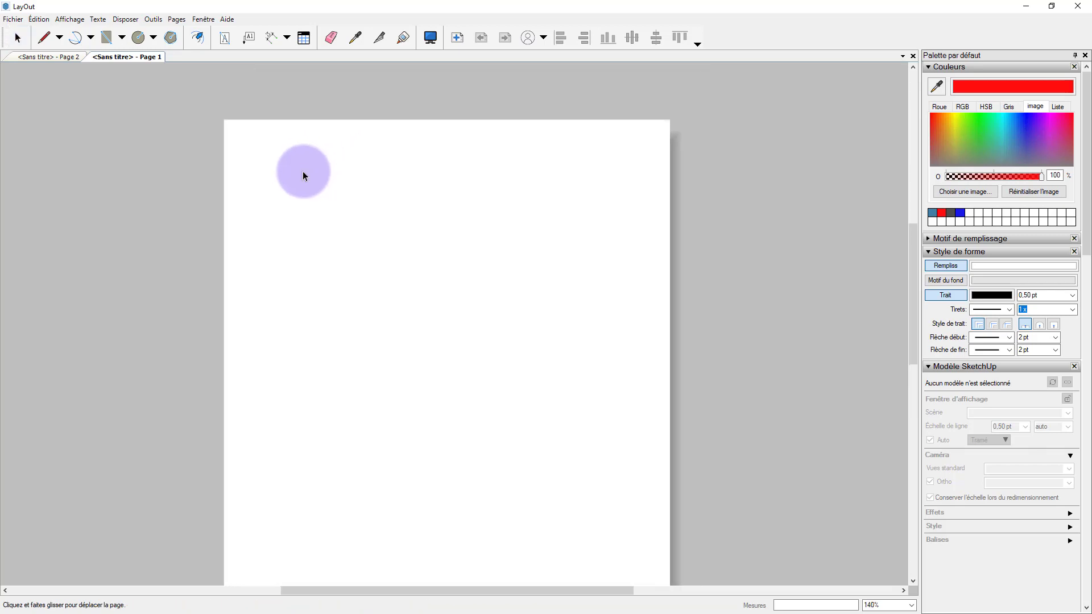
left_click(139, 37)
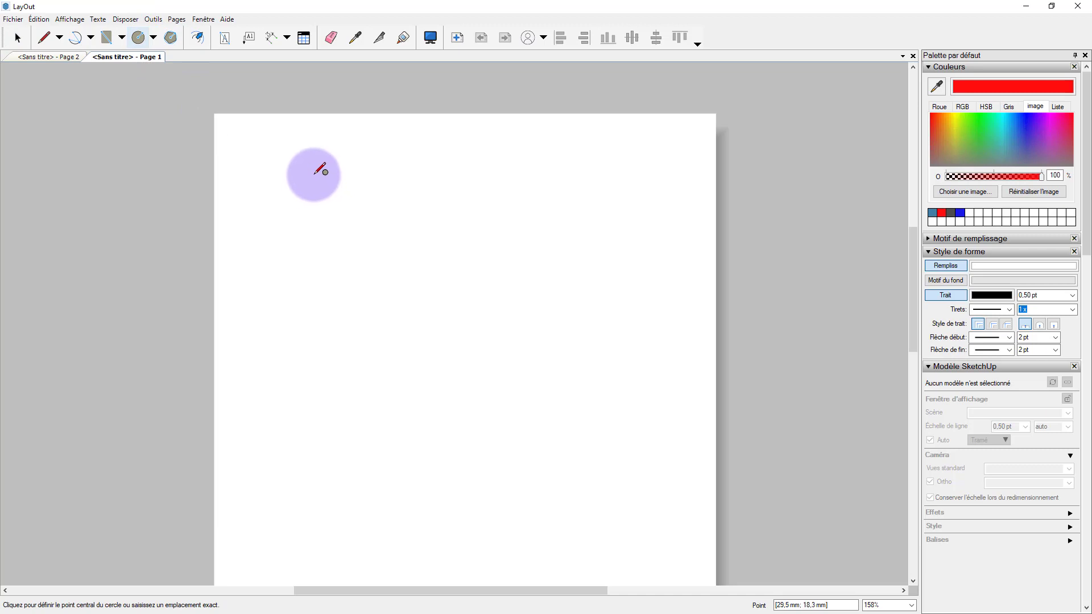
left_click(322, 174)
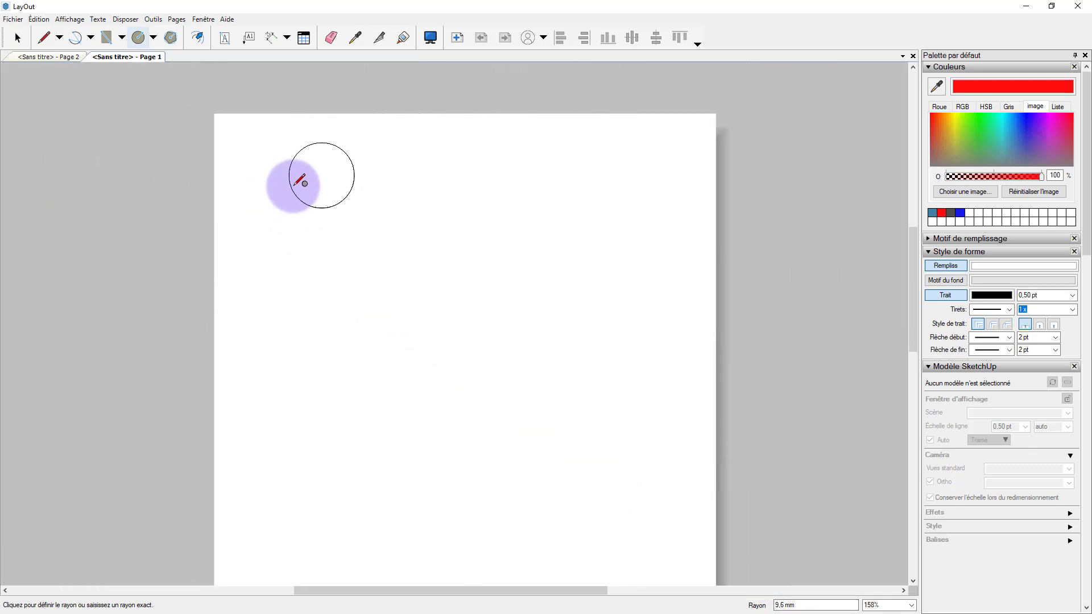
scroll(310, 183, "up", 1)
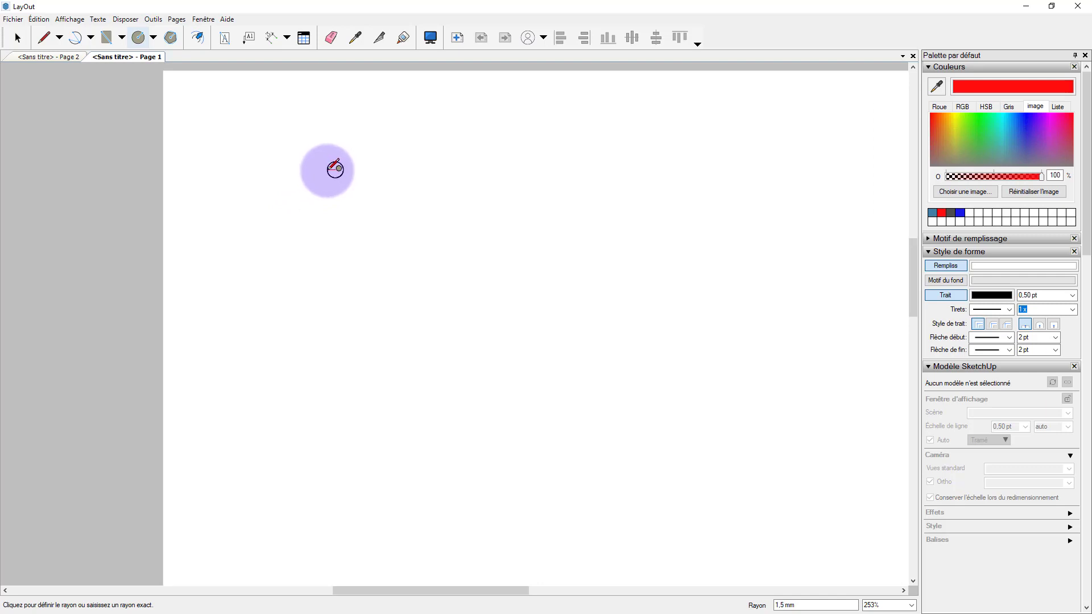
left_click(328, 170)
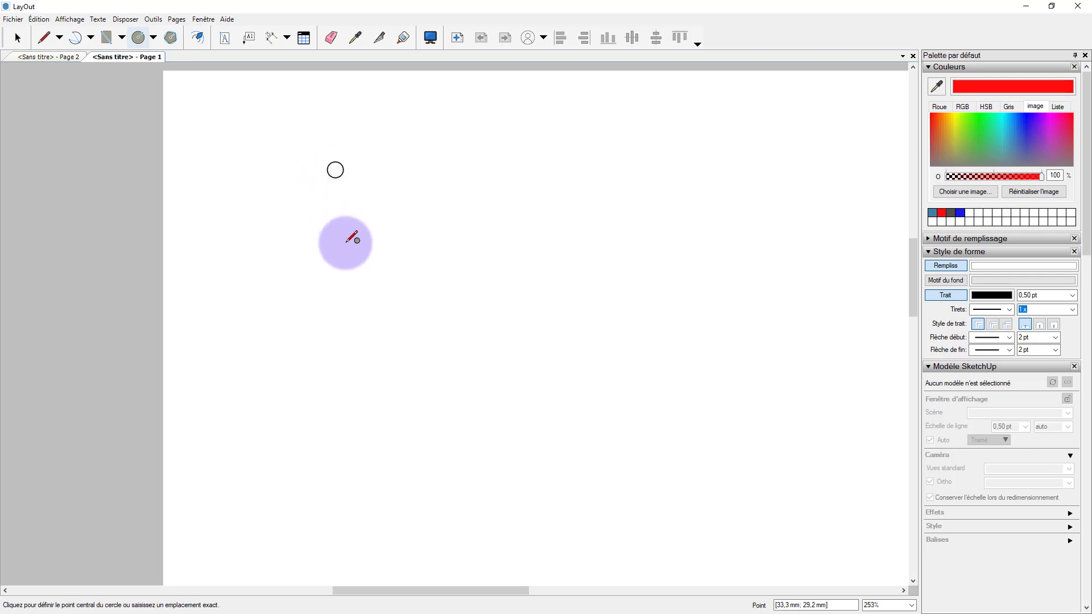
middle_click_drag(346, 245, 275, 263)
key("space")
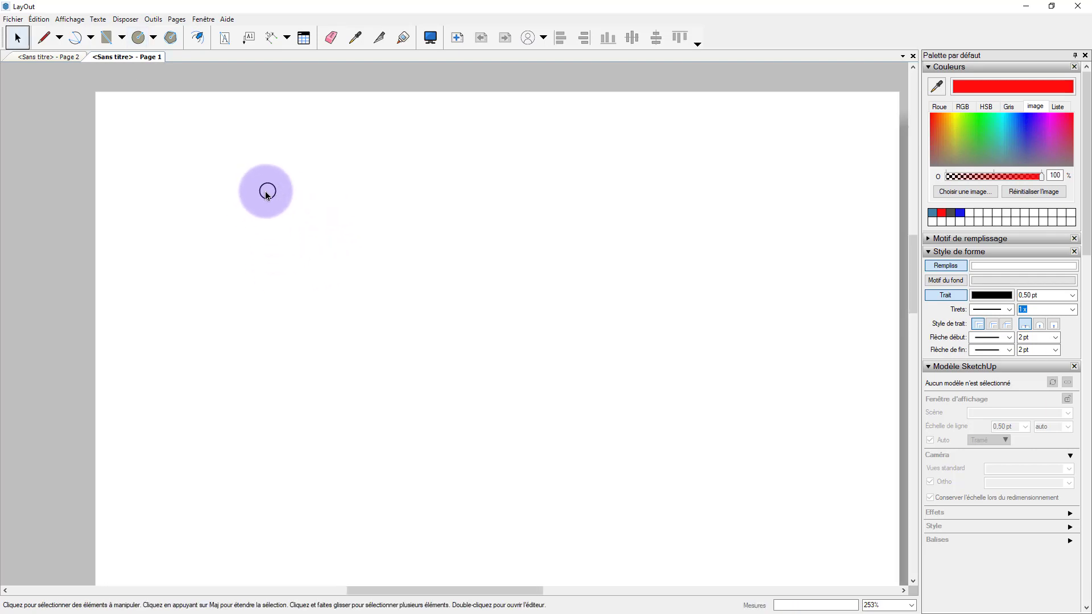
Step: Move the circle off the page onto the grey area beside its left edge
left_click_drag(267, 193, 54, 211)
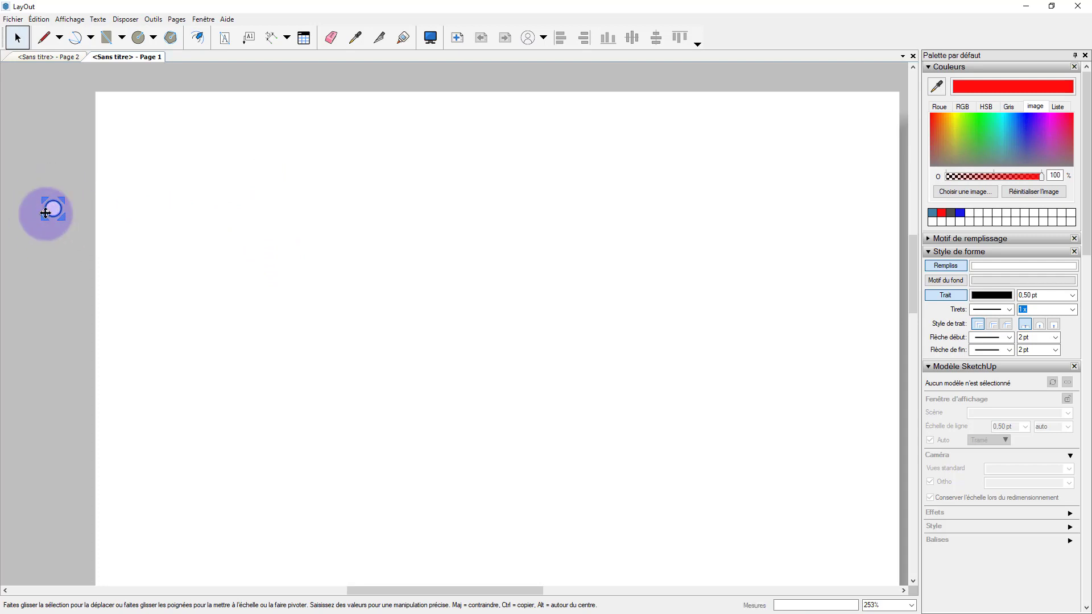
left_click(60, 254)
middle_click_drag(60, 254, 180, 237)
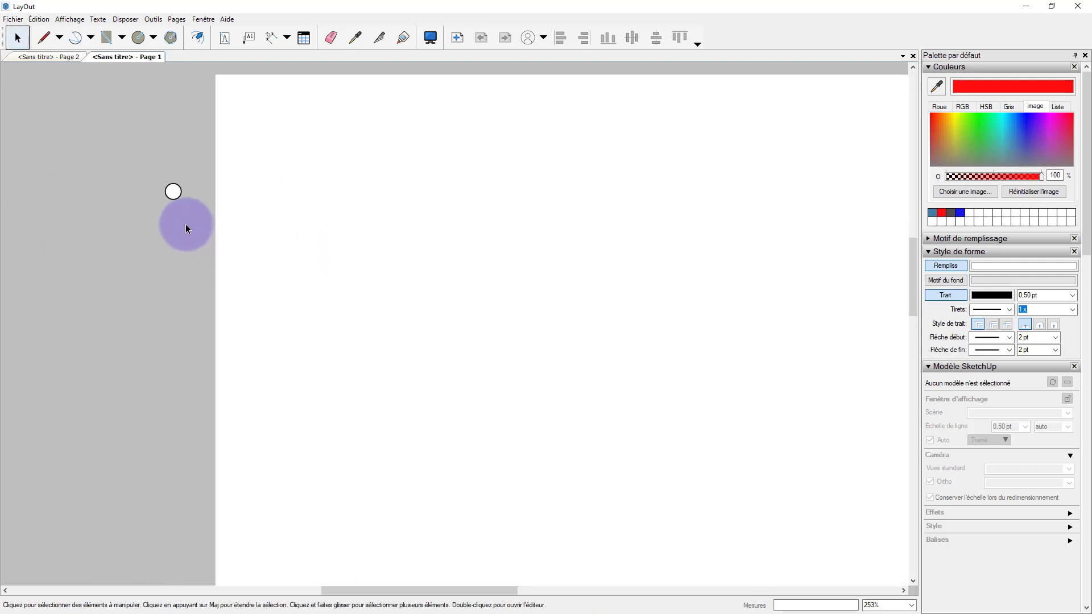
Step: With the circle selected, try several colours, settle on a muted grey-green and save it in the first free colour swatch
left_click(174, 194)
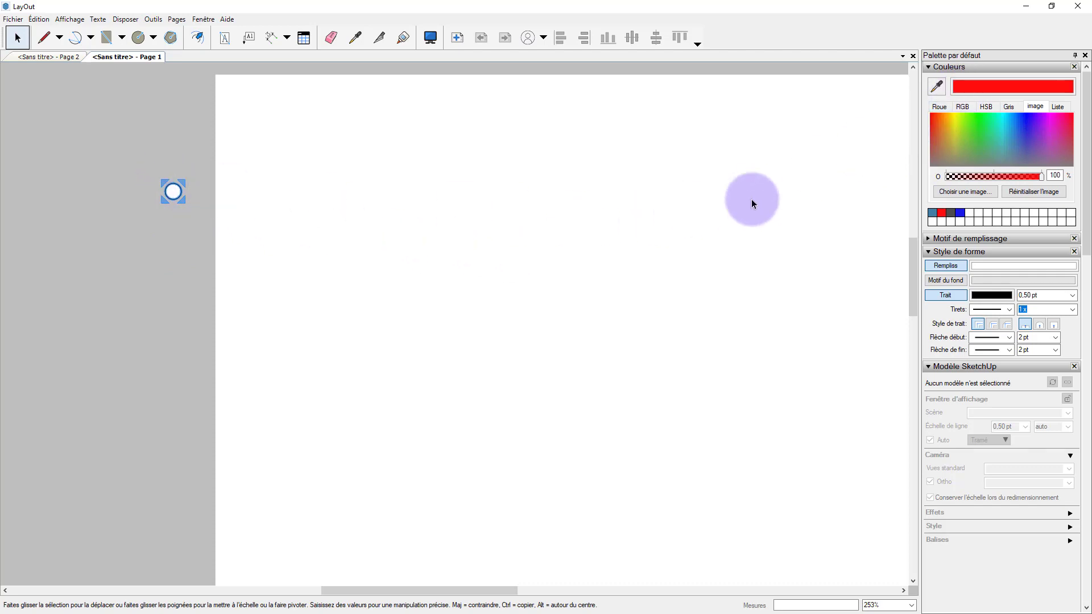
left_click(935, 111)
left_click(1029, 126)
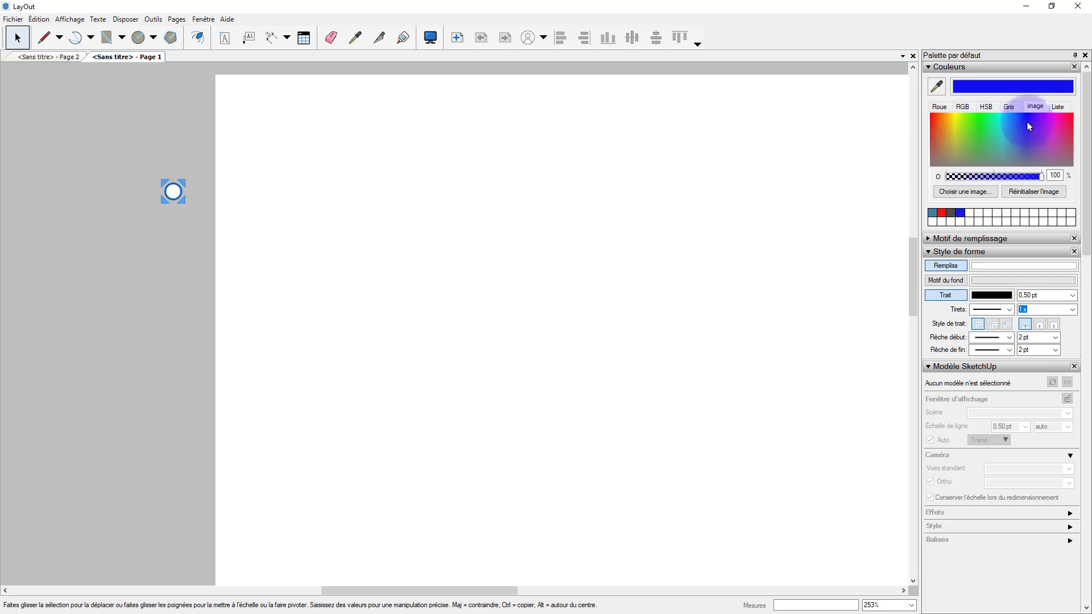
left_click(1065, 120)
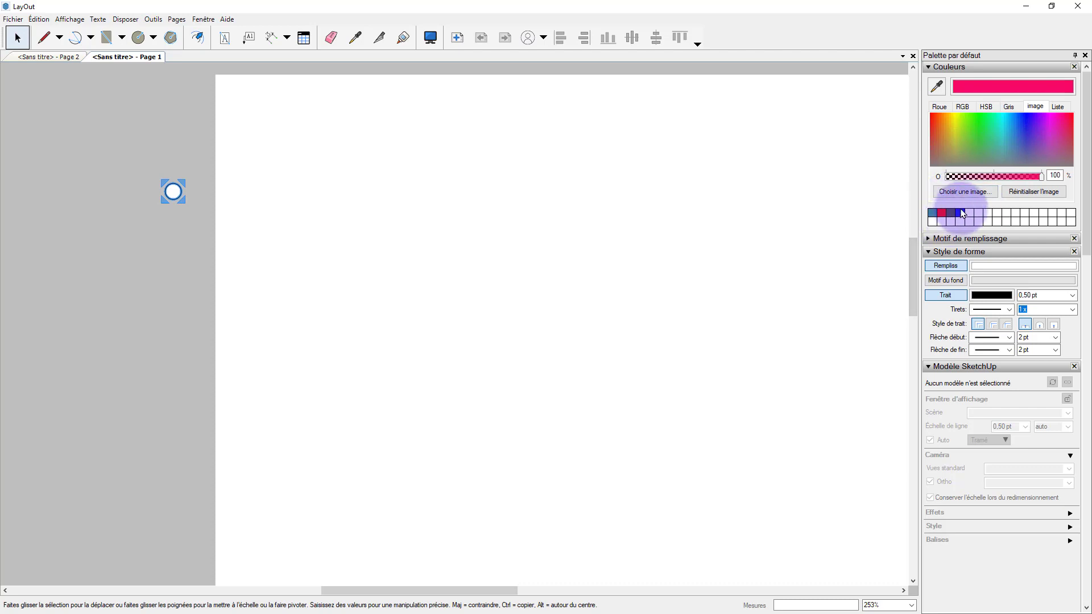
left_click(975, 143)
left_click(973, 161)
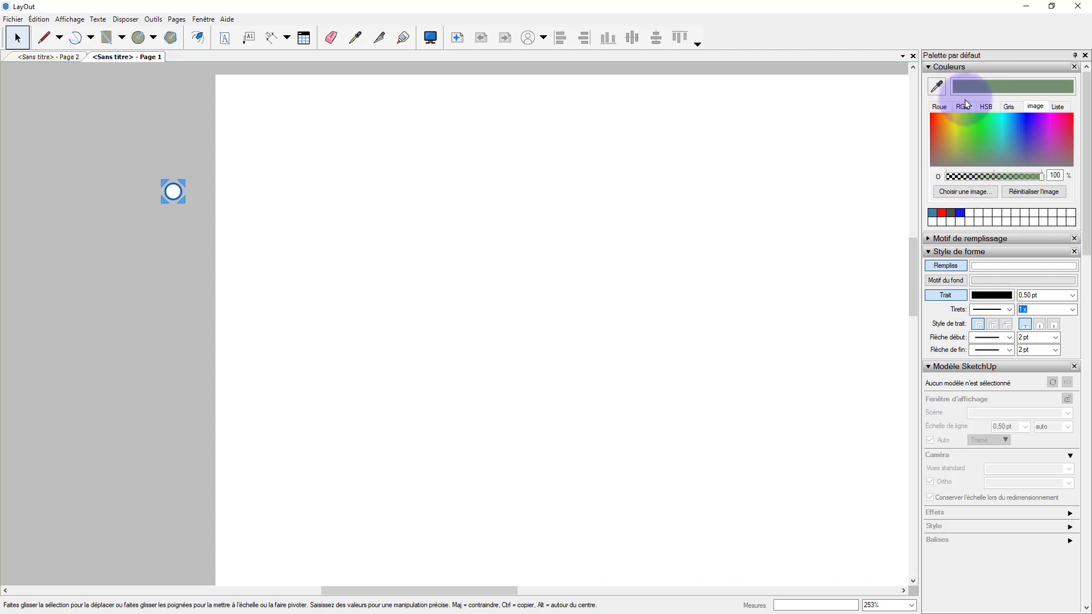
left_click_drag(970, 91, 970, 214)
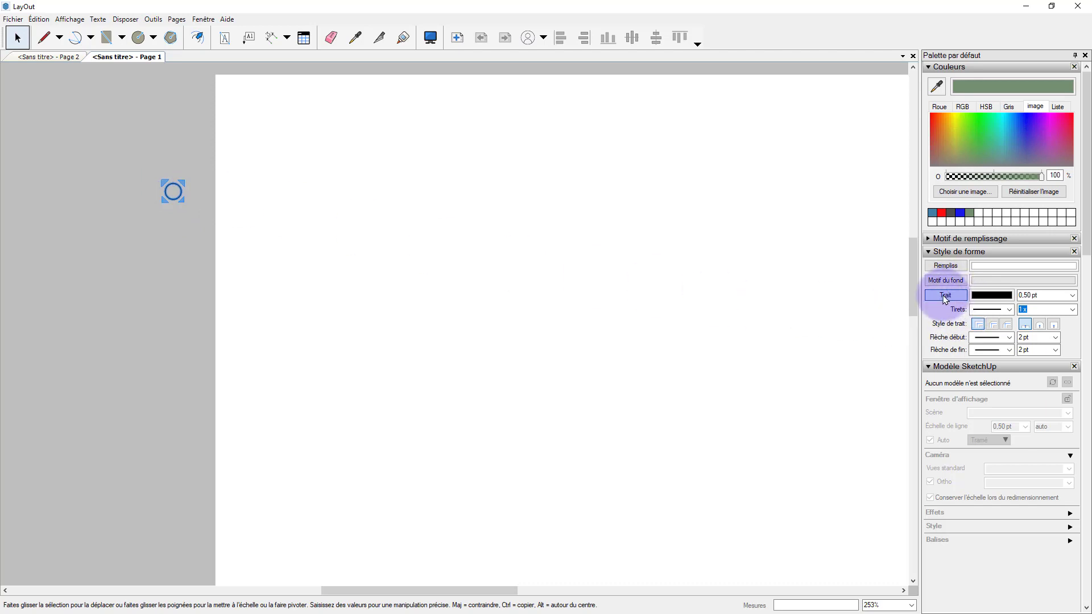
Step: Change the unfilled circle's stroke colour to the saved red swatch
left_click(979, 298)
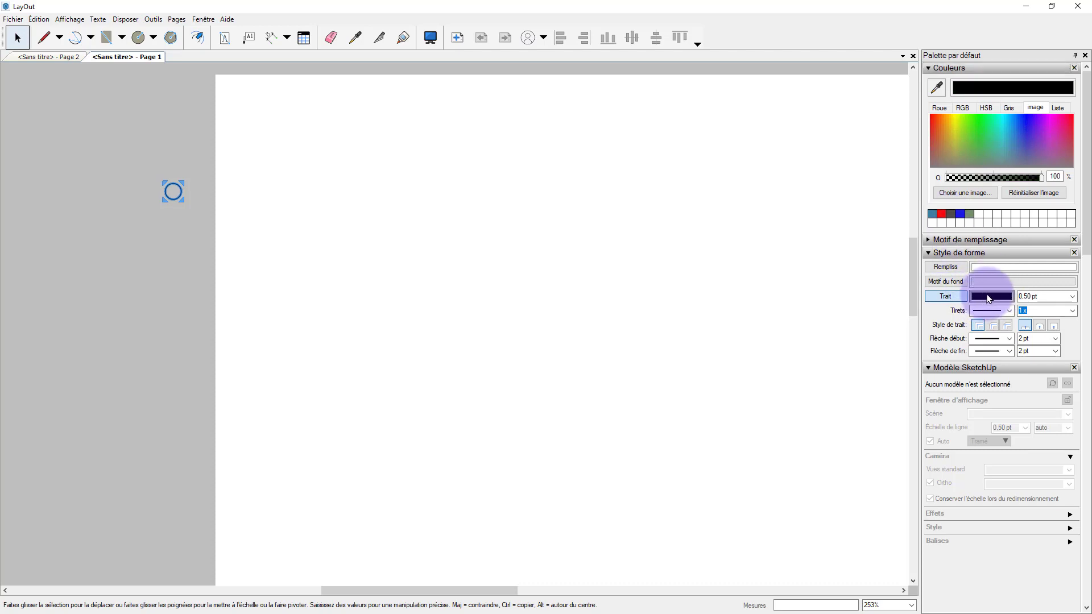
left_click(942, 214)
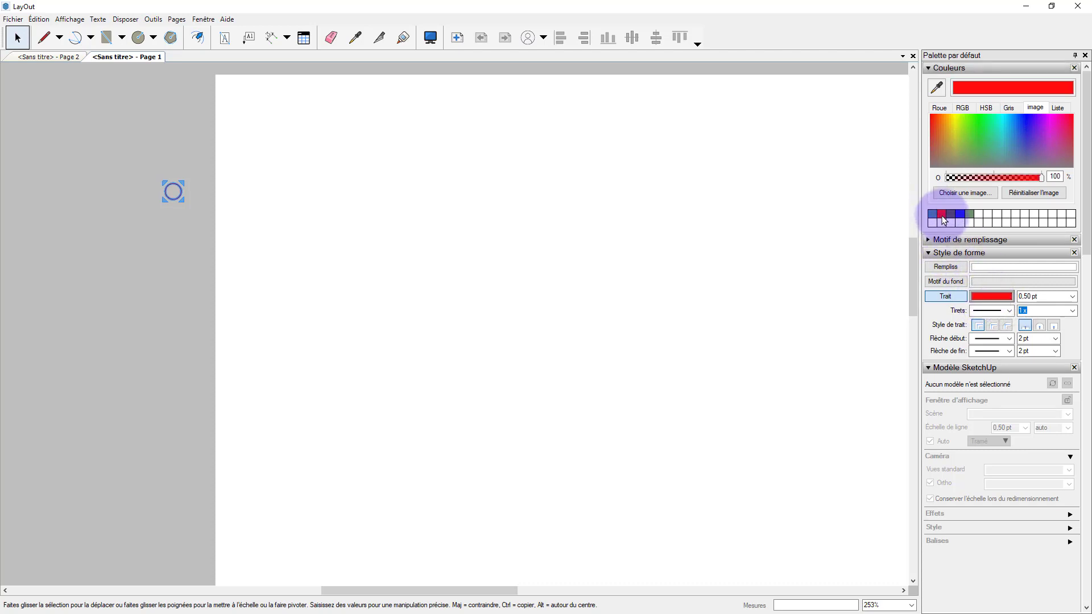
left_click(640, 268)
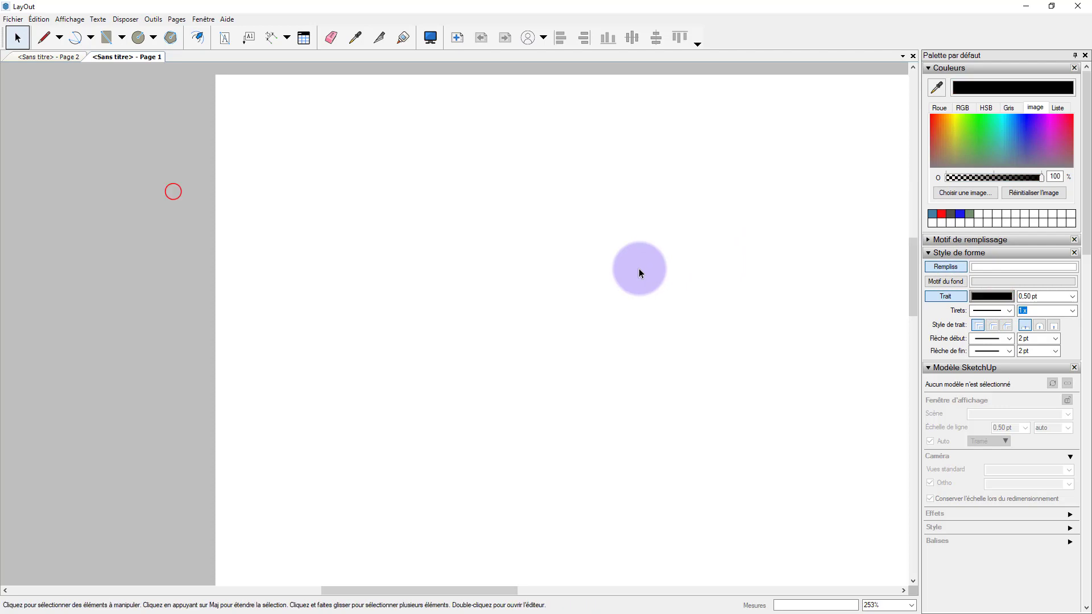
Step: Move the red circle back onto the page near its upper left corner
left_click(171, 199)
left_click_drag(171, 199, 334, 154)
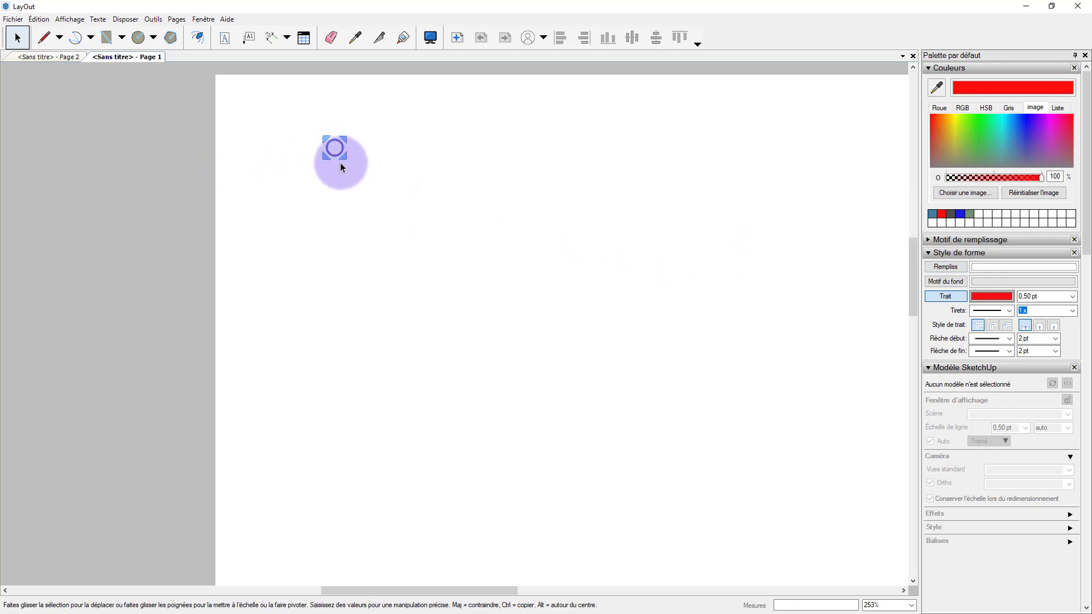
scroll(342, 168, "up", 3)
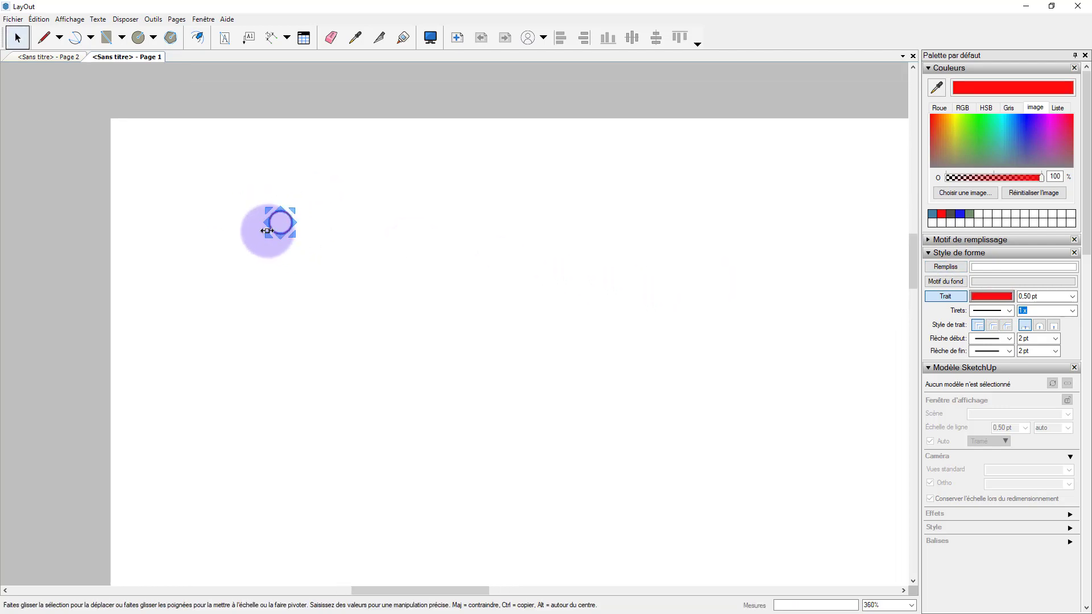
scroll(268, 232, "up", 1)
left_click(235, 270)
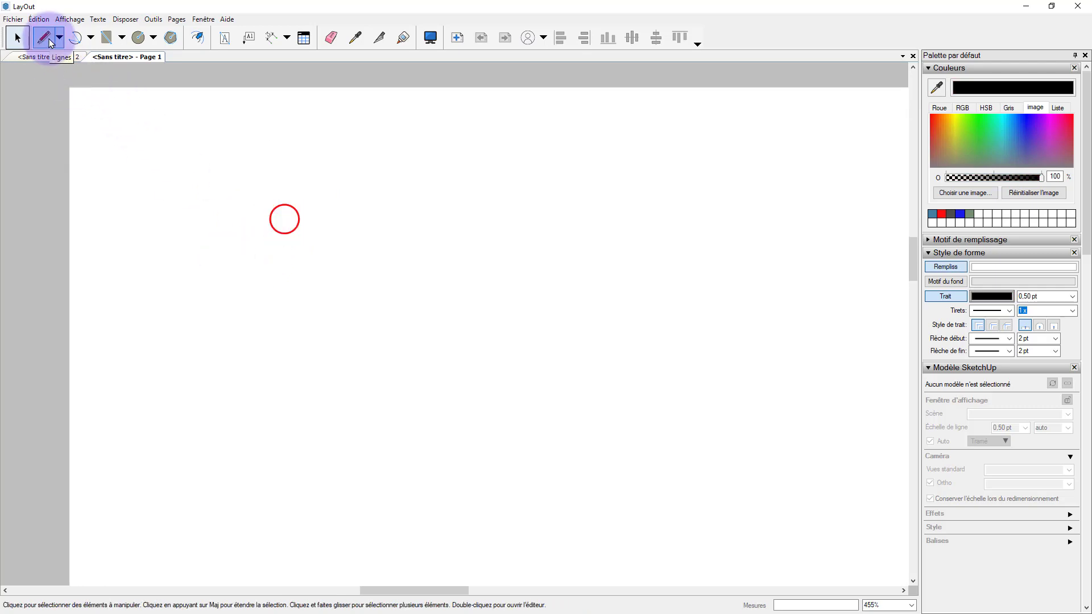
Step: Sample the red circle's style so that new lines use its red stroke without fill
left_click(50, 43)
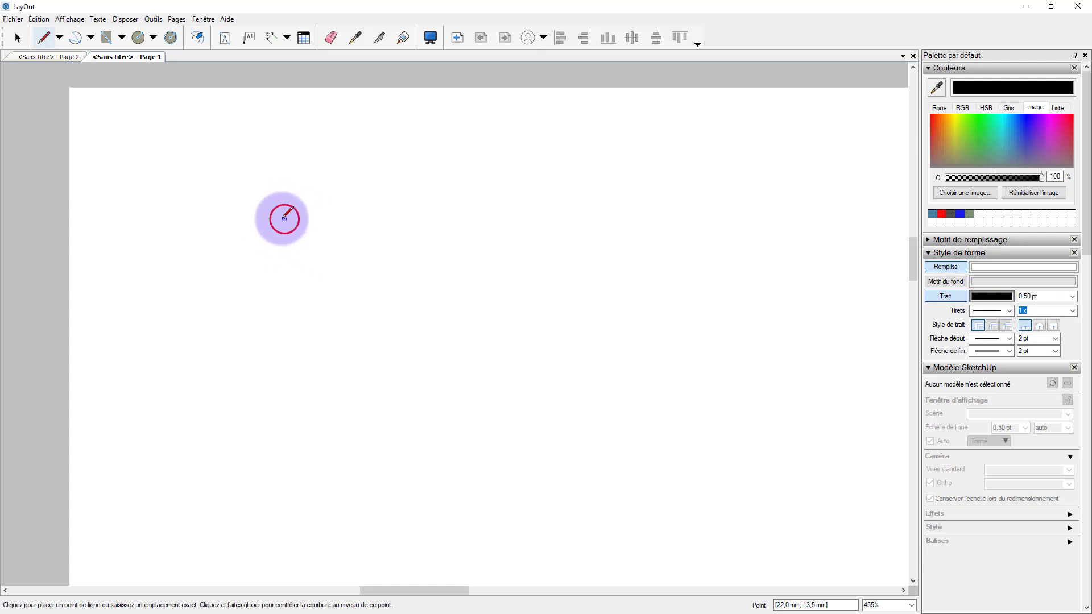
left_click(354, 39)
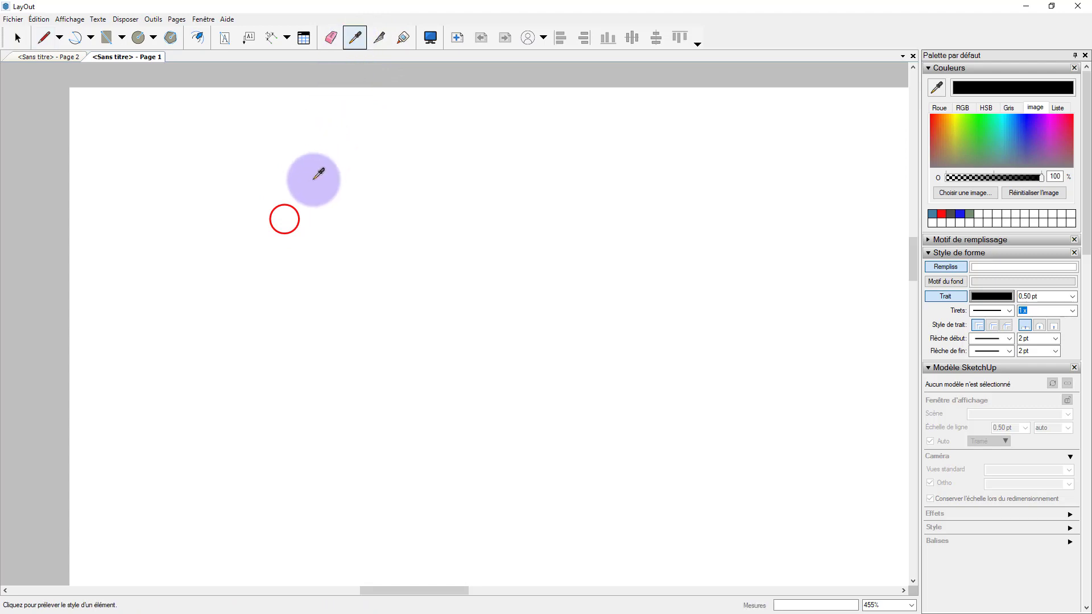
left_click(299, 211)
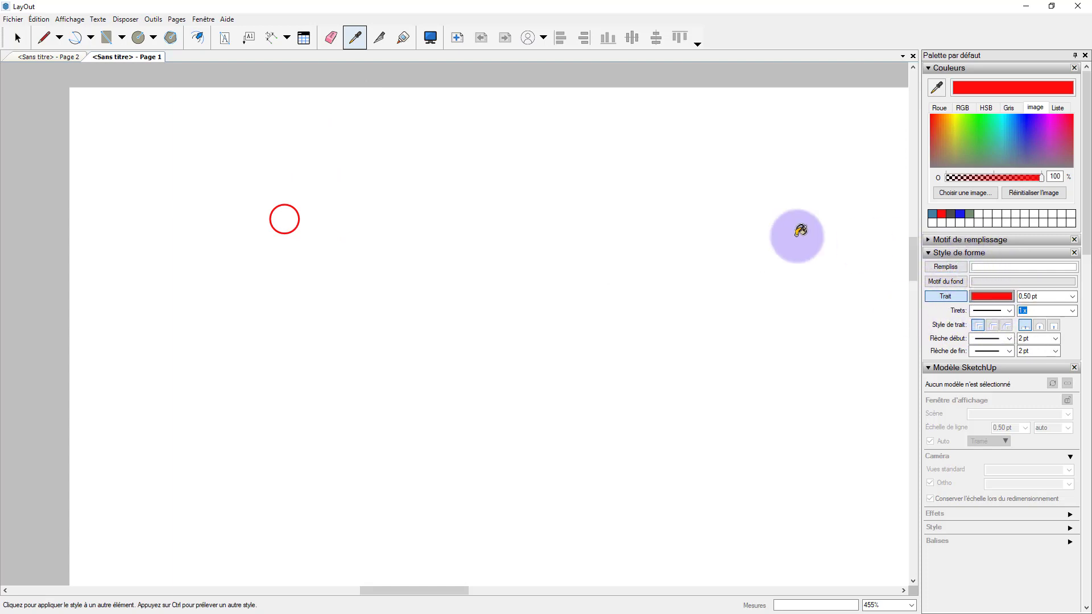
Step: Draw a two-segment red line running diagonally from the circle's upper right edge and ending in a short downward hook
left_click(45, 40)
left_click(293, 208)
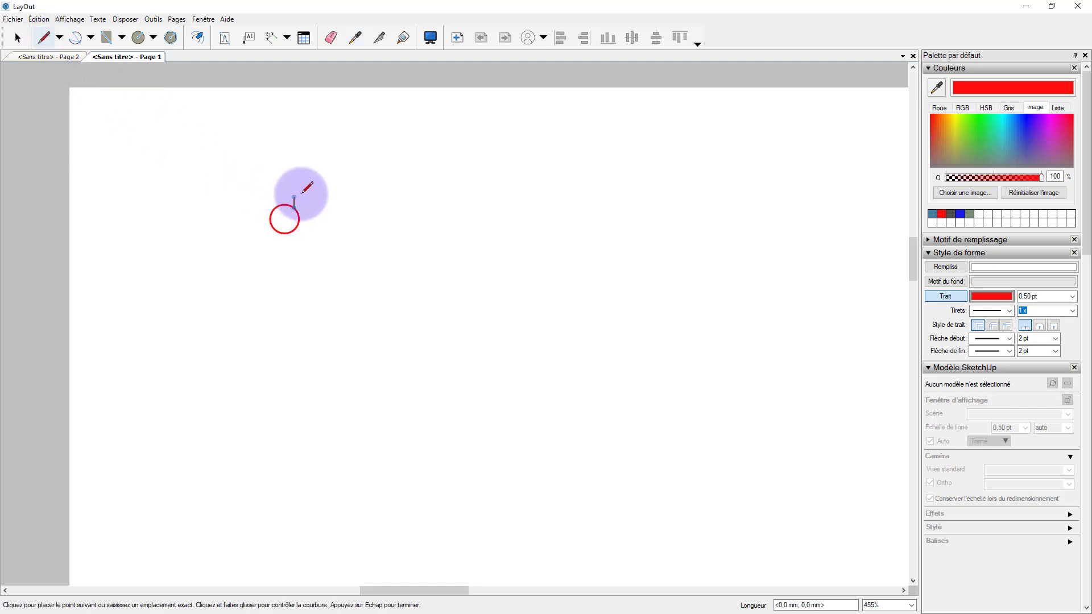
double_click(325, 199)
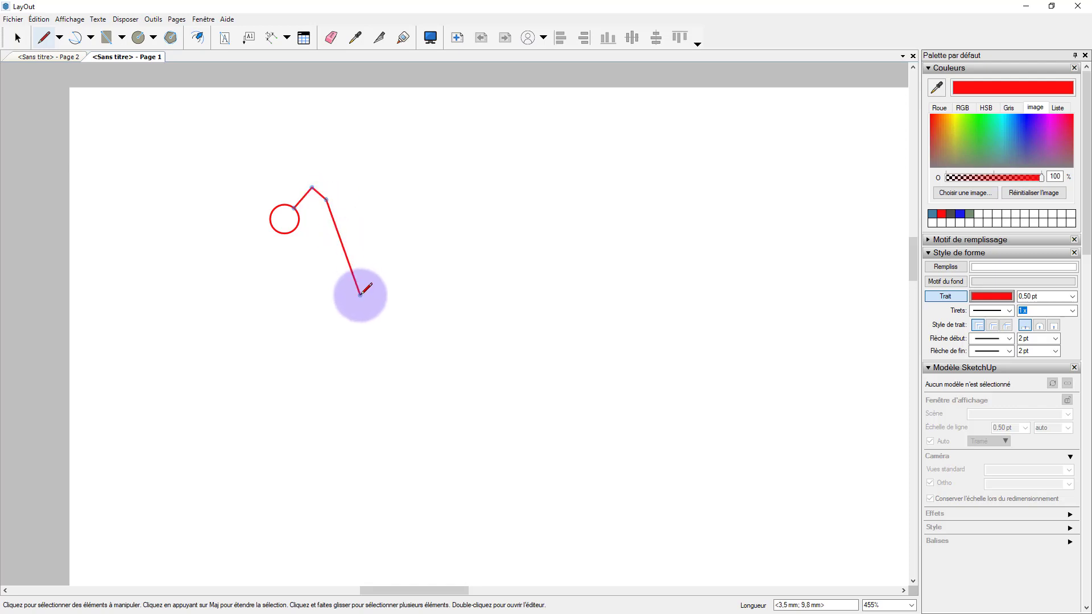
middle_click_drag(326, 295, 390, 263)
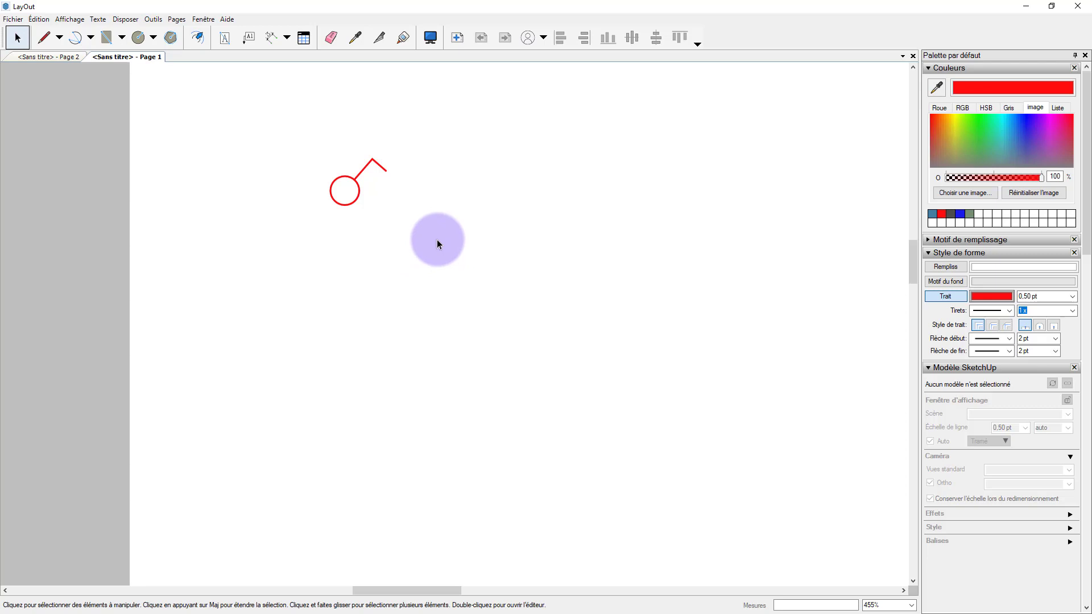
left_click(353, 201)
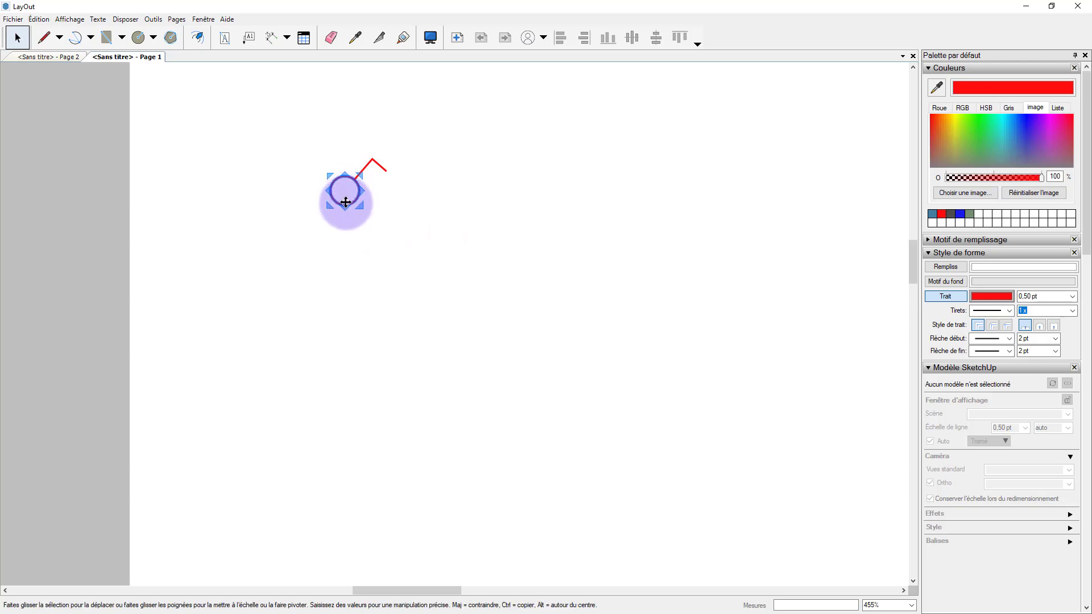
left_click_drag(345, 202, 66, 235)
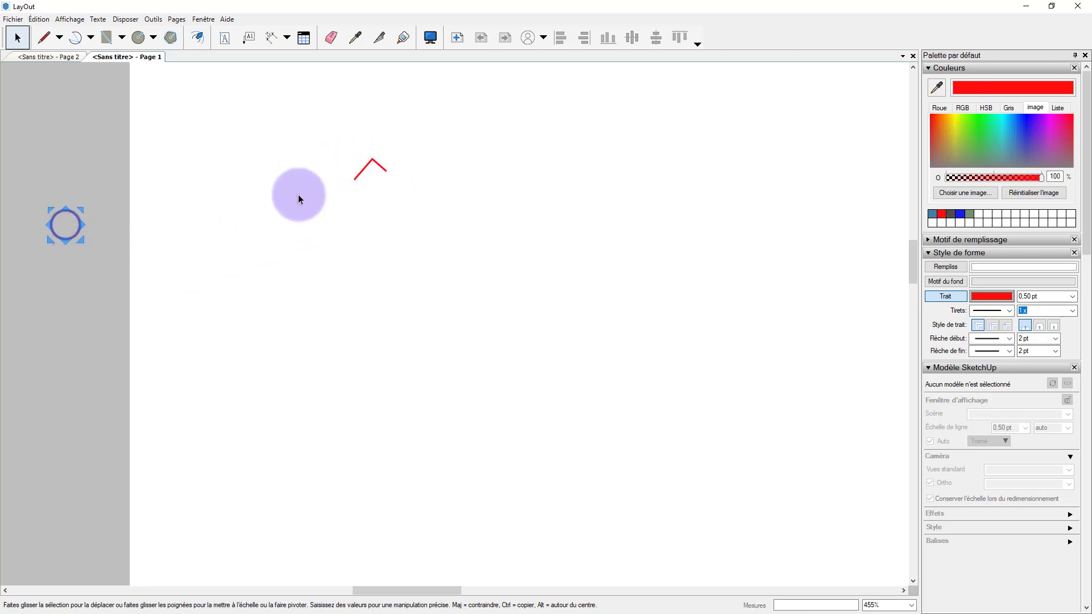
left_click_drag(298, 194, 346, 234)
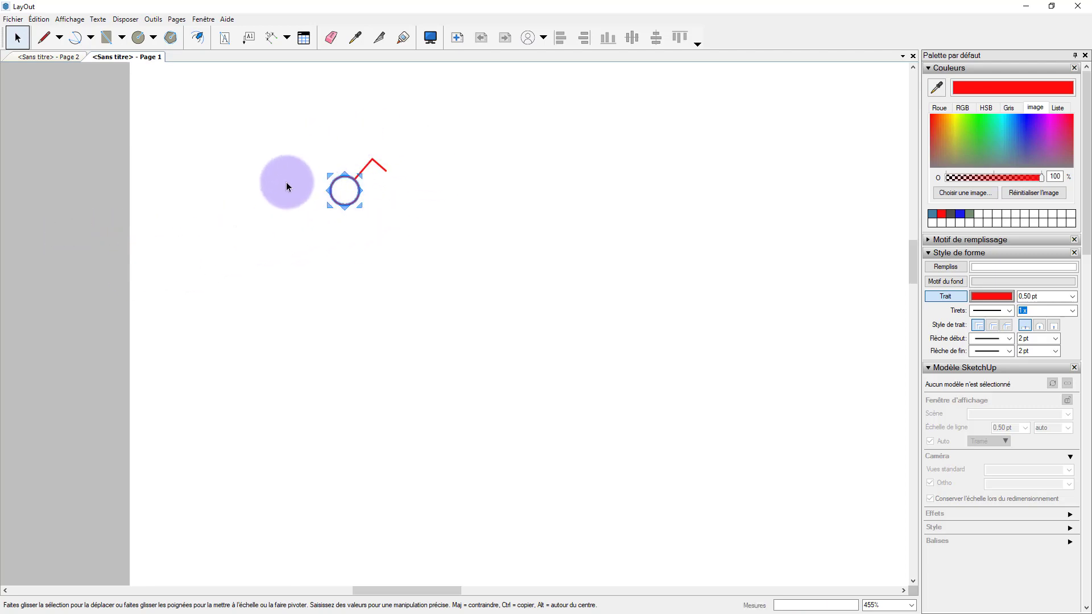
Step: Group the red circle and its hooked line into a single symbol
left_click_drag(439, 241, 298, 130)
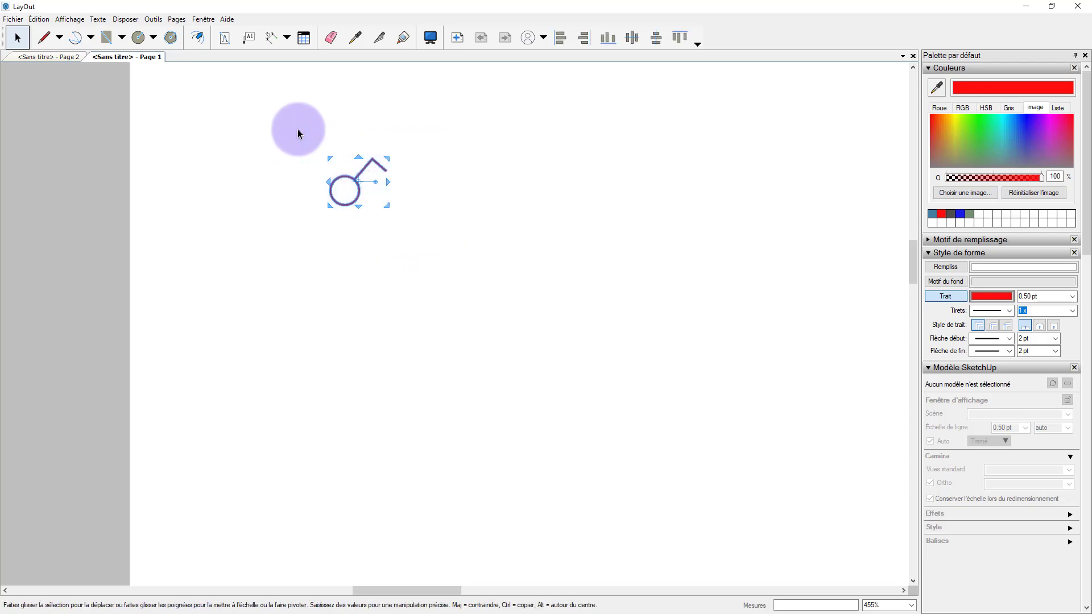
right_click(360, 191)
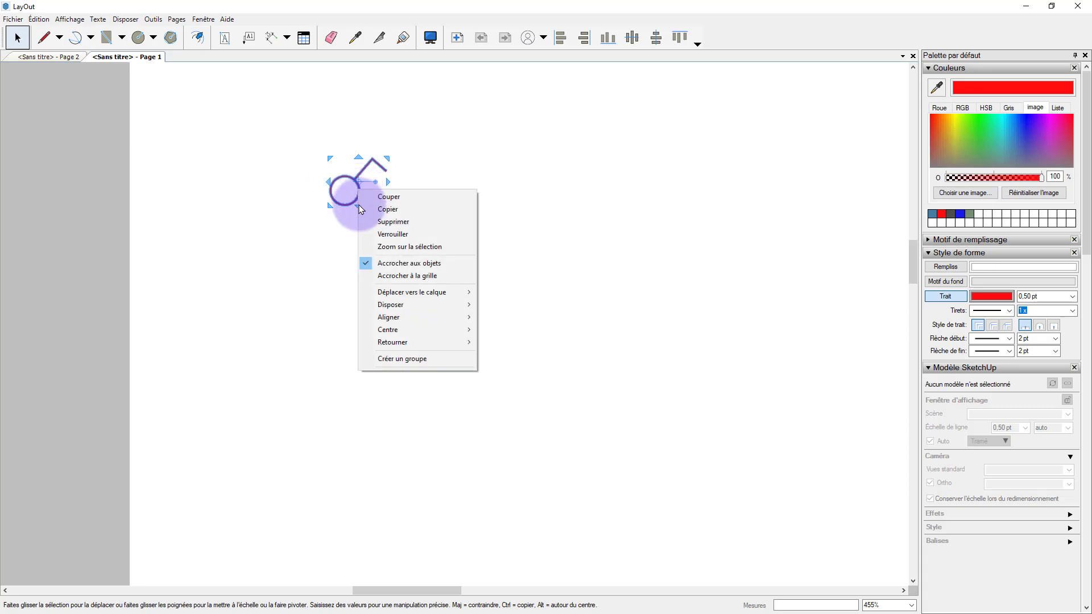
left_click(389, 360)
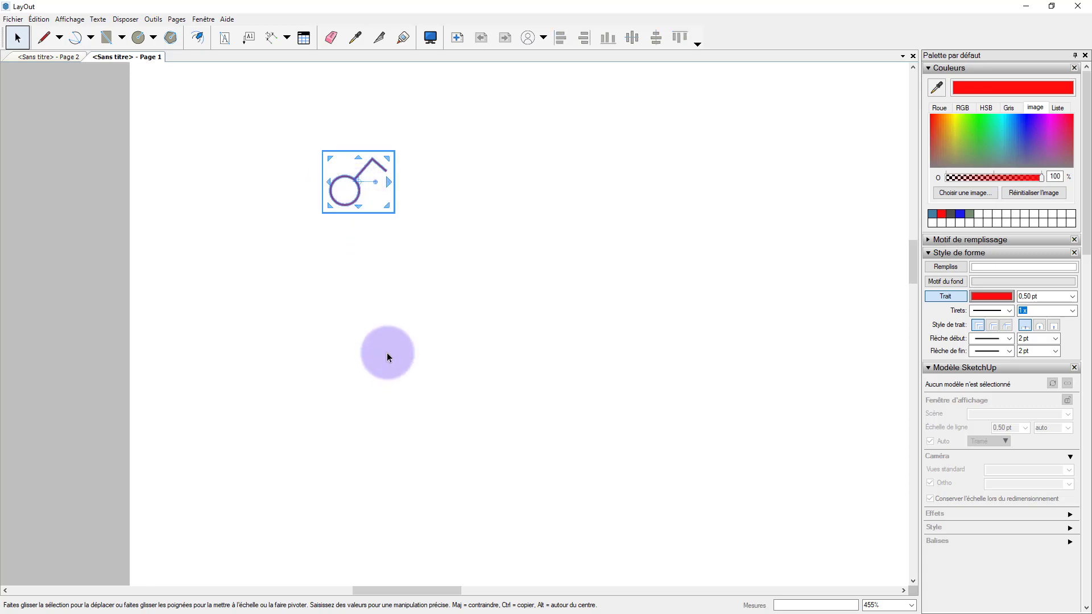
left_click(385, 285)
middle_click_drag(384, 285, 306, 242)
scroll(329, 281, "down", 2)
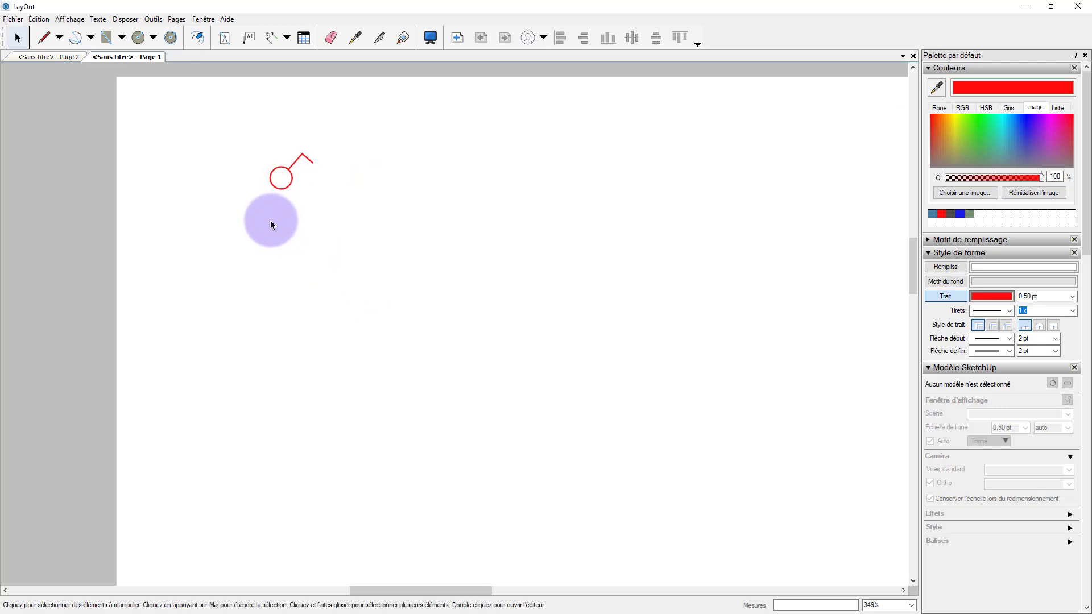
Step: Assign the grouped symbol a drawing scale of 1mm:50mm (1:50)
scroll(271, 220, "up", 2)
middle_click_drag(306, 213, 295, 229)
left_click(296, 220)
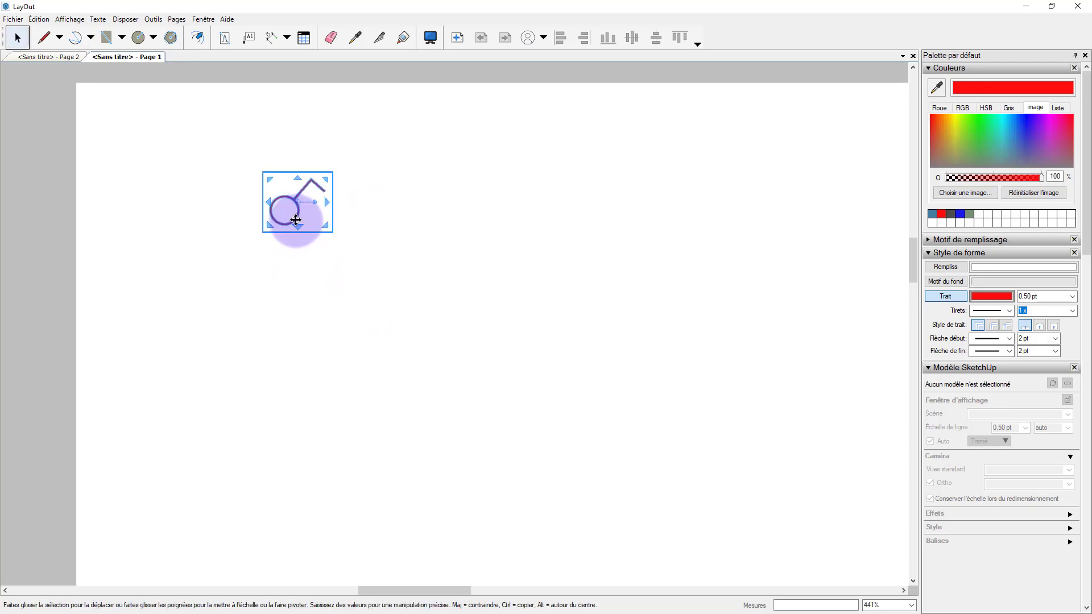
right_click(295, 220)
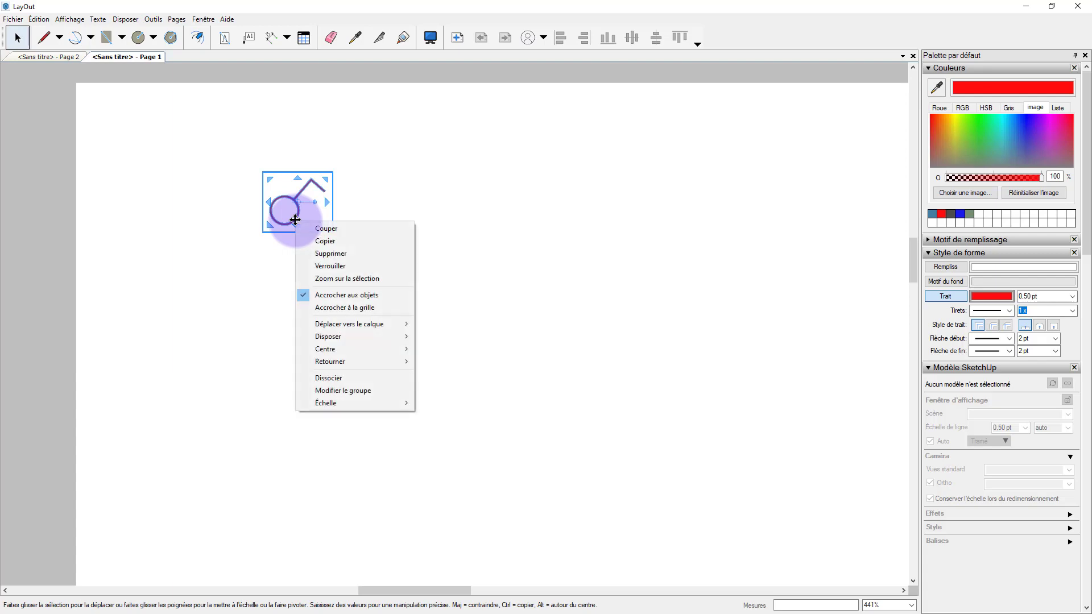
mouse_move(316, 403)
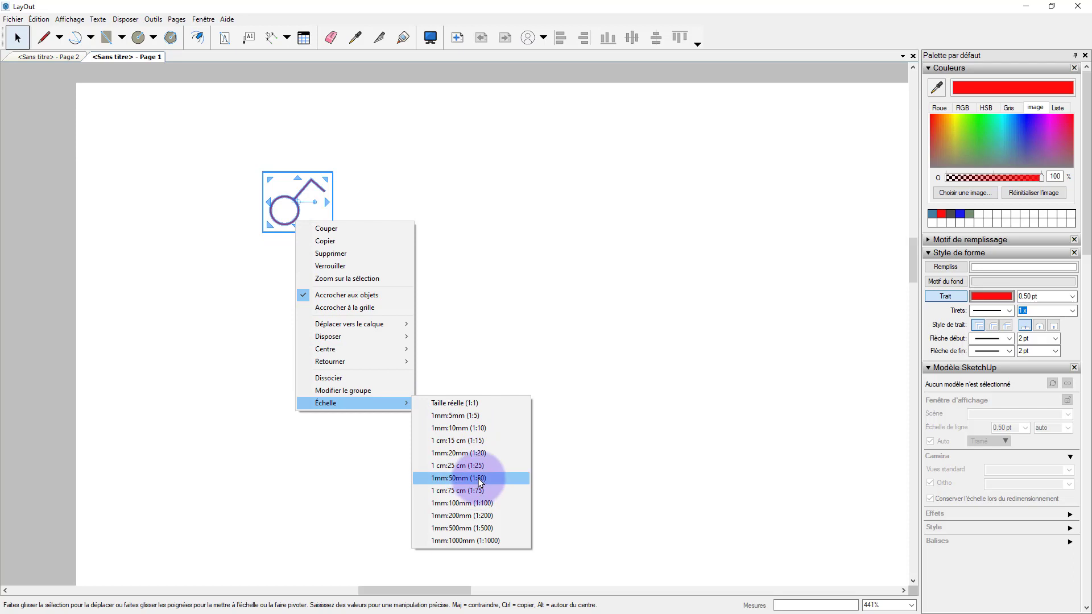
left_click(480, 479)
left_click(278, 248)
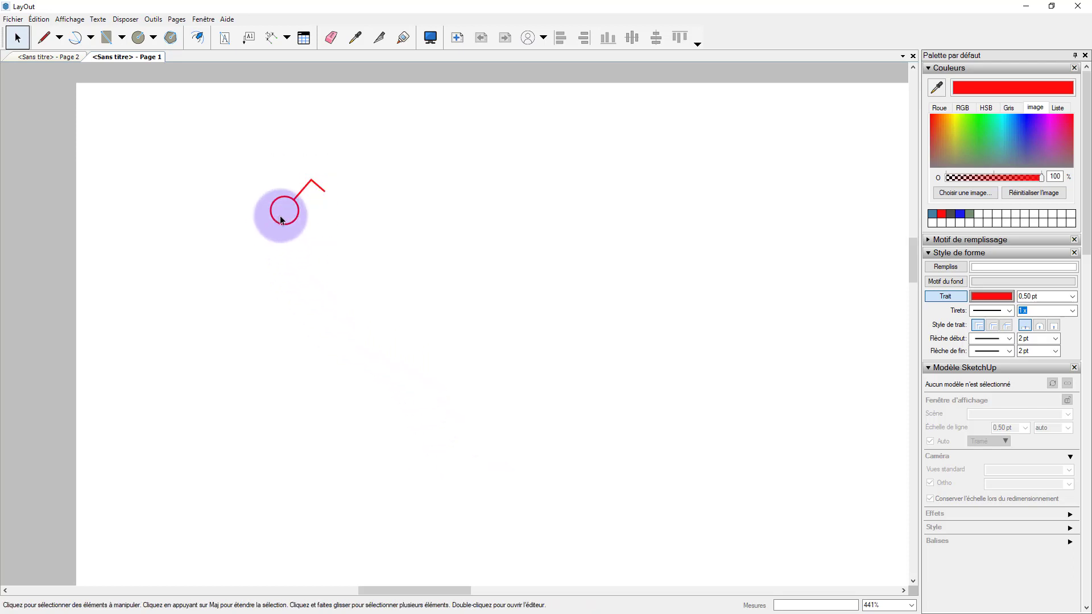
Step: Place a copy of the scaled symbol beside the original and set the copy's scale to 1mm:100mm (1:100)
left_click(281, 220)
mouse_move(281, 220)
left_mouse_down()
mouse_move(442, 223)
mouse_move(268, 220)
left_mouse_up()
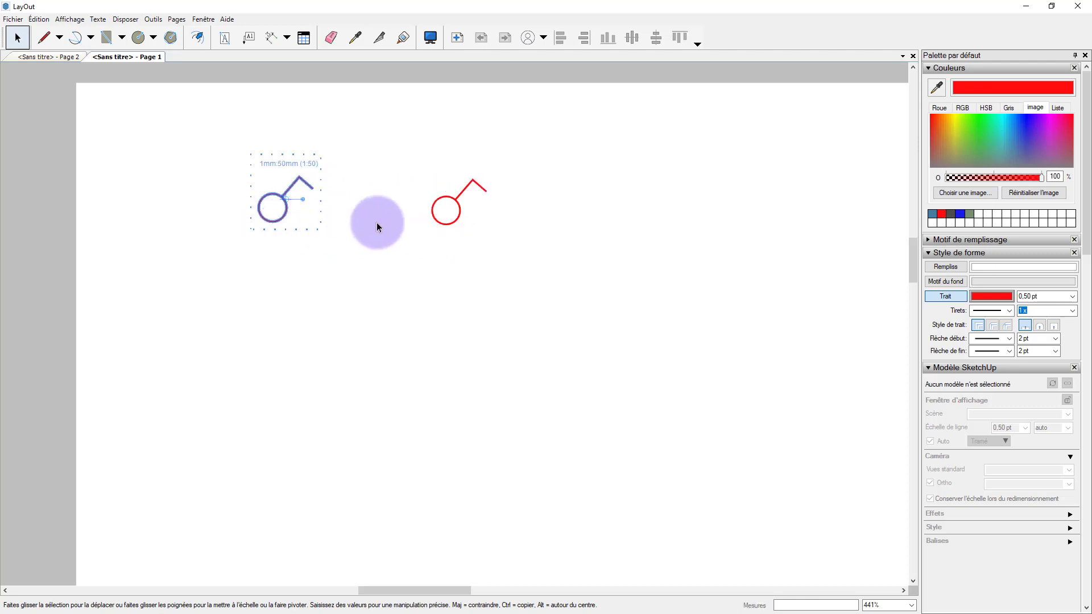
left_click(447, 226)
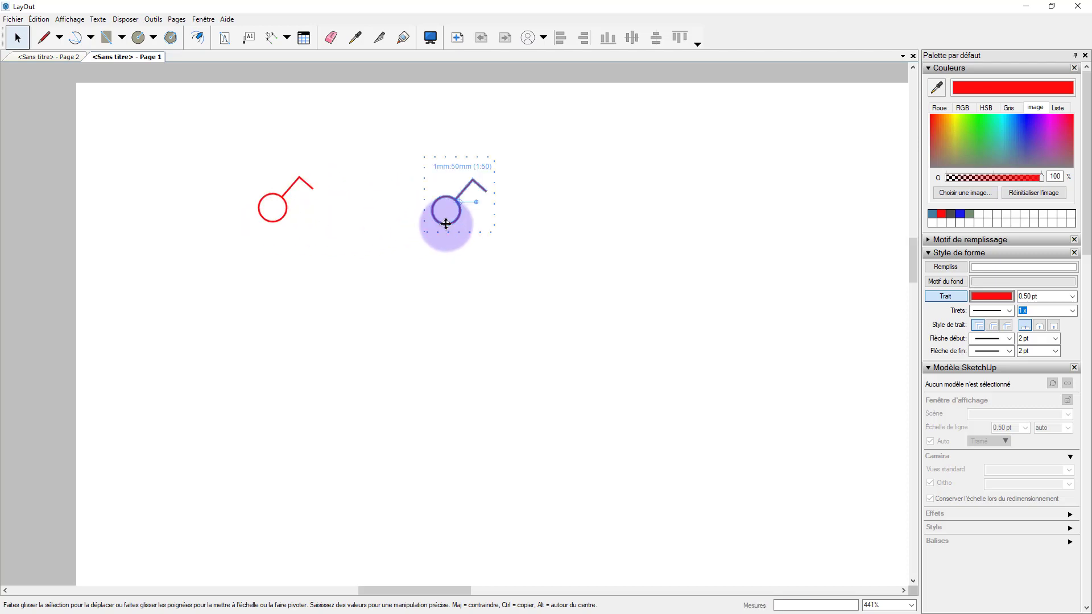
right_click(446, 224)
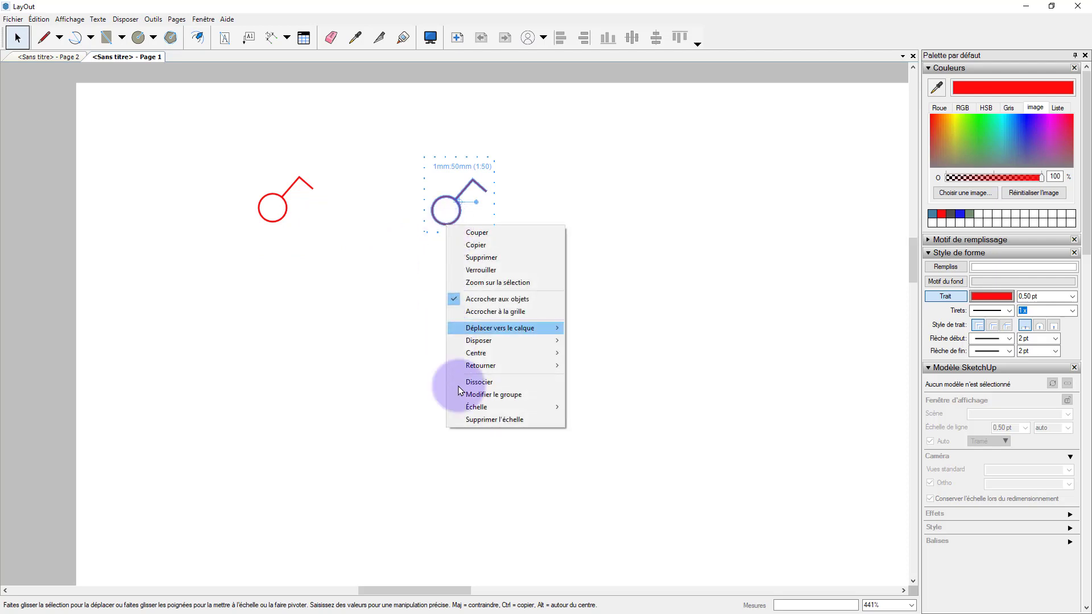
mouse_move(465, 408)
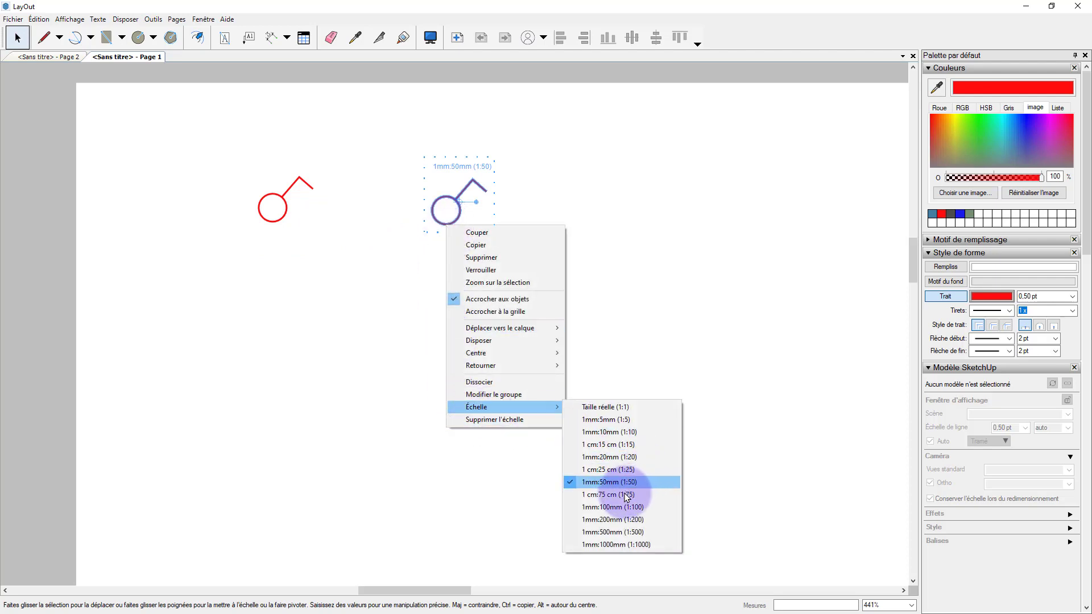
left_click(615, 507)
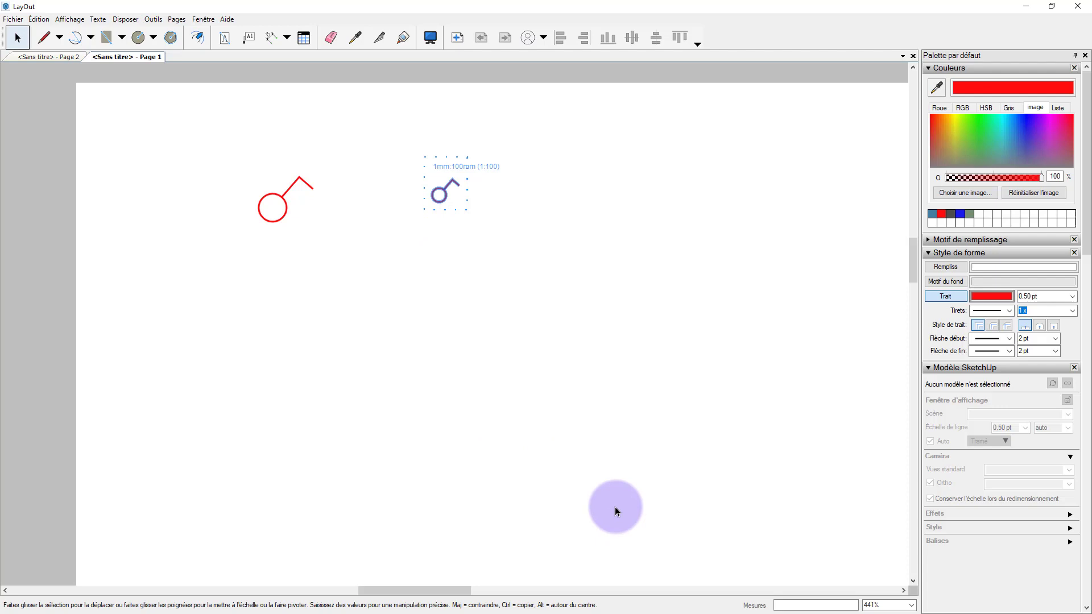
left_click(482, 380)
Step: Draw a new red circle with a radius of about 1.5 mm below the larger symbol
scroll(470, 383, "down", 2)
scroll(301, 318, "up", 3)
key("c")
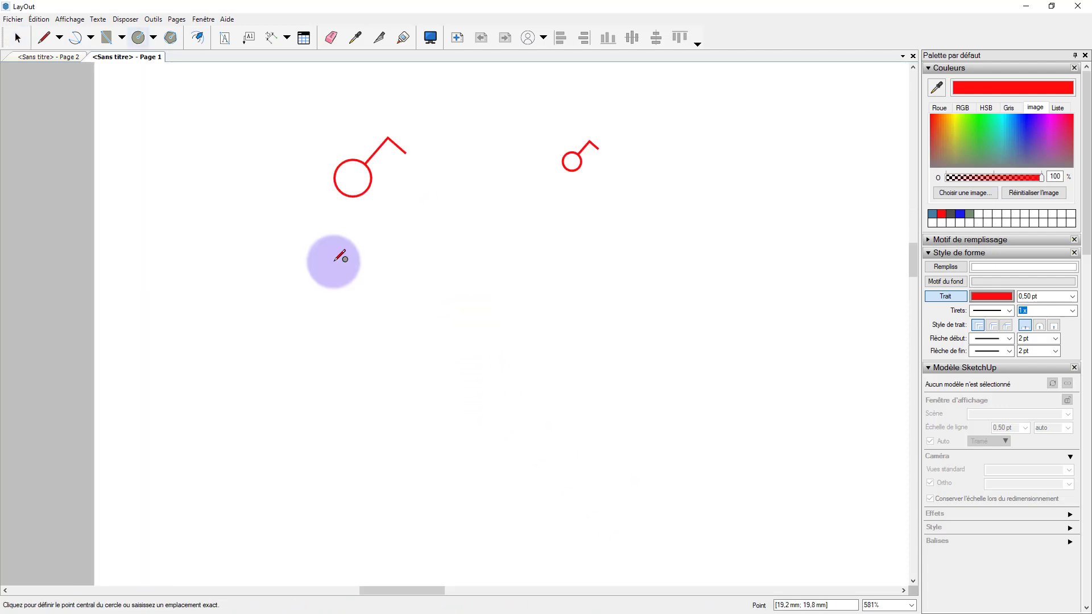
scroll(334, 262, "down", 1)
key("space")
scroll(328, 279, "down", 1)
middle_click_drag(354, 284, 329, 274)
scroll(336, 270, "up", 1)
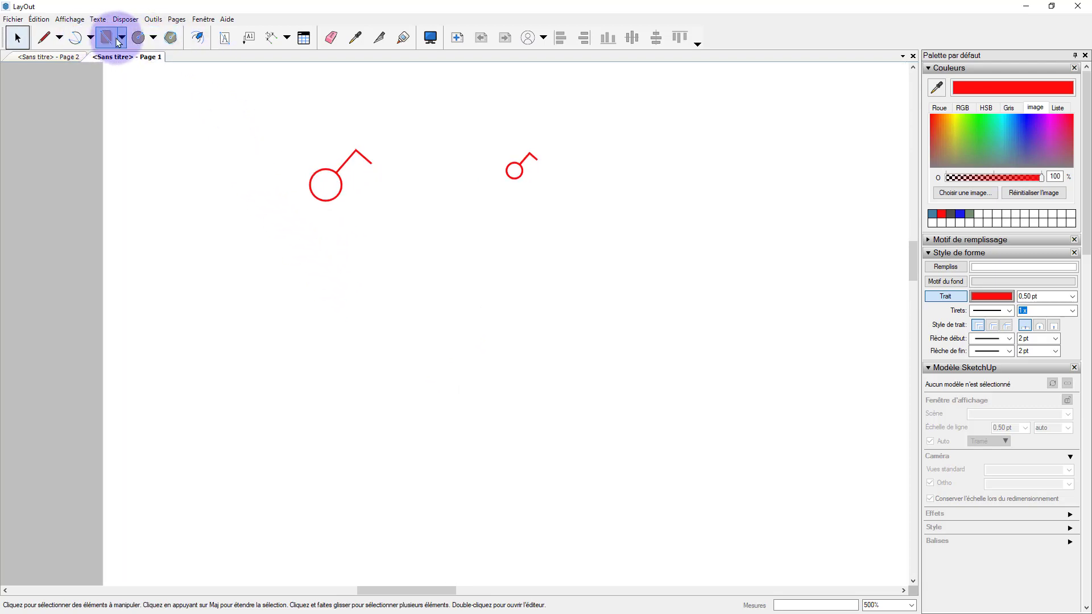
left_click(142, 44)
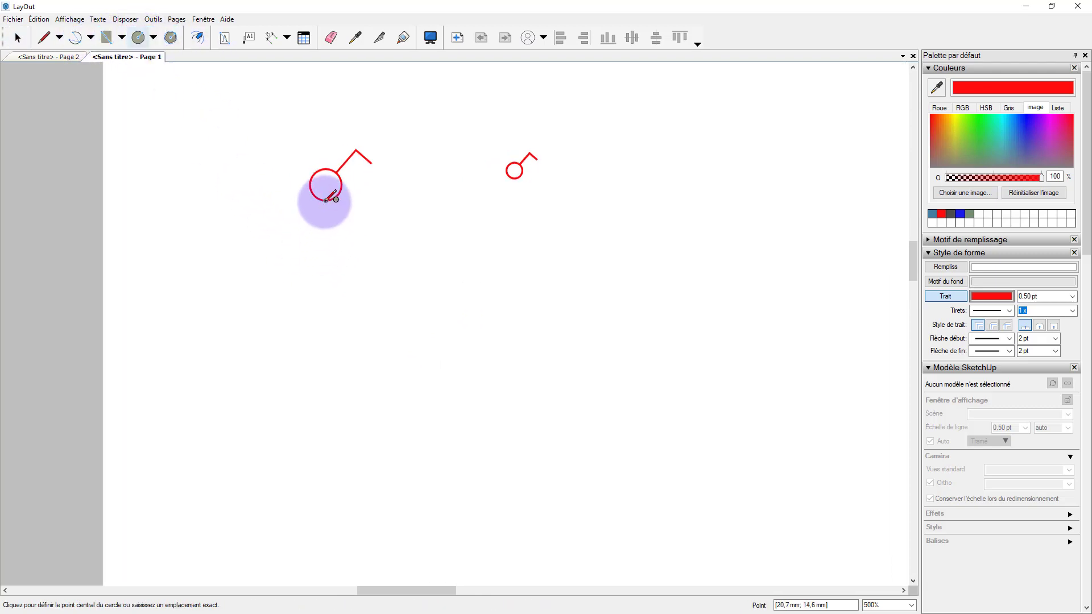
left_click(321, 269)
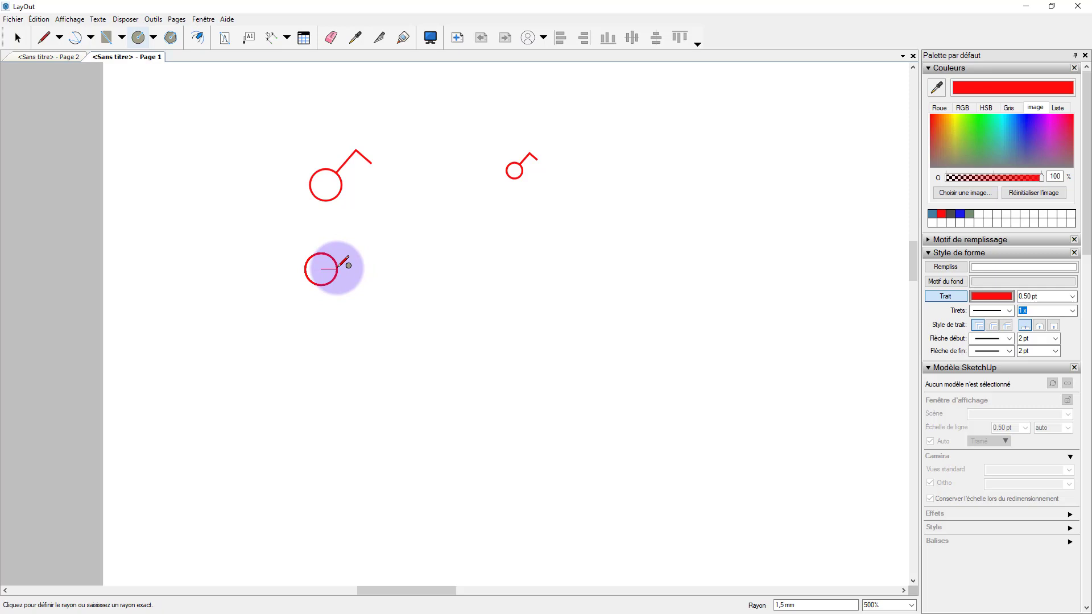
left_click(338, 268)
key("space")
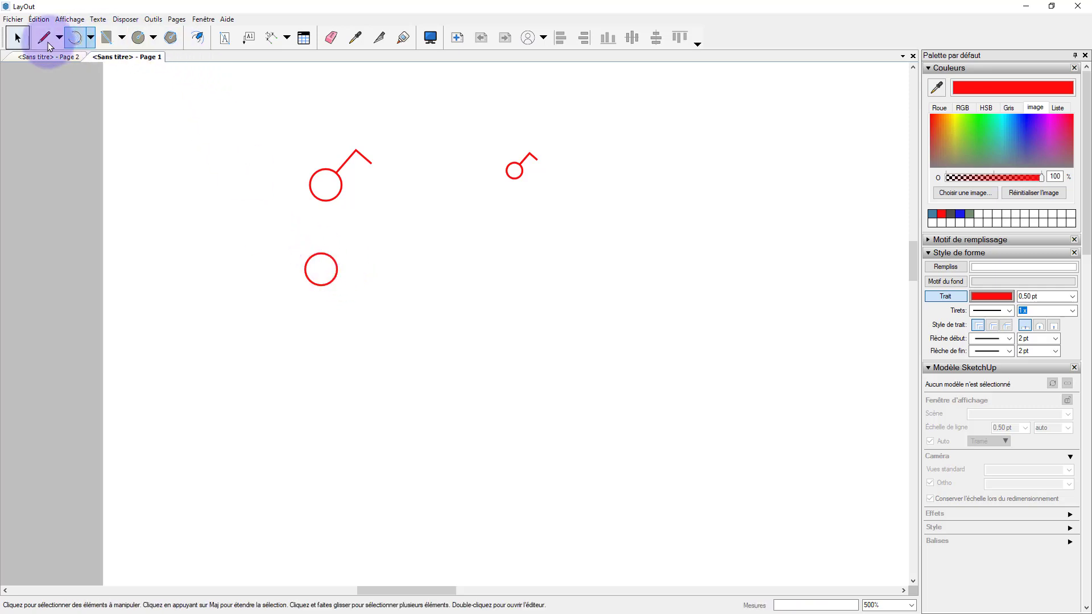
Step: Draw a horizontal red line about 5 mm long through the new circle's centre, extending past both sides
left_click(48, 43)
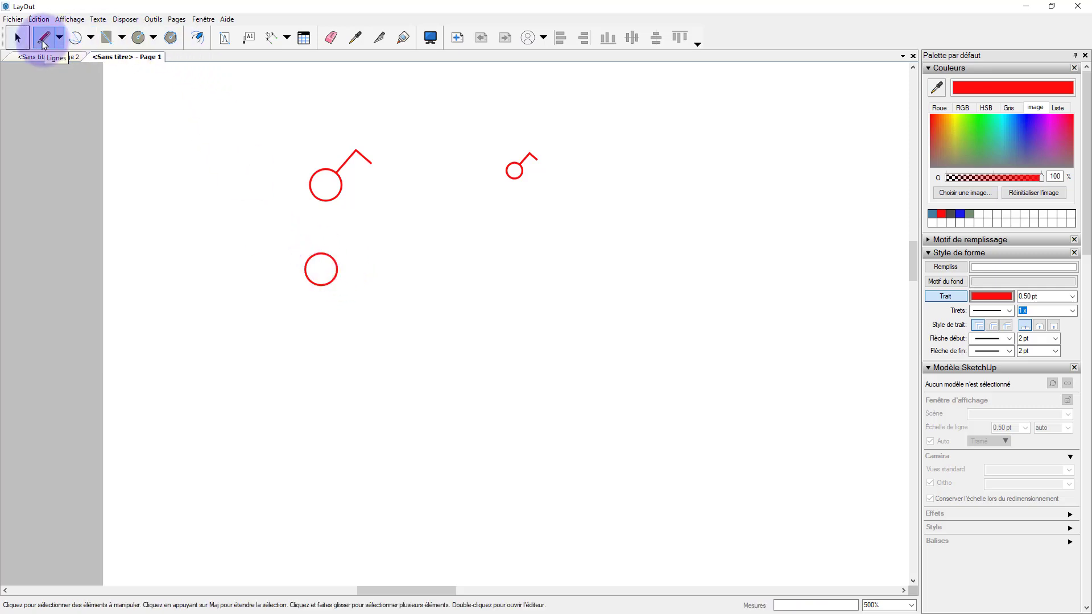
left_click(294, 269)
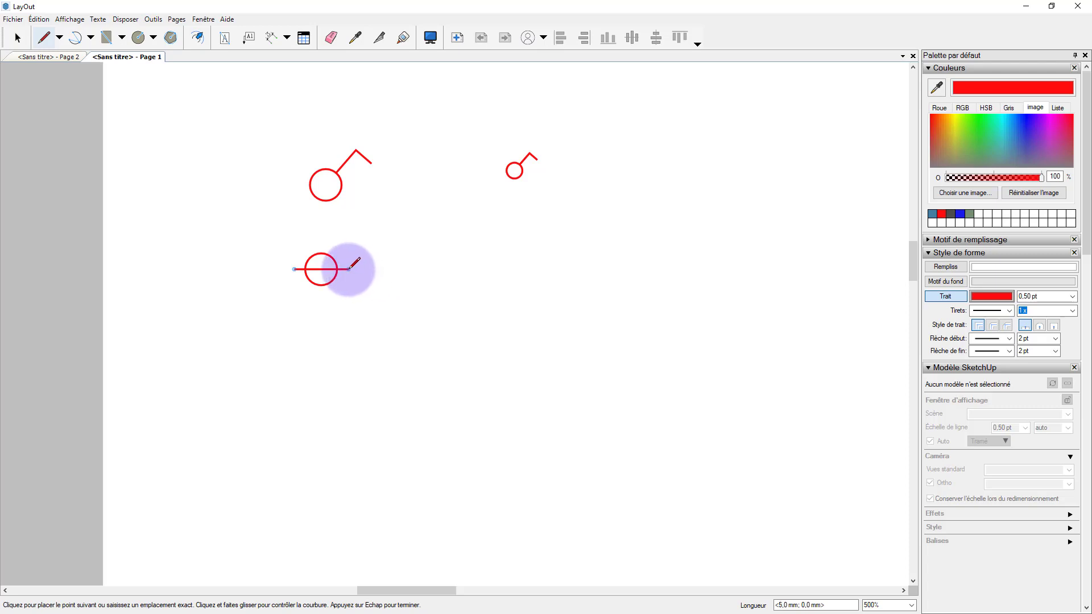
key("space")
scroll(299, 282, "up", 5)
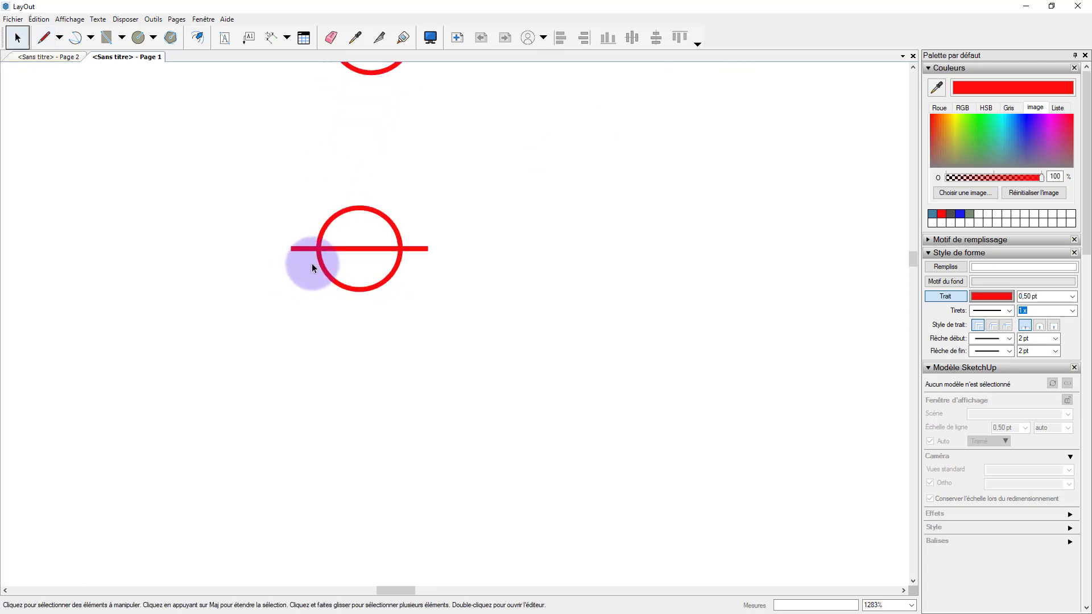
left_click(345, 248)
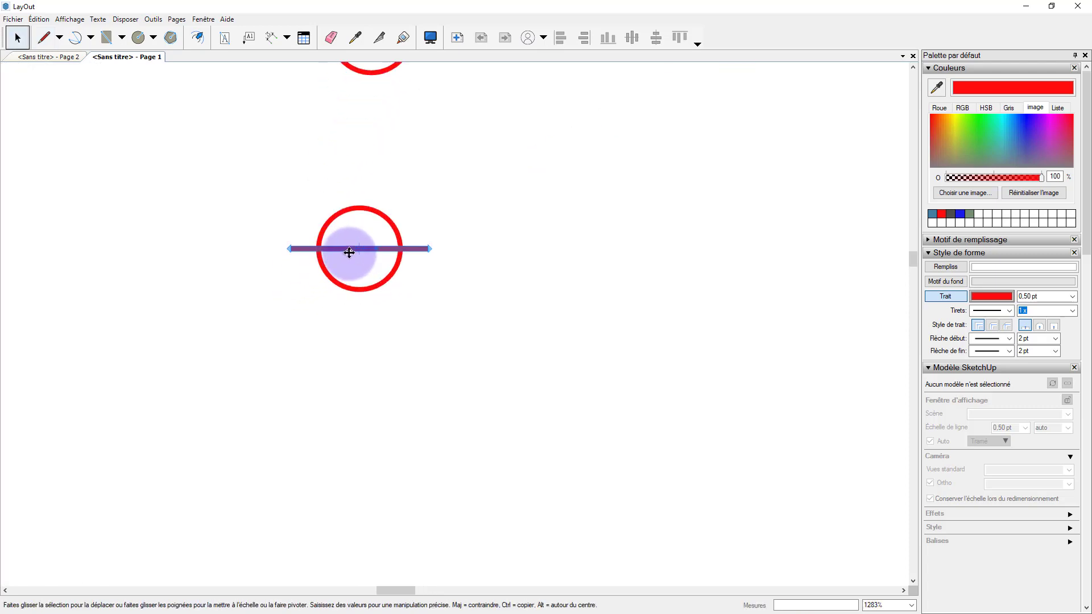
left_click_drag(347, 247, 354, 207)
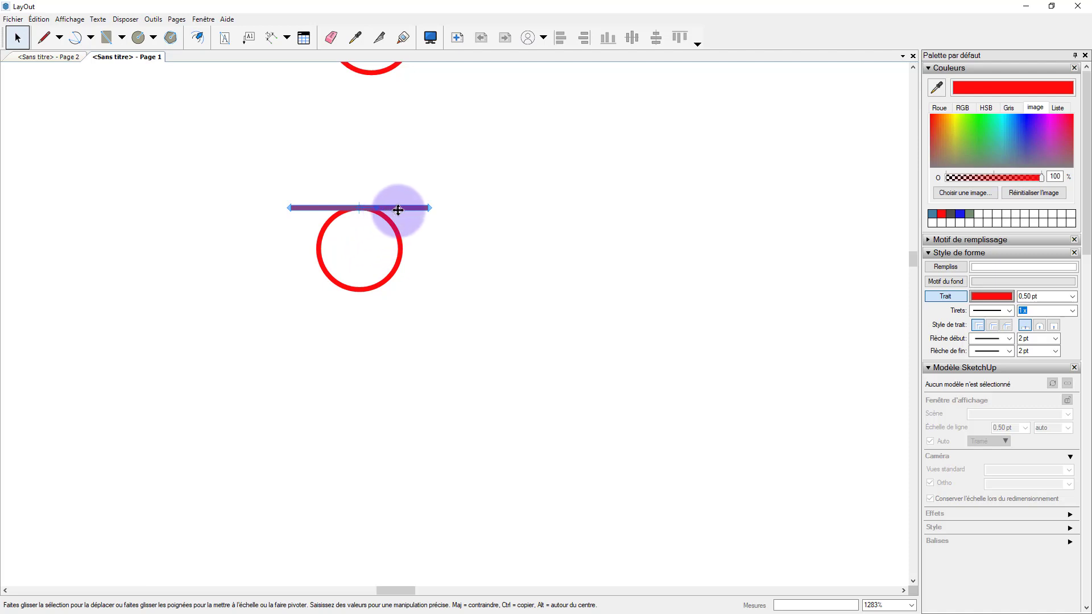
left_click_drag(399, 208, 396, 252)
scroll(404, 316, "down", 3)
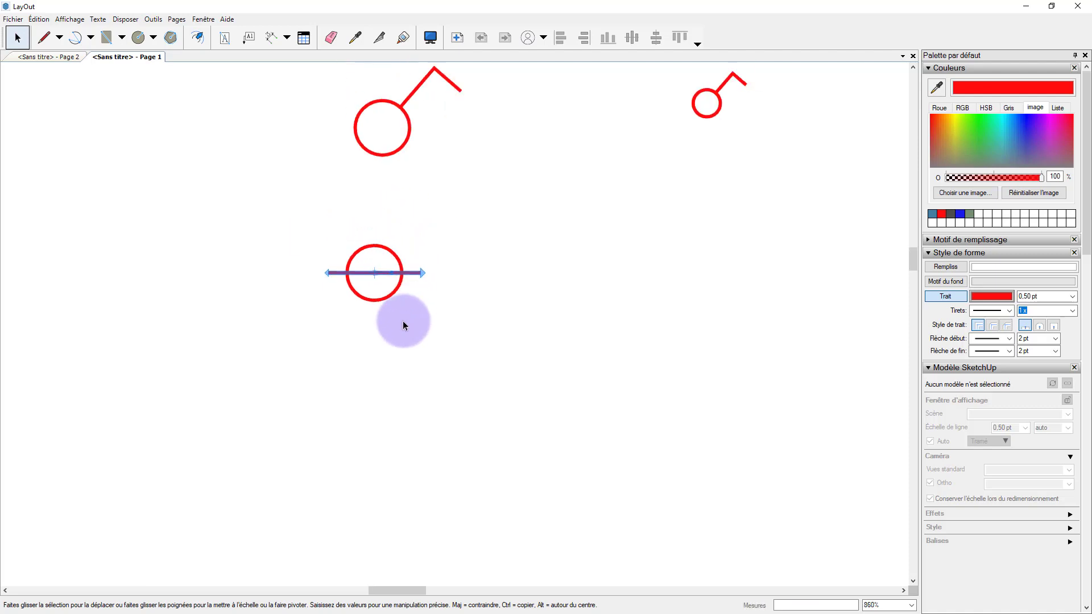
Step: Draw a vertical red line about 2.3 mm long downward from the lowest point of the crossed circle
key("l")
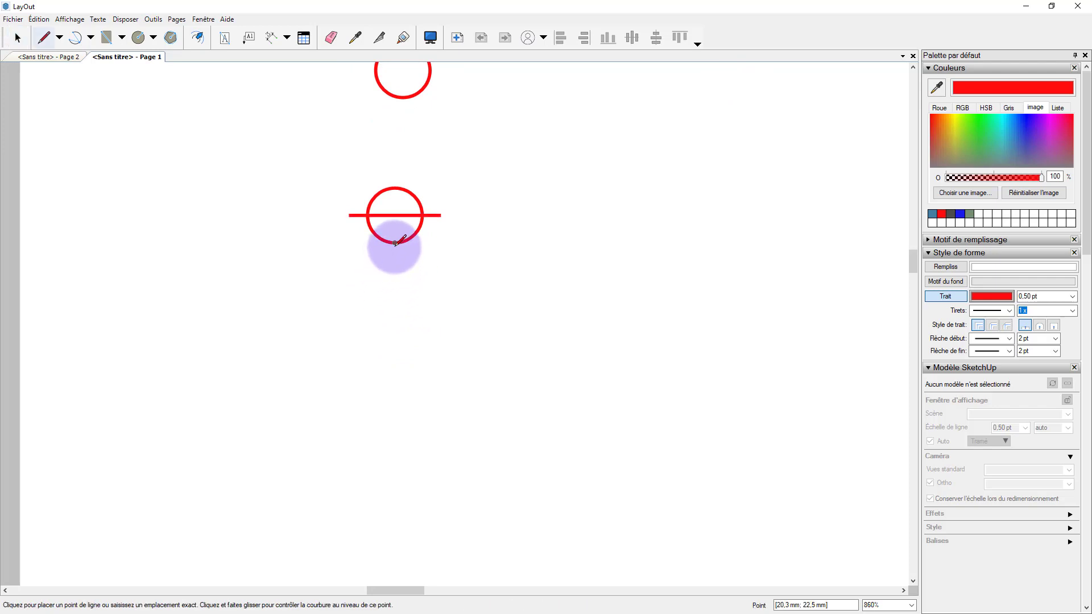
left_click(395, 243)
left_click(395, 285)
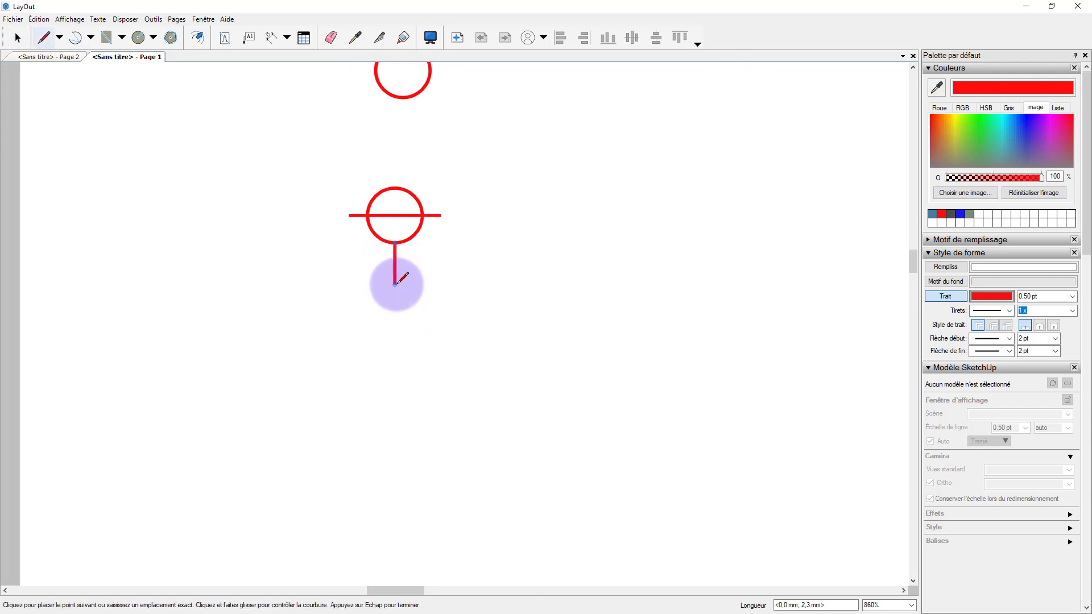
key("space")
Step: Split the horizontal line and the circle at both points where they cross
middle_click_drag(430, 258, 409, 311)
scroll(407, 298, "up", 2)
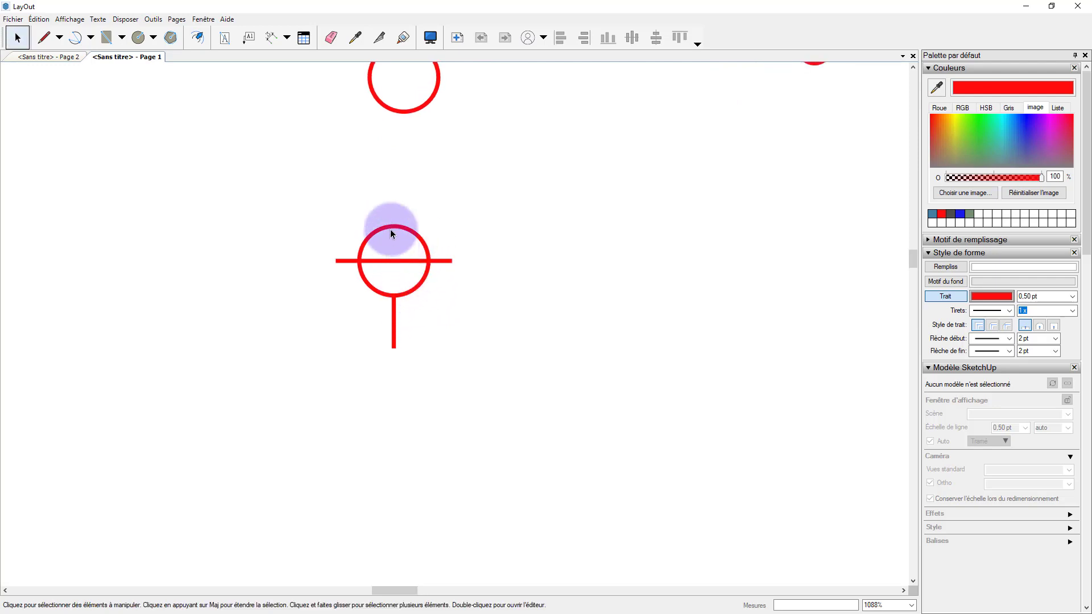
left_click(379, 38)
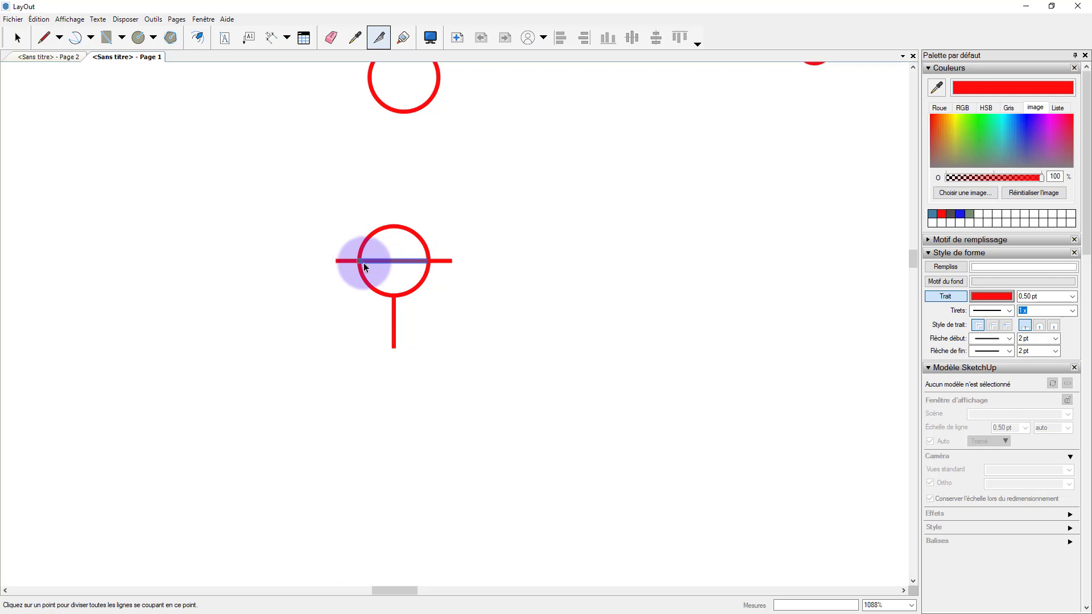
key("space")
Step: Delete the segment of the horizontal line that lies inside the circle
left_click(470, 282)
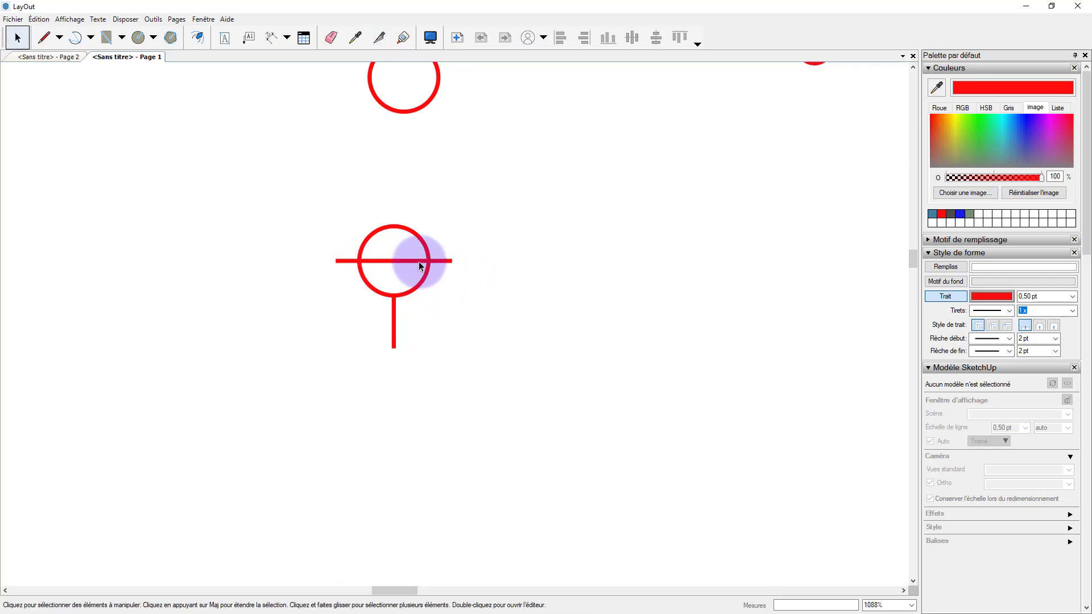
left_click(411, 262)
left_click(410, 274)
left_click(400, 261)
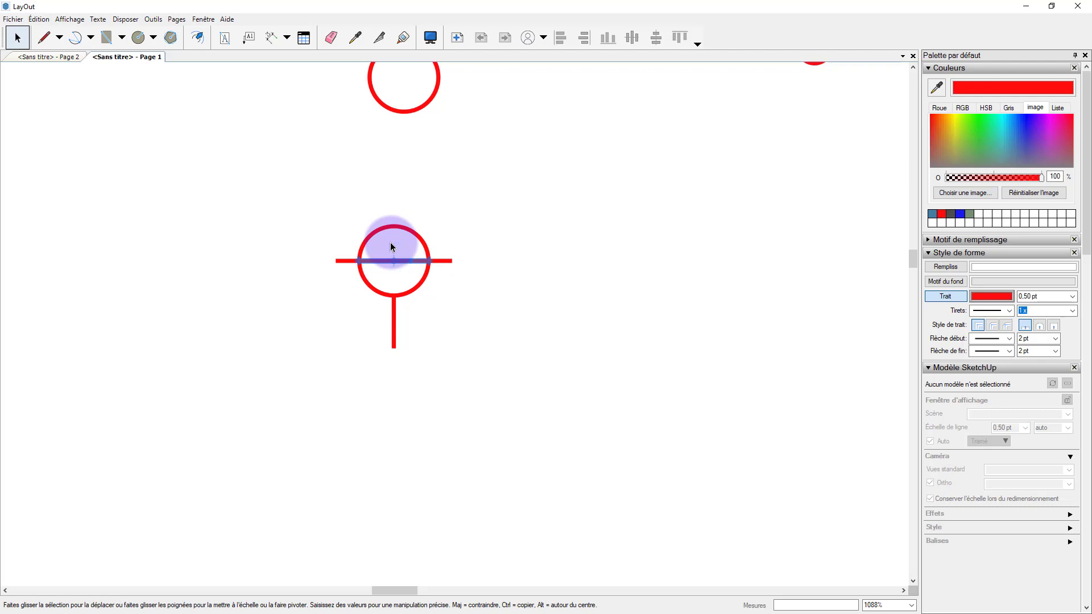
key("Delete")
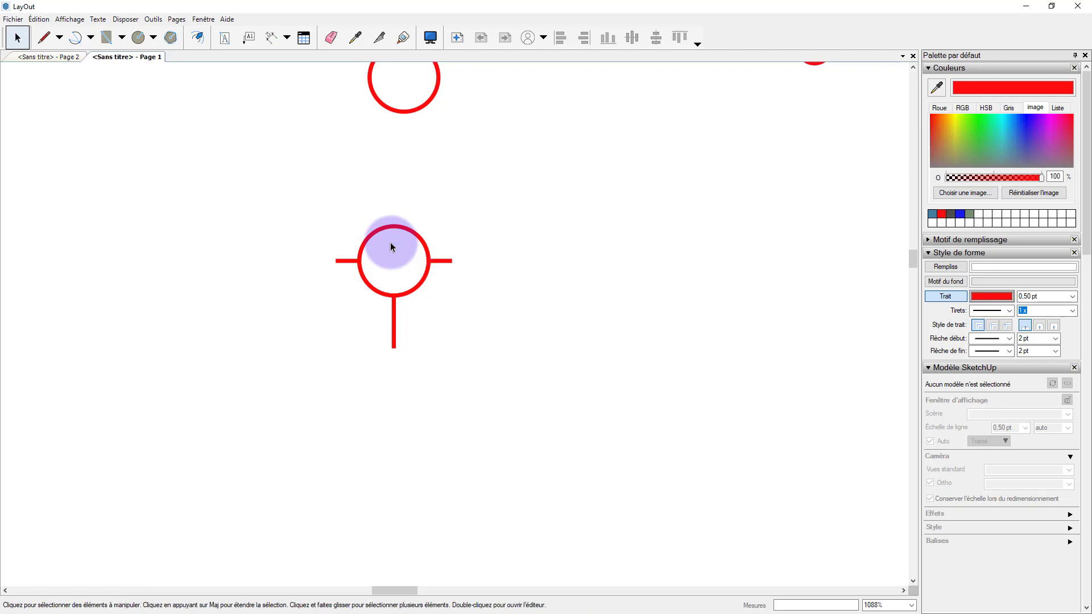
Step: Delete the upper half of the circle in the socket symbol
scroll(389, 250, "up", 2)
left_click(398, 237)
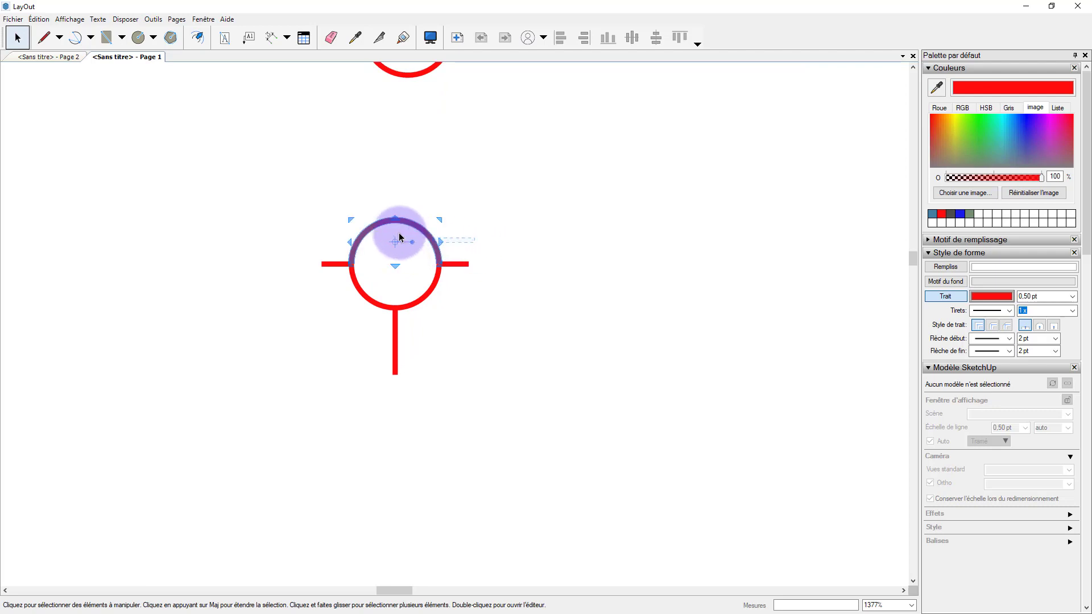
key("Delete")
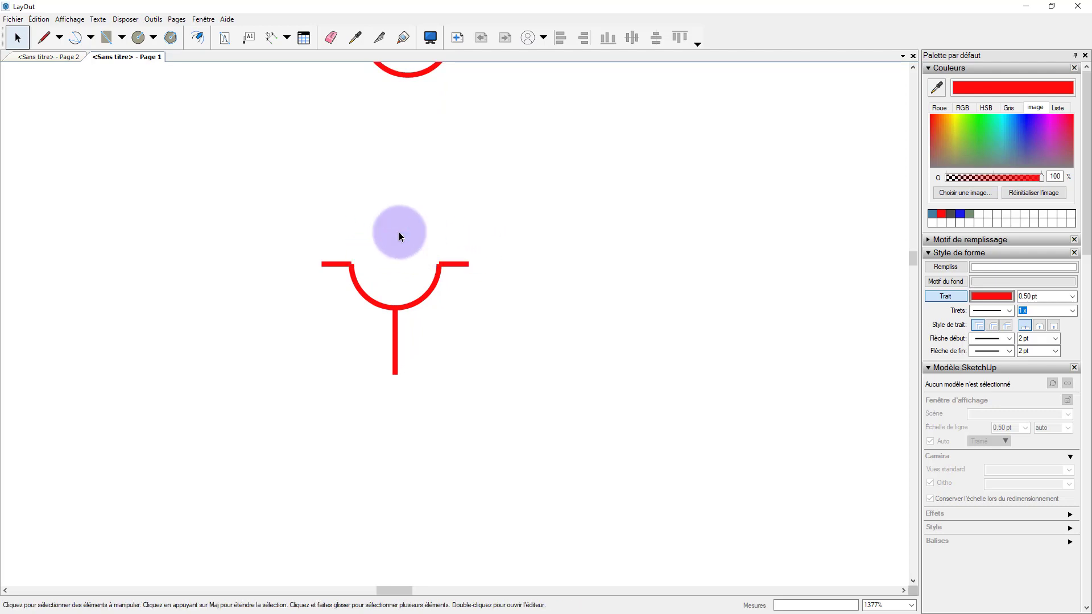
Step: Join the short horizontal segments on both sides to the remaining lower half-circle
scroll(441, 289, "up", 3)
scroll(440, 289, "up", 2)
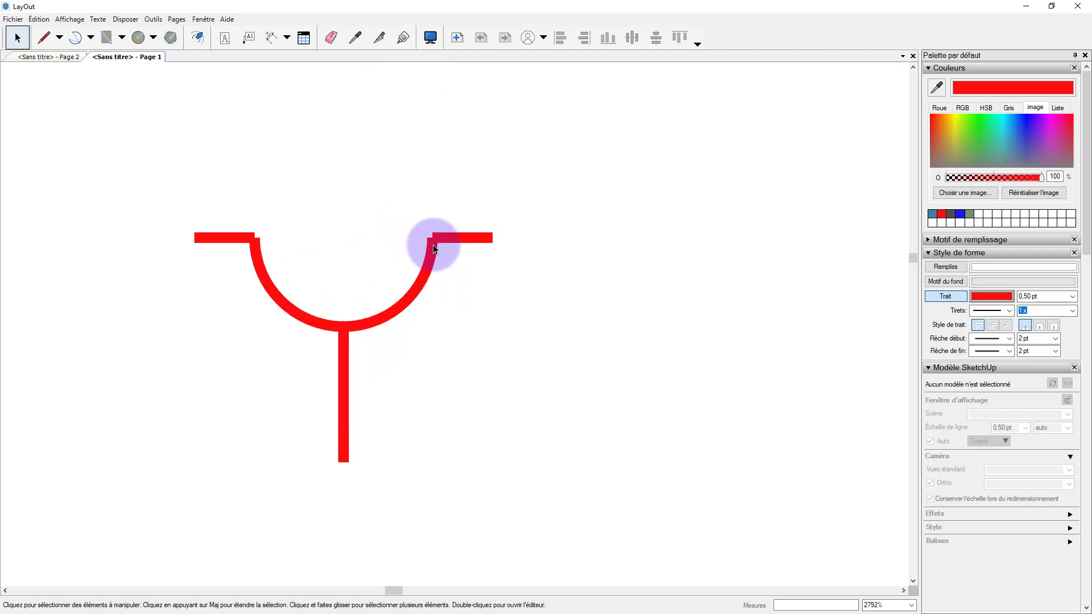
left_click(428, 260)
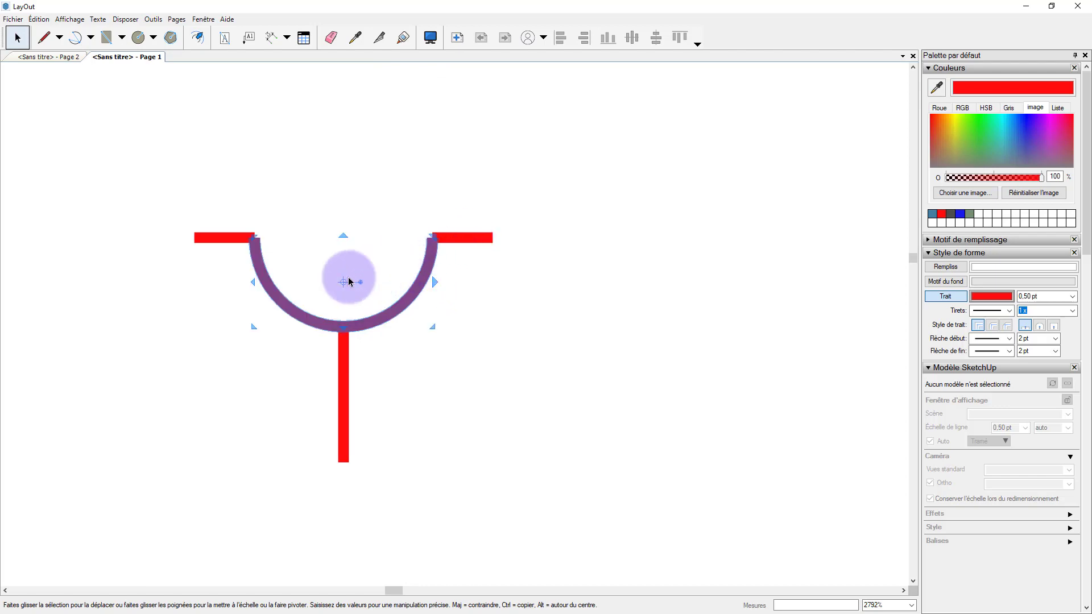
left_click(514, 299)
middle_click_drag(446, 336, 532, 328)
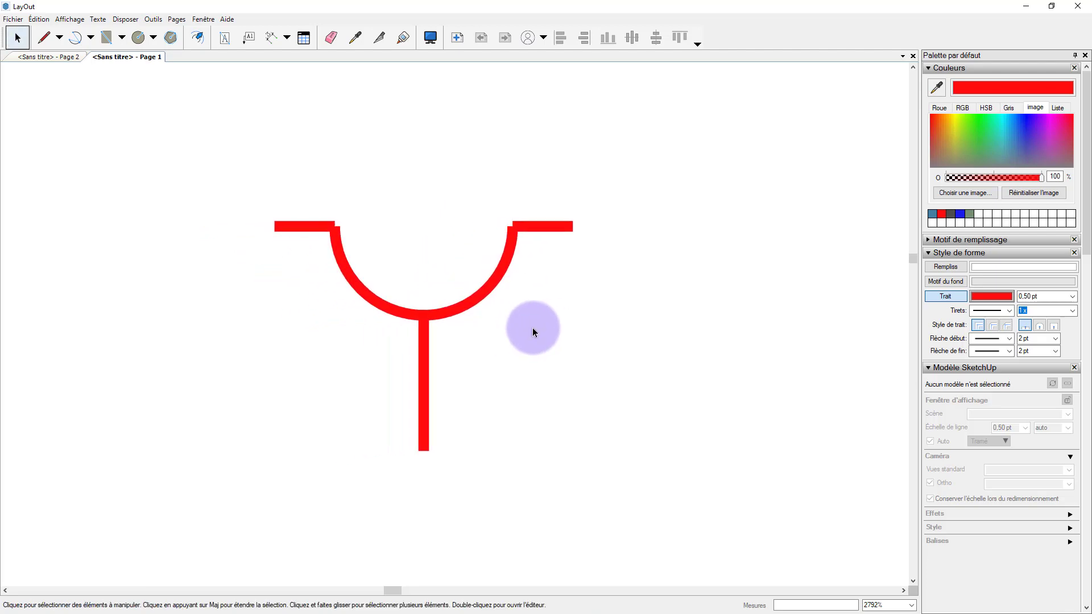
left_click(402, 39)
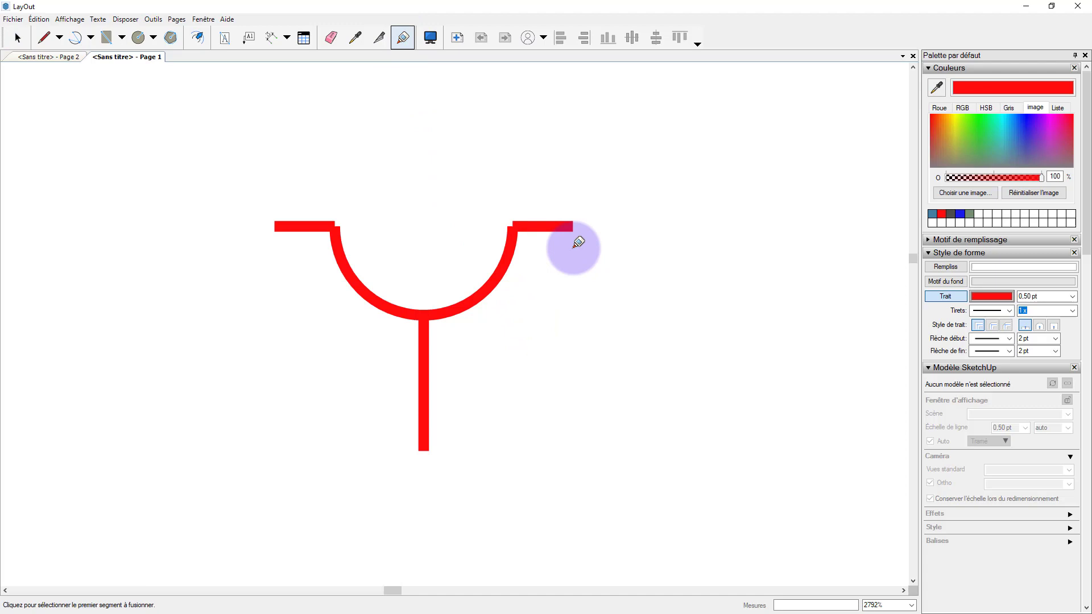
left_click(550, 229)
left_click(508, 251)
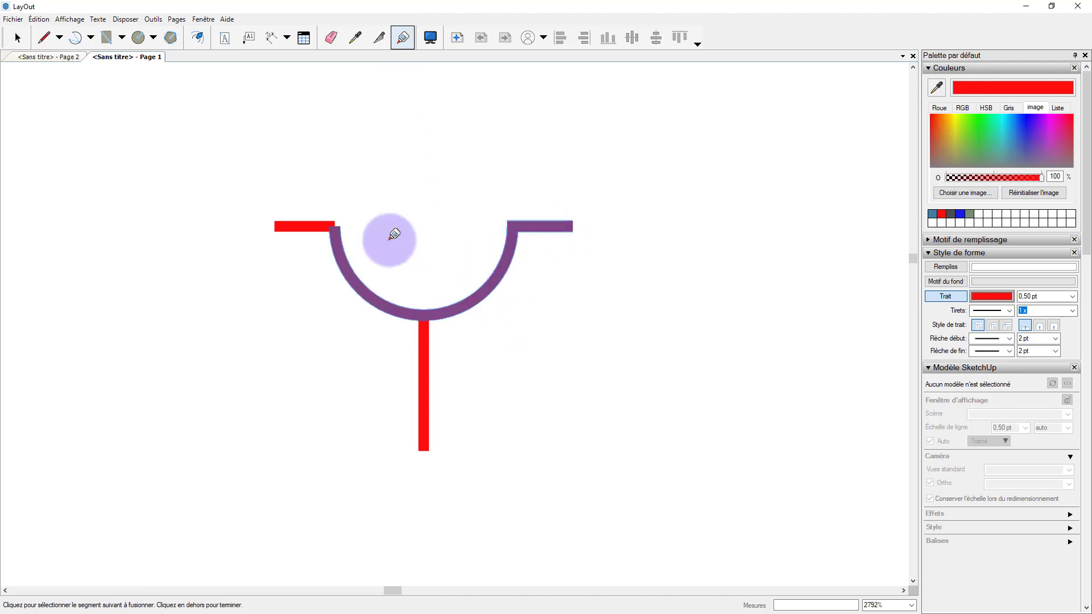
left_click(307, 227)
left_click(433, 202)
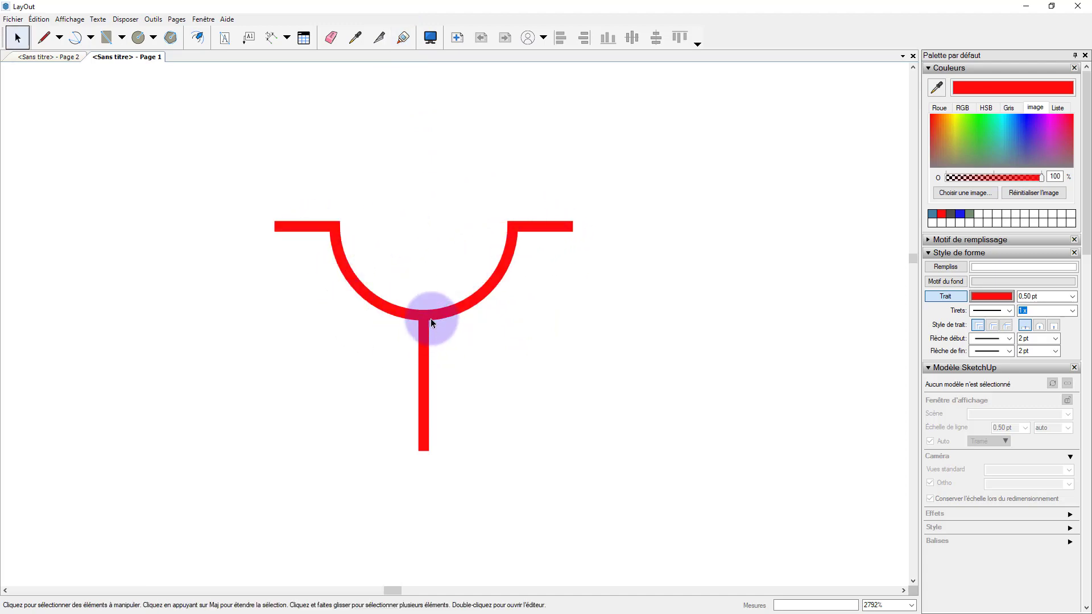
Step: Group the joined half-circle outline and the vertical line of the socket symbol
scroll(431, 330, "down", 2)
scroll(429, 340, "down", 2)
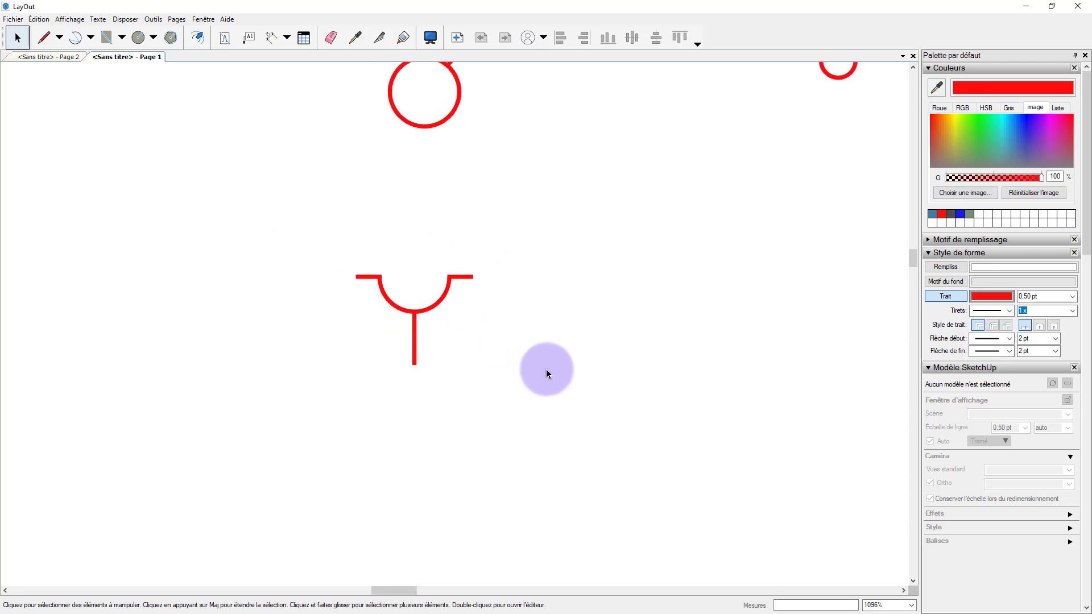
scroll(546, 370, "down", 1)
middle_click_drag(547, 363, 485, 340)
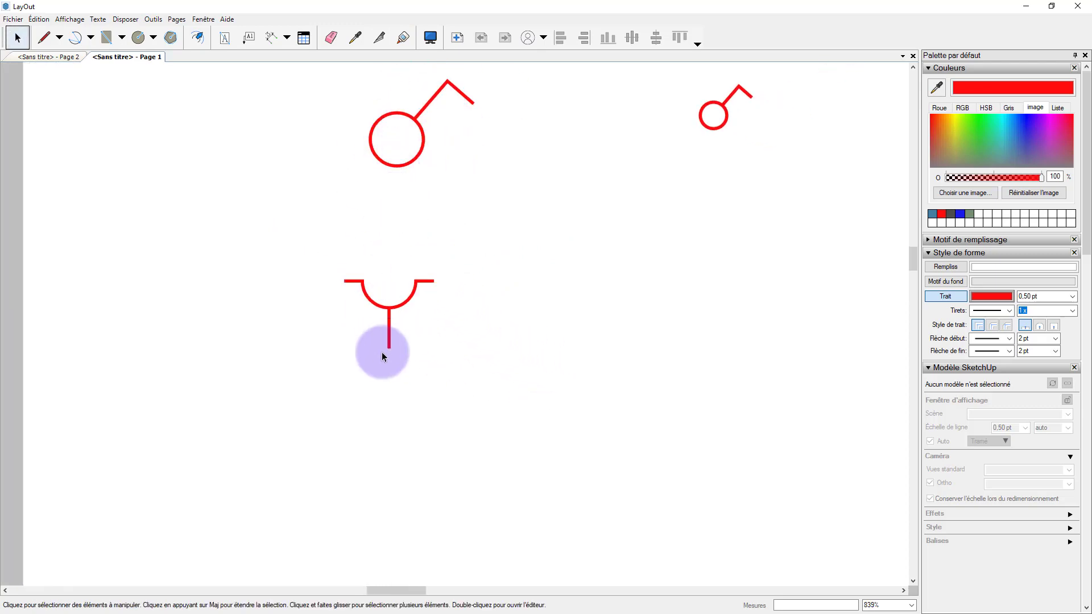
scroll(382, 357, "up", 1)
left_click_drag(485, 375, 332, 224)
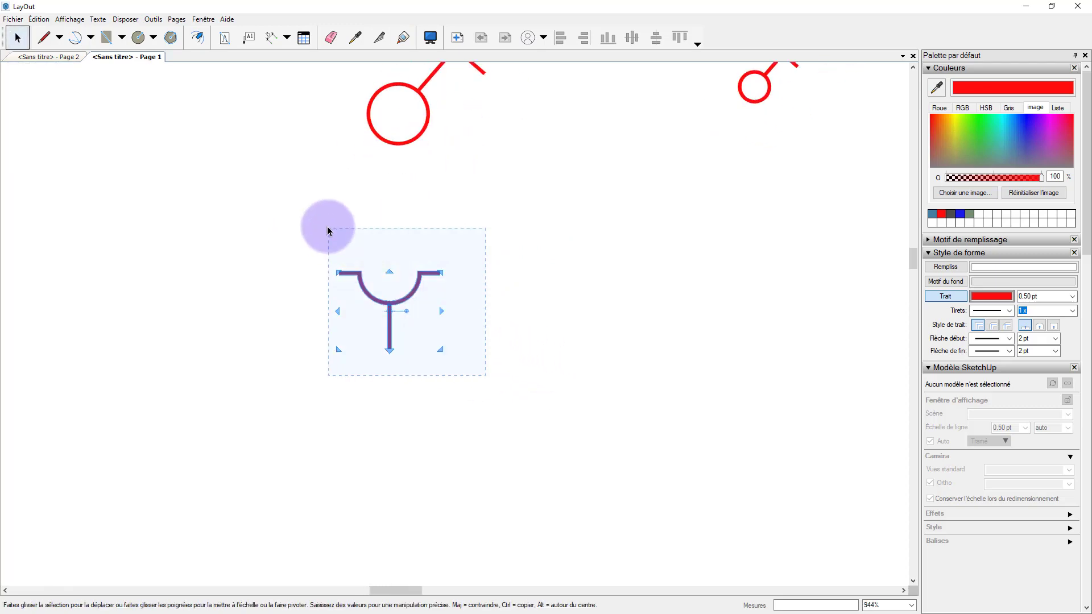
right_click(369, 295)
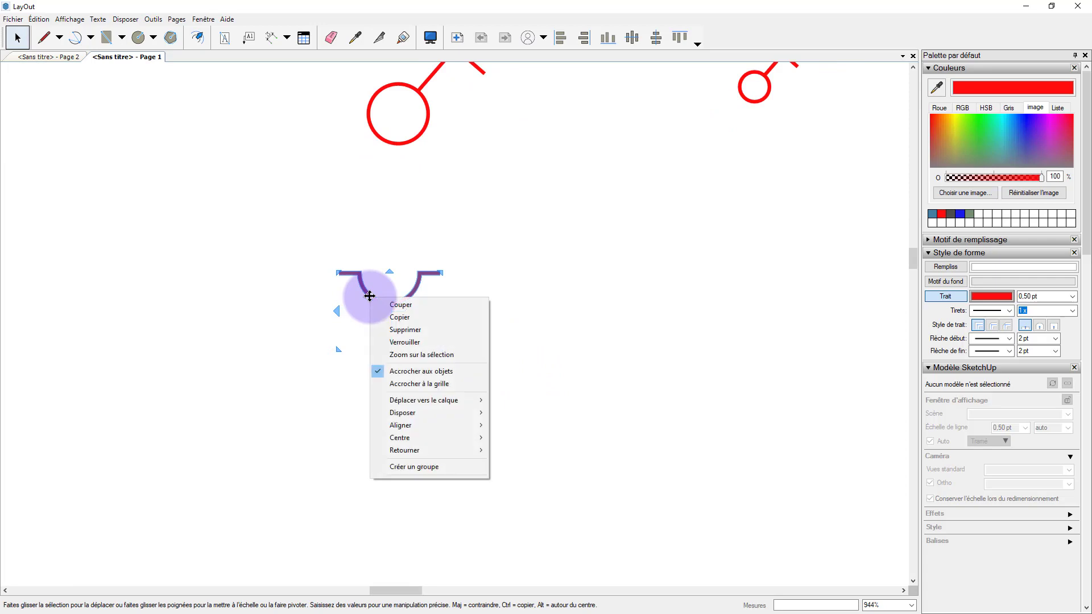
left_click(402, 467)
Step: Set the socket symbol group's scale to 1mm:50mm (1:50)
right_click(379, 298)
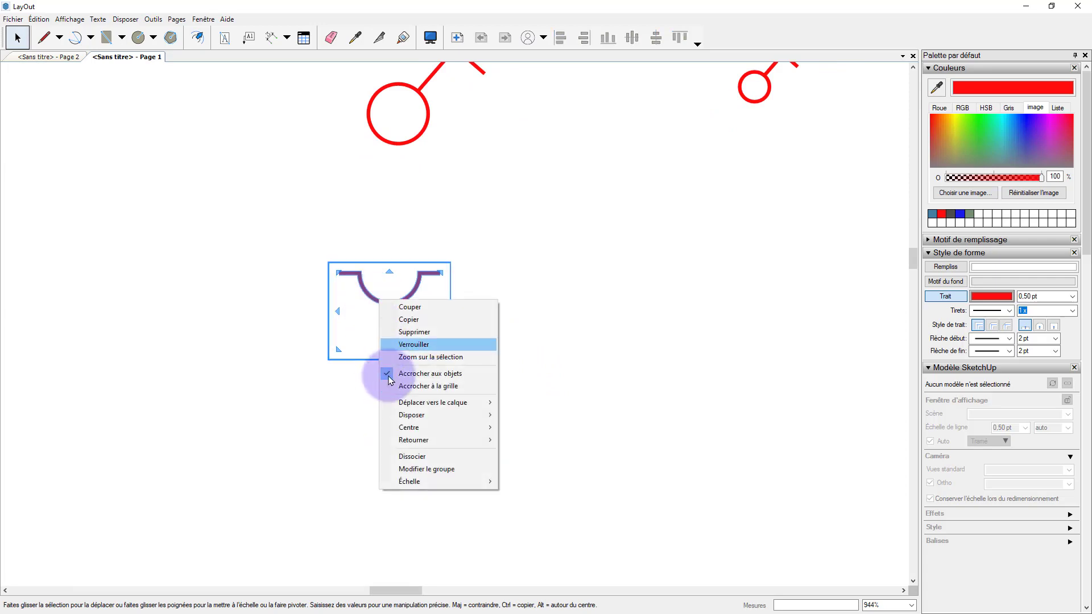
mouse_move(415, 481)
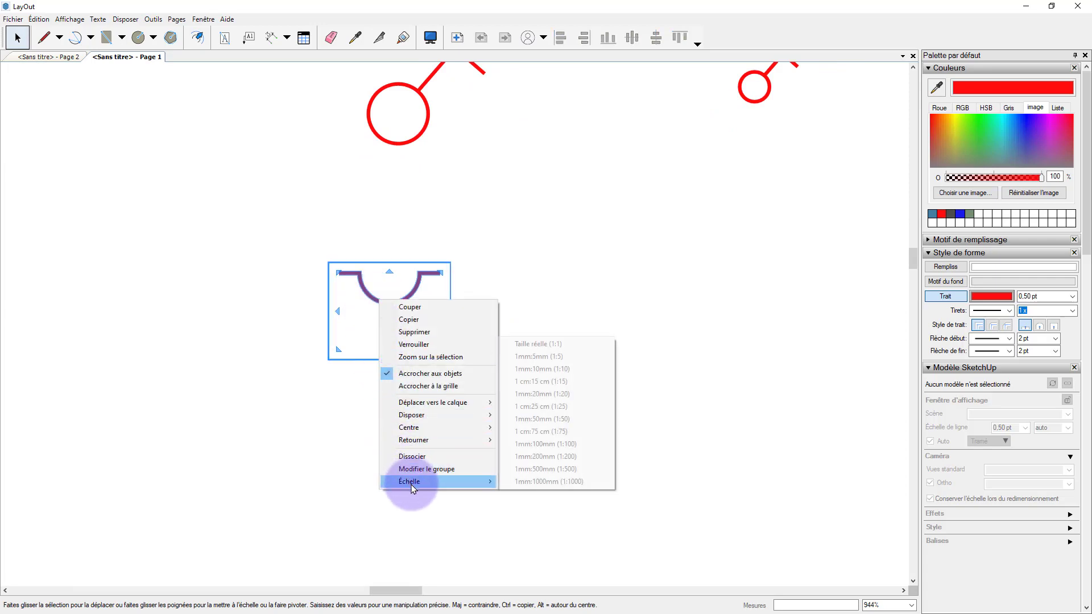
left_click(561, 419)
left_click(469, 393)
scroll(387, 384, "down", 2)
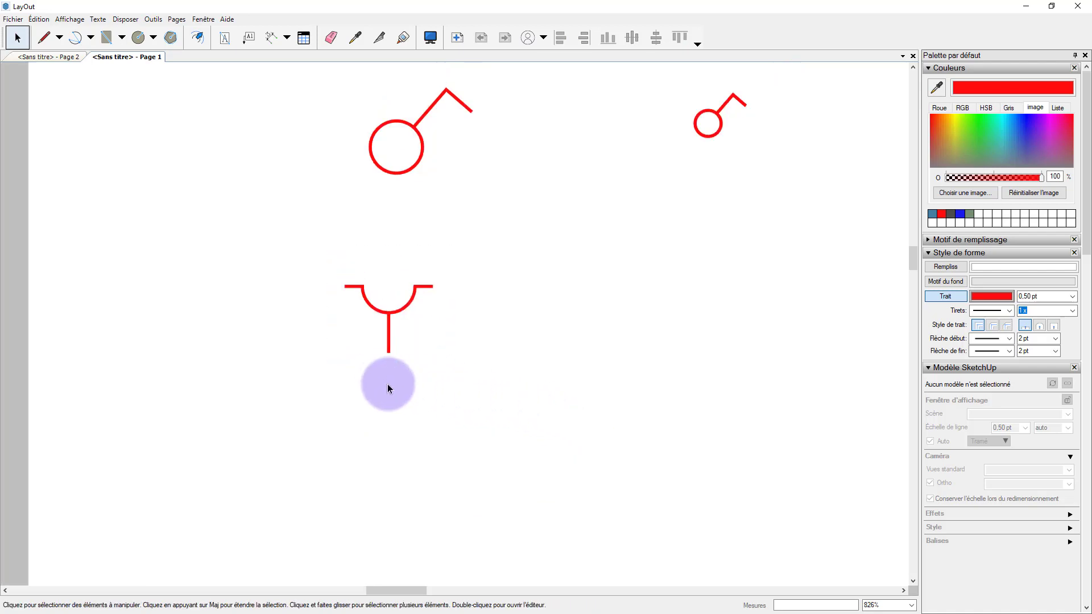
Step: Move the grouped socket symbol up, closer beneath the large hooked circle
middle_click_drag(400, 378, 422, 352)
left_click(409, 294)
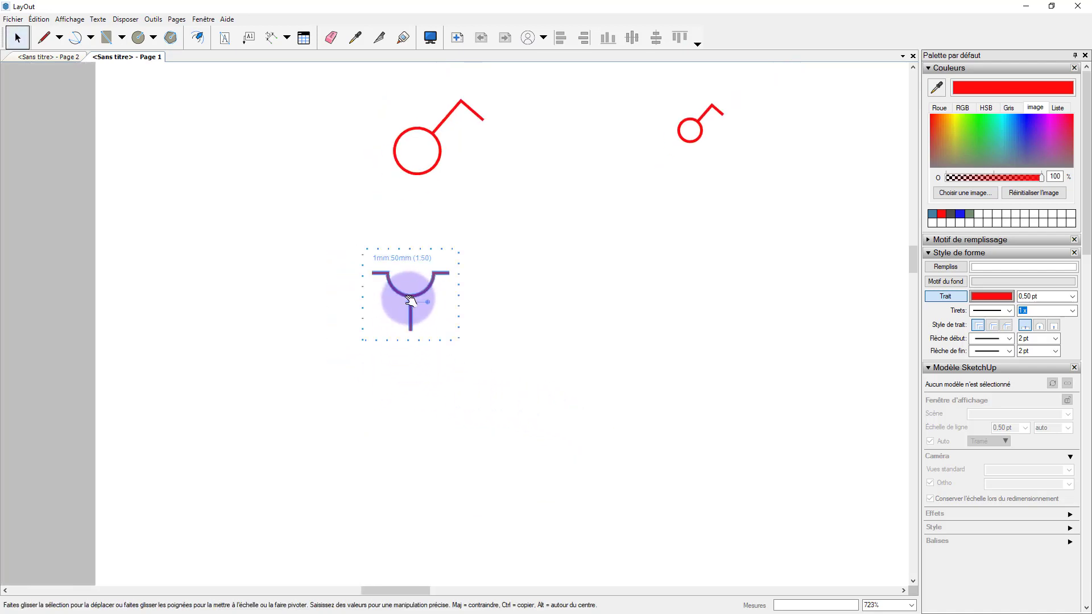
left_click_drag(400, 298, 415, 244)
left_click(436, 351)
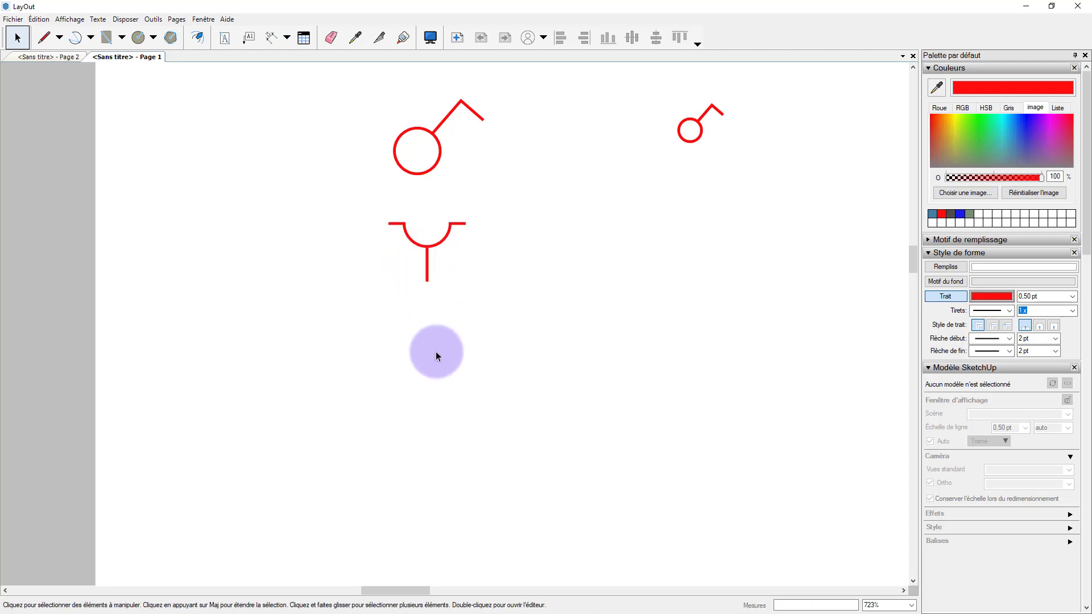
Step: Draw a circle with a radius of about 2 mm below the socket symbol
mouse_move(435, 355)
middle_mouse_down()
mouse_move(421, 356)
mouse_move(413, 338)
mouse_move(434, 342)
middle_mouse_up()
scroll(414, 338, "up", 1)
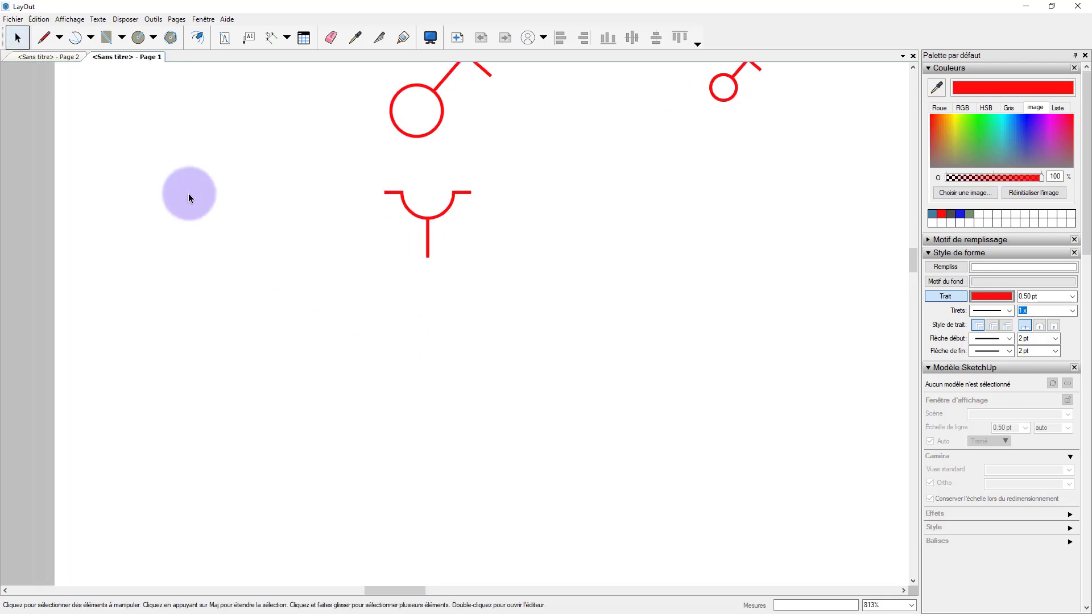
left_click(140, 38)
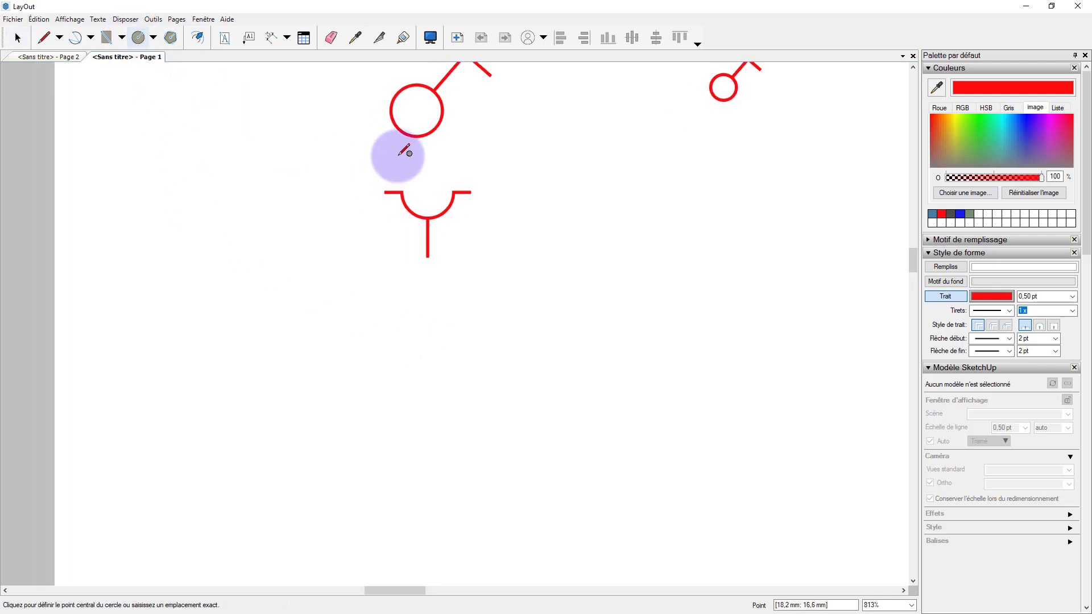
left_click(421, 345)
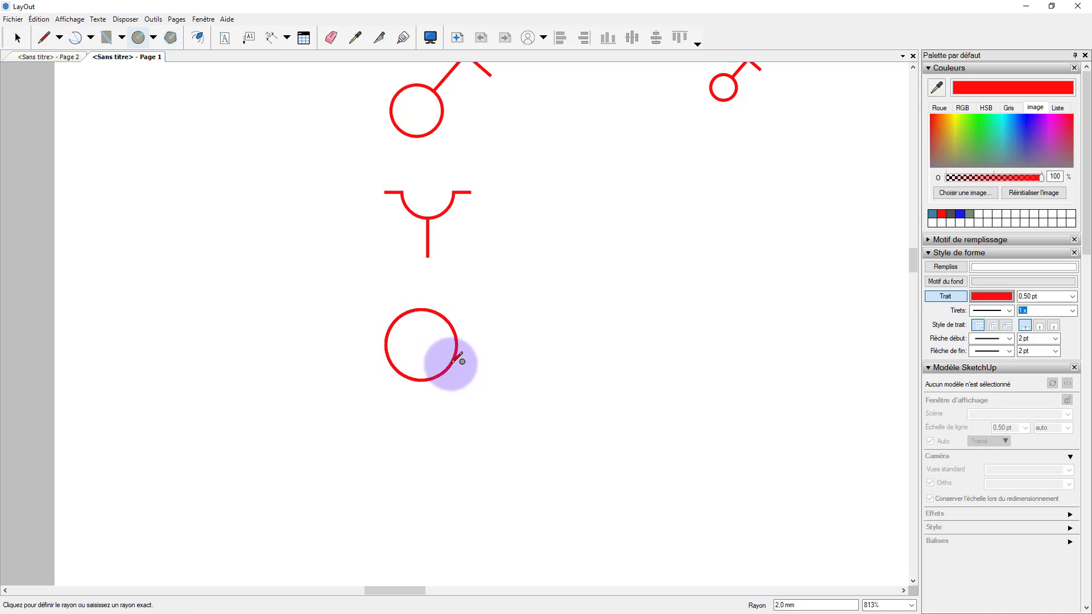
left_click(460, 359)
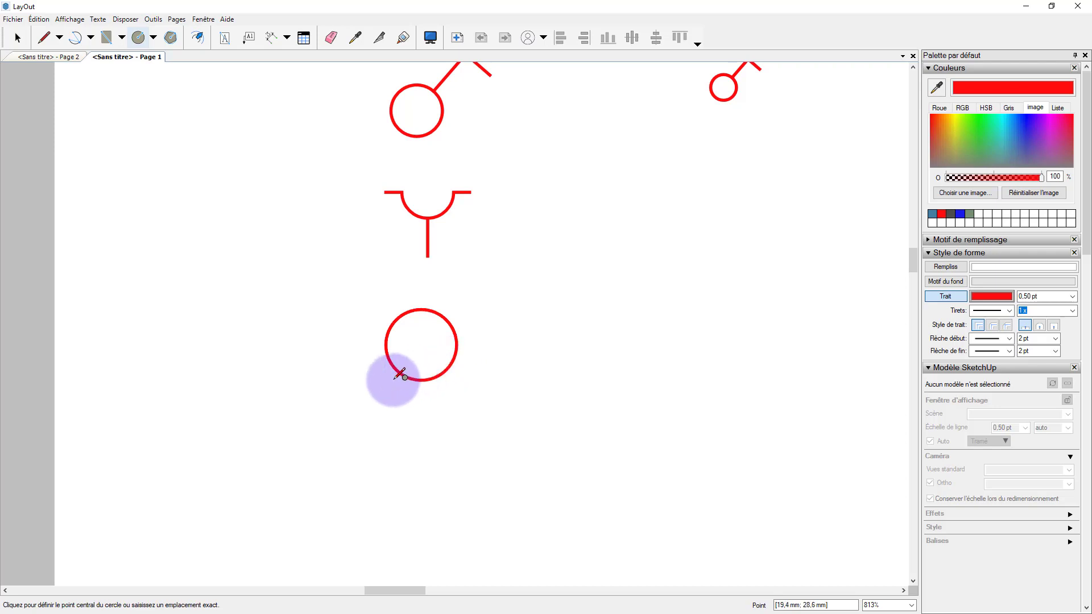
Step: Draw a horizontal diameter line between the new circle's leftmost and rightmost points
left_click(44, 38)
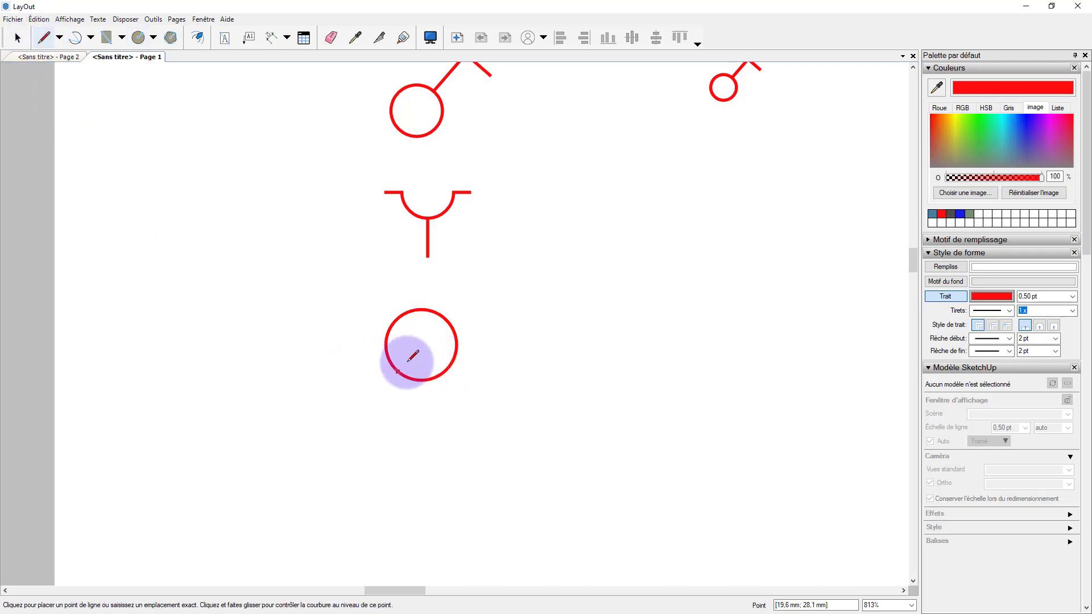
left_click(387, 344)
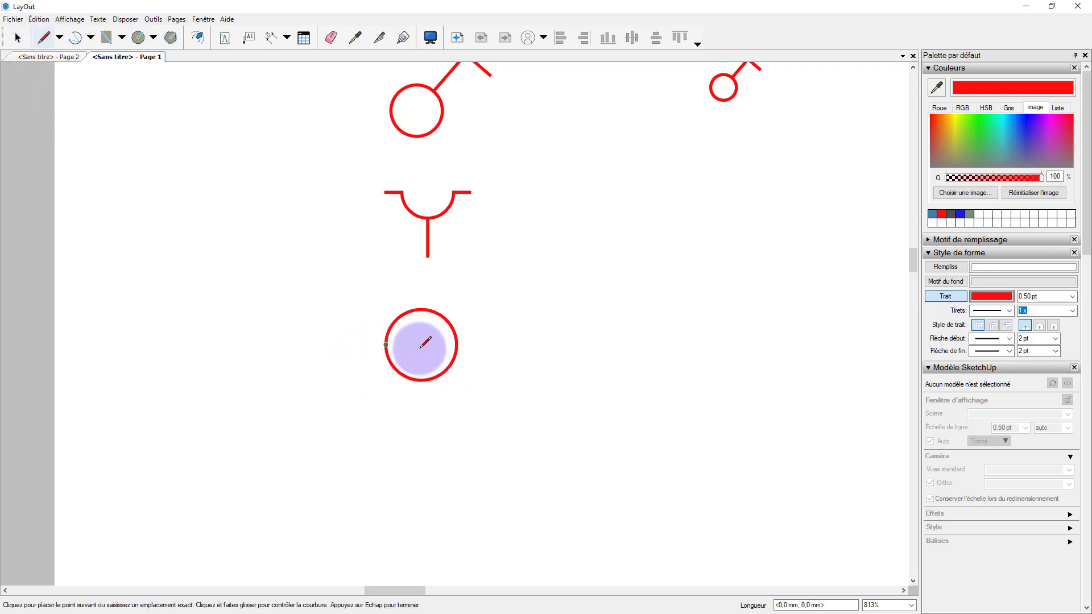
left_click(457, 345)
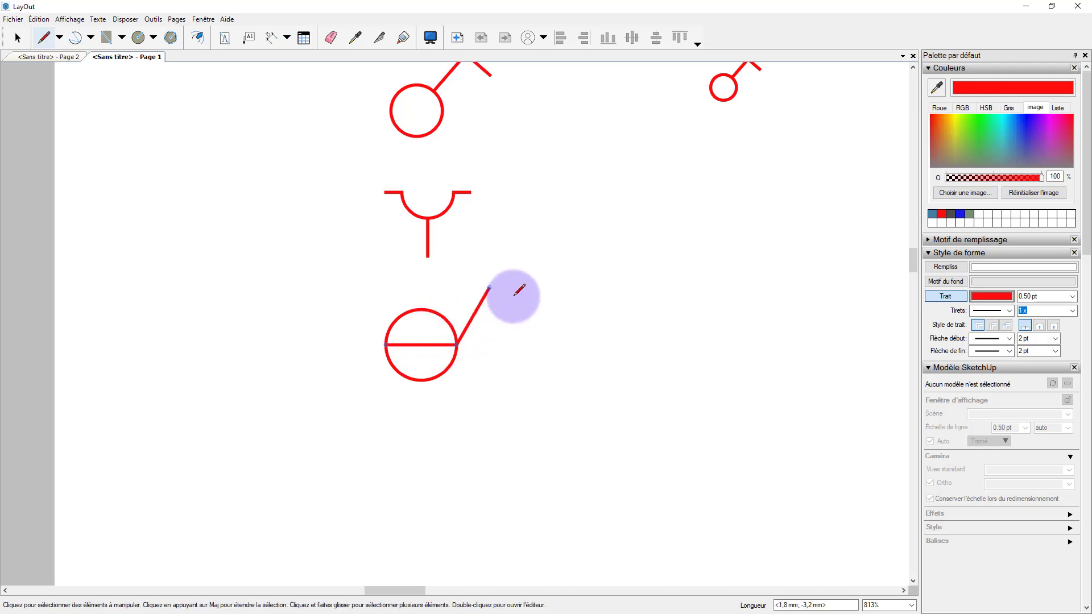
scroll(500, 326, "up", 2)
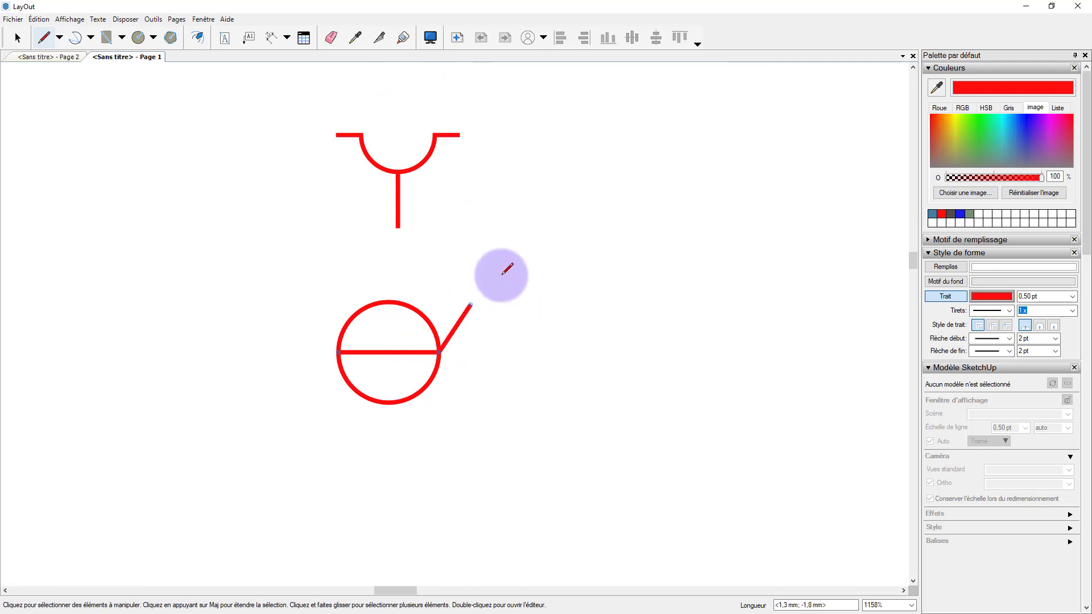
key("Escape")
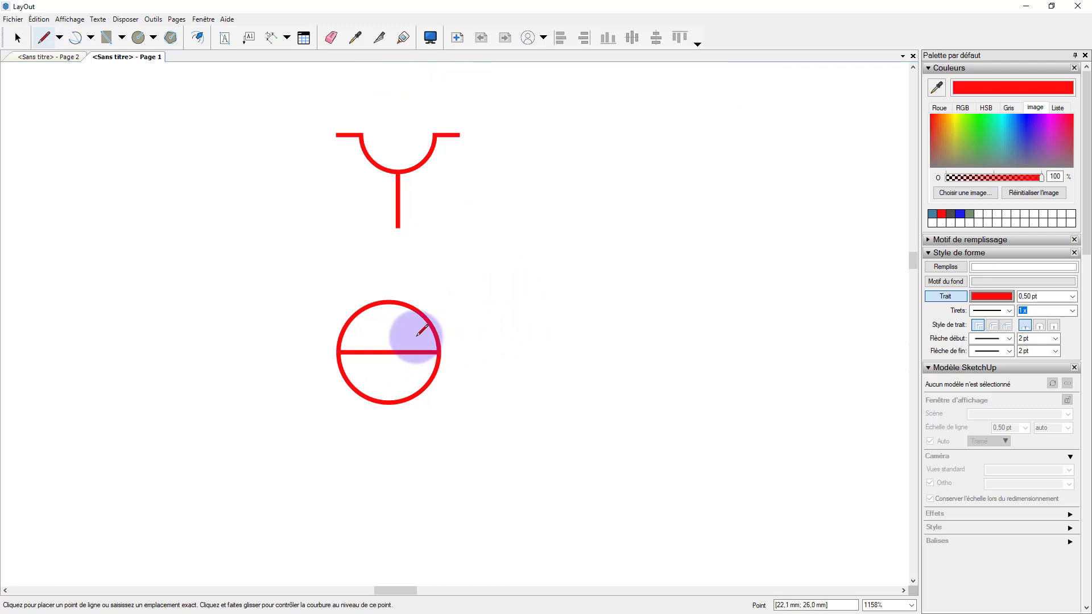
Step: Draw a vertical diameter line about 4 mm long from the circle's highest to its lowest point
middle_click_drag(428, 317, 520, 244)
left_click(483, 226)
left_click(483, 328)
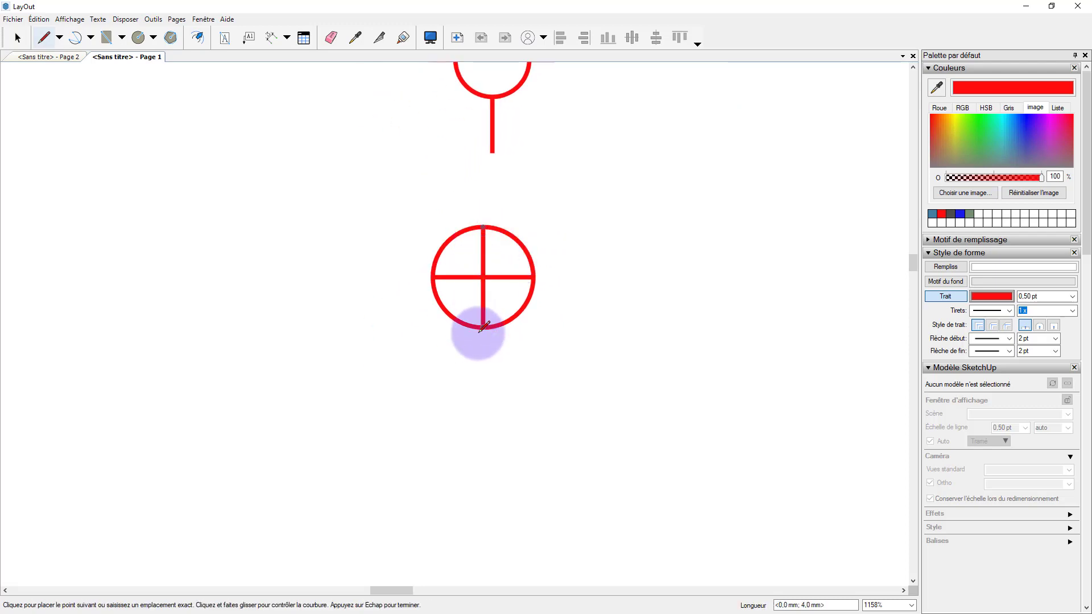
double_click(613, 329)
key("Escape")
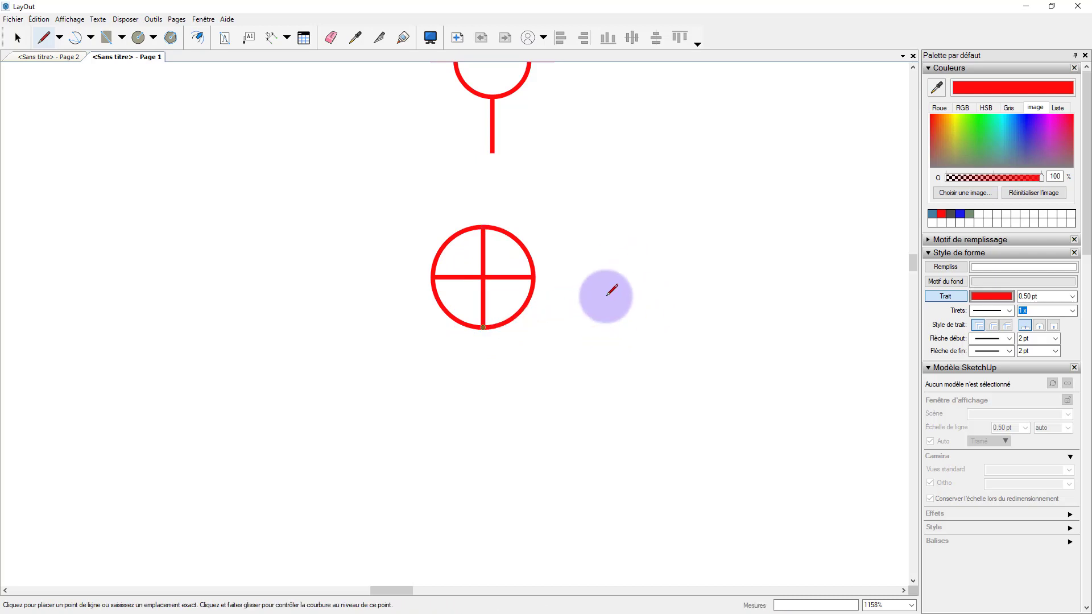
Step: Copy the circle with its cross lines and place the copy level with the original, to its left
middle_click_drag(561, 348, 519, 378)
key("space")
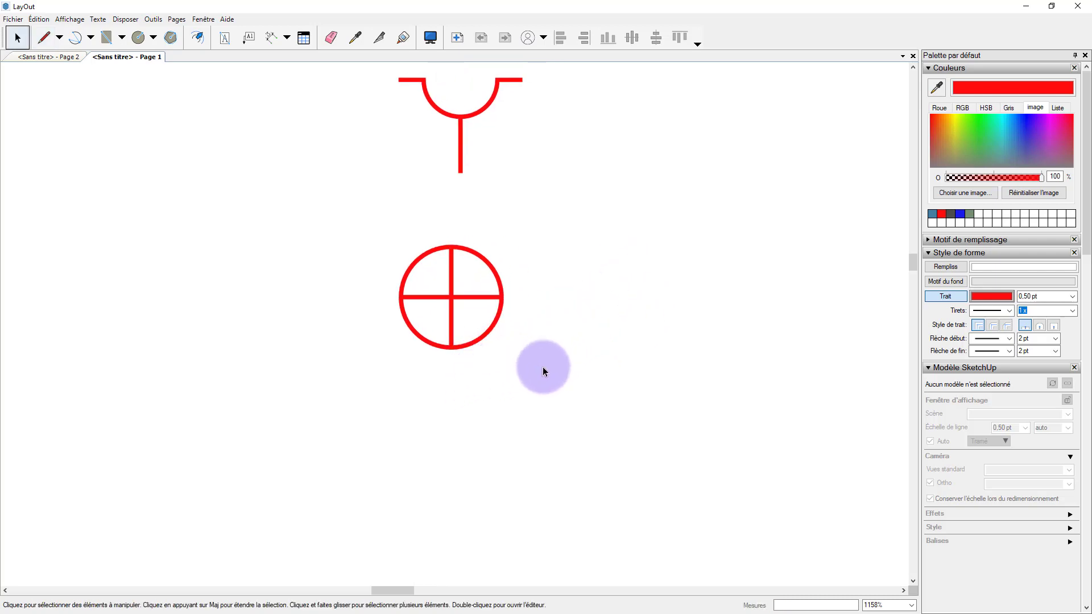
left_click_drag(543, 373, 385, 231)
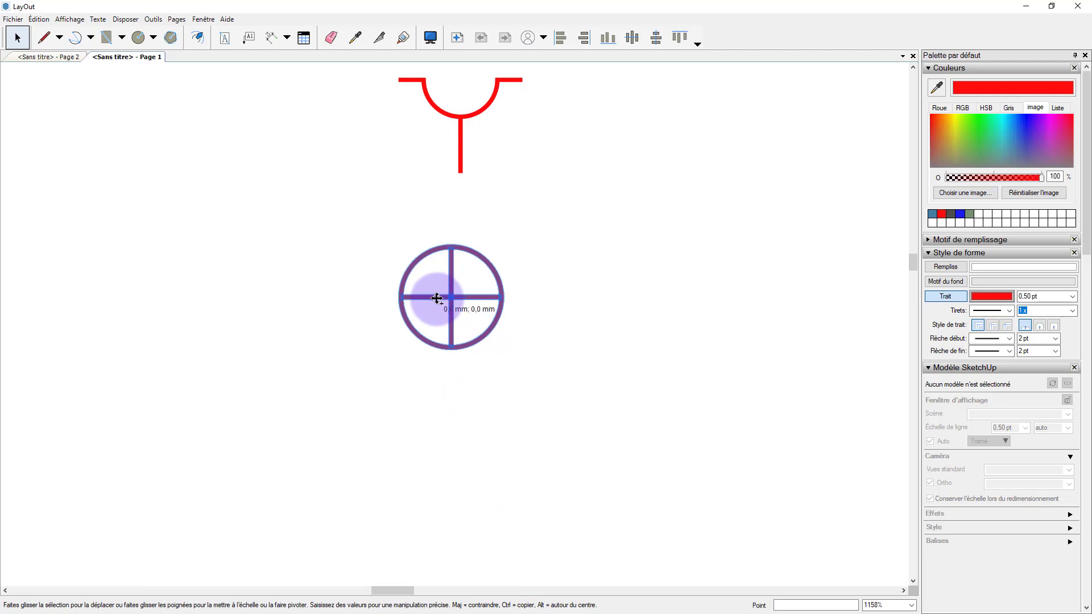
left_click_drag(437, 299, 247, 307)
left_click_drag(246, 304, 242, 305)
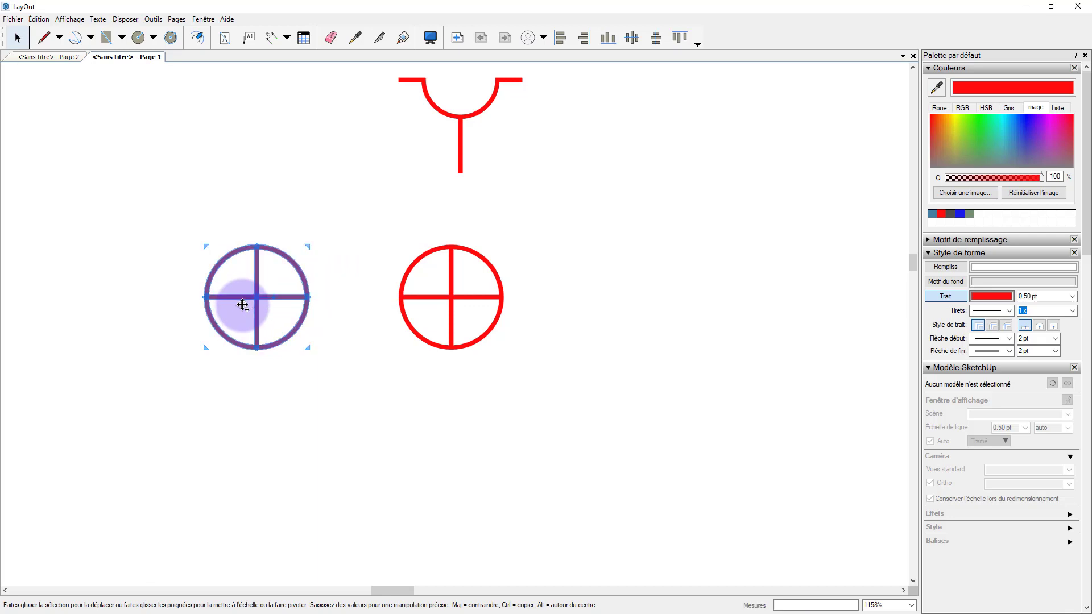
Step: Split the copied circle at its lowest, leftmost and highest points, where the cross lines meet it
left_click(353, 373)
middle_click_drag(365, 373, 428, 386)
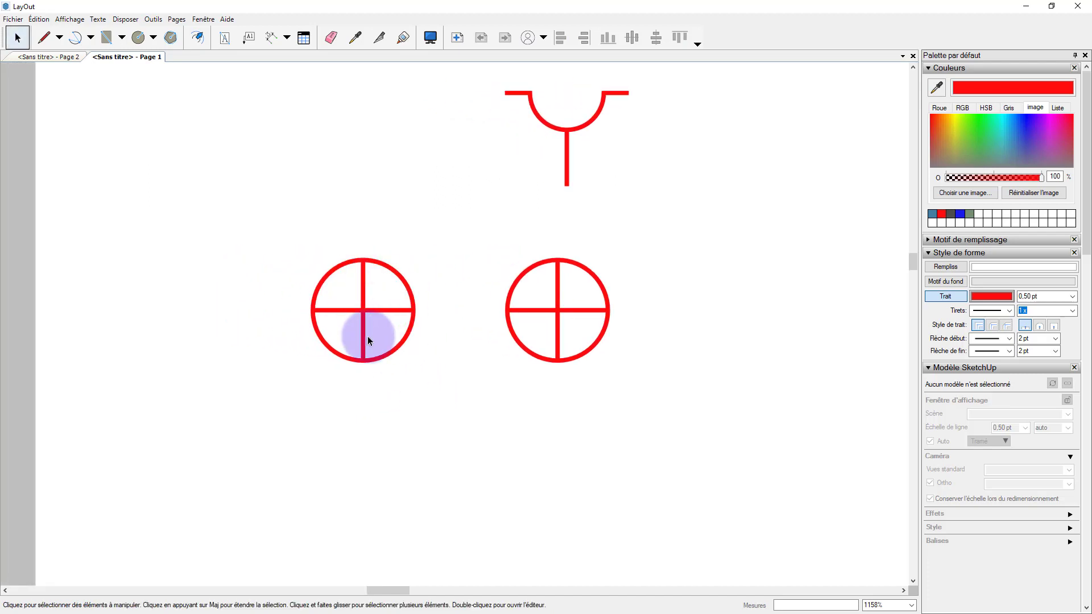
left_click(379, 39)
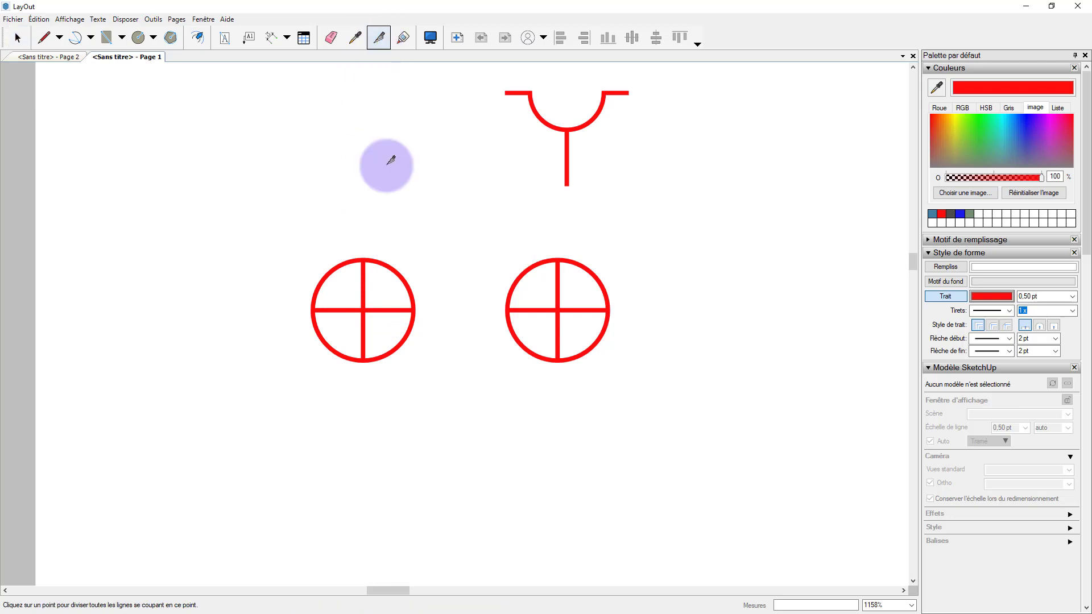
left_click(363, 361)
left_click(312, 310)
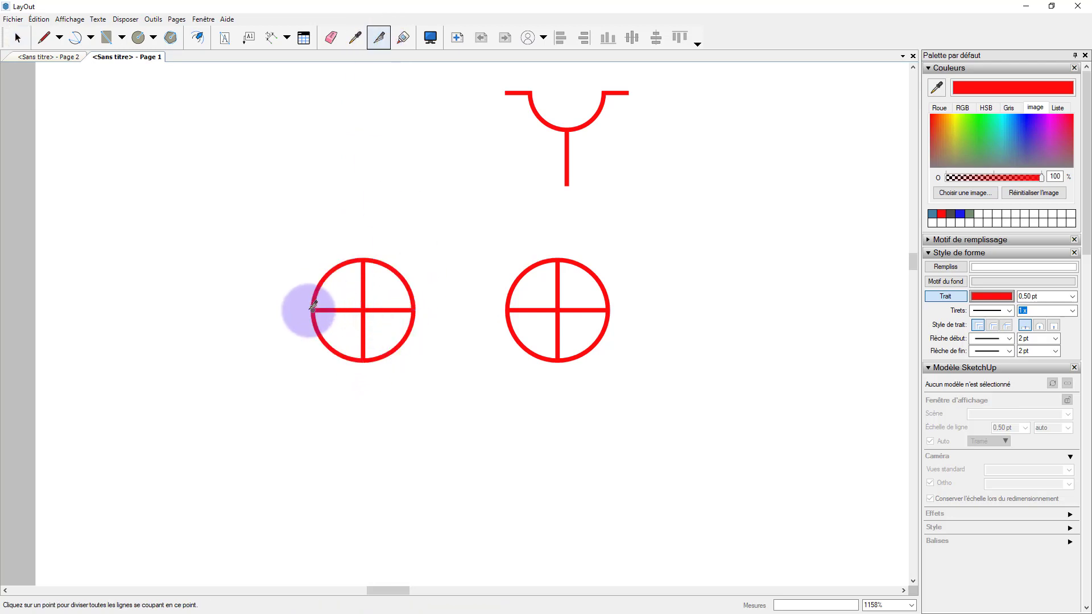
left_click(363, 260)
key("space")
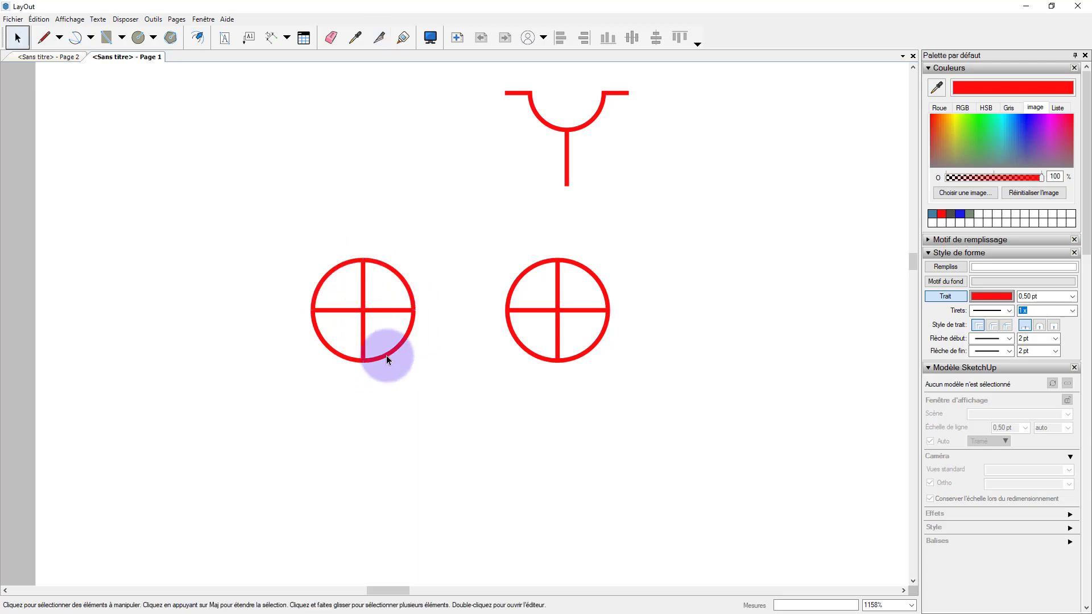
Step: Delete the lower-right and upper-left quarter arcs of the copied circle
left_click(398, 346)
key("Delete")
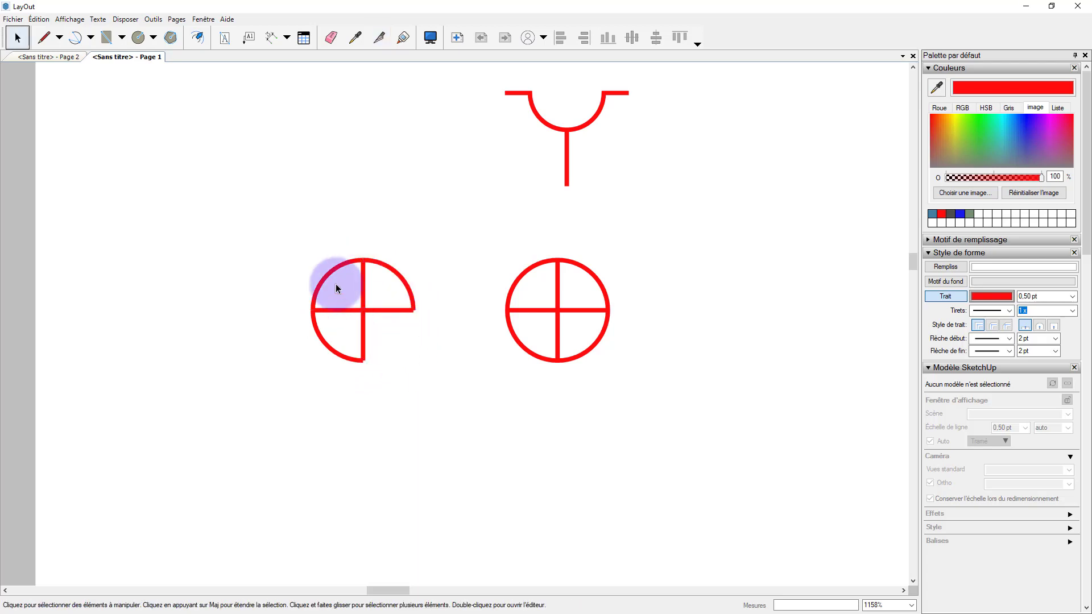
left_click_drag(336, 284, 316, 256)
key("Delete")
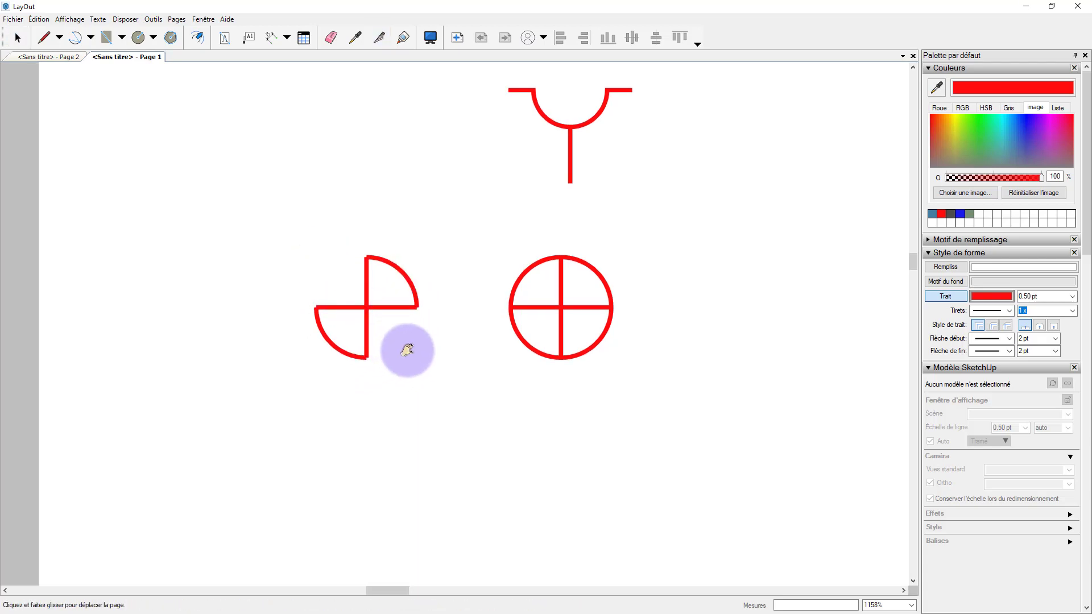
Step: Join the copy's two remaining quarter arcs and its two cross lines into one continuous shape
scroll(399, 316, "up", 4)
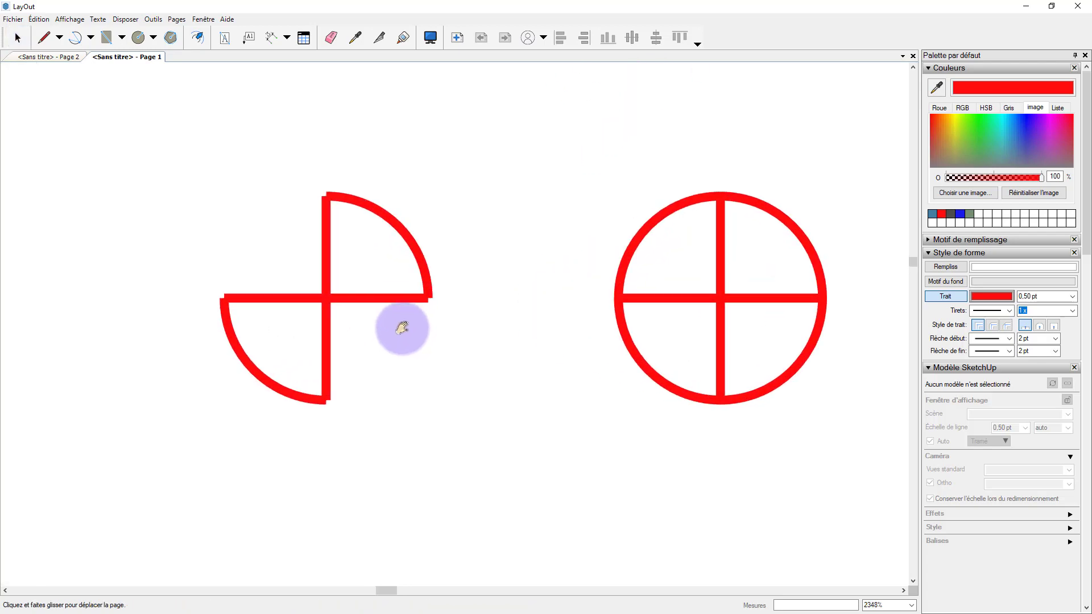
scroll(427, 308, "up", 2)
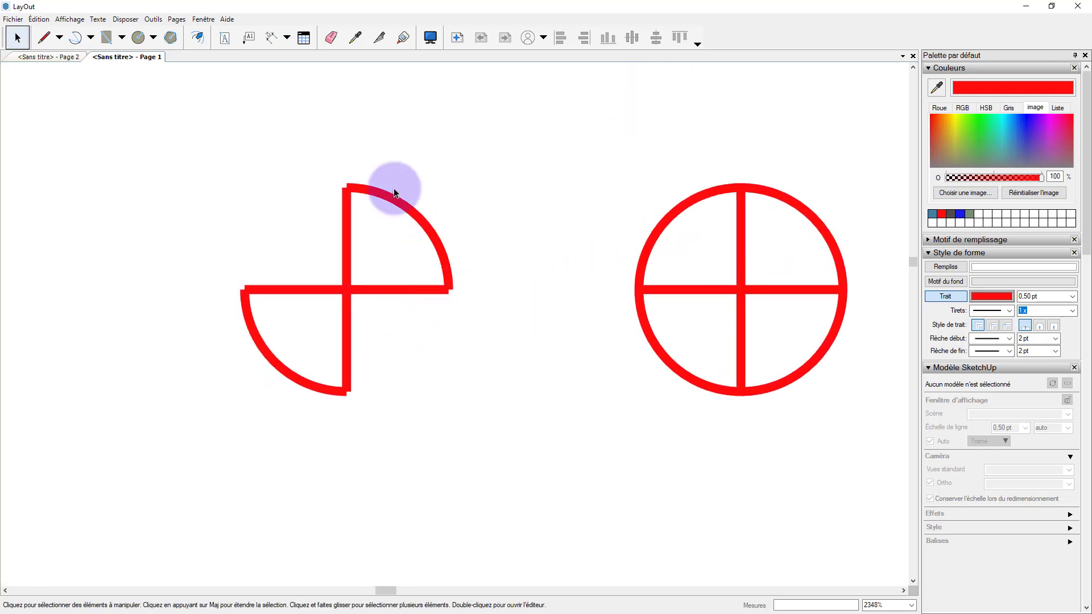
left_click(403, 38)
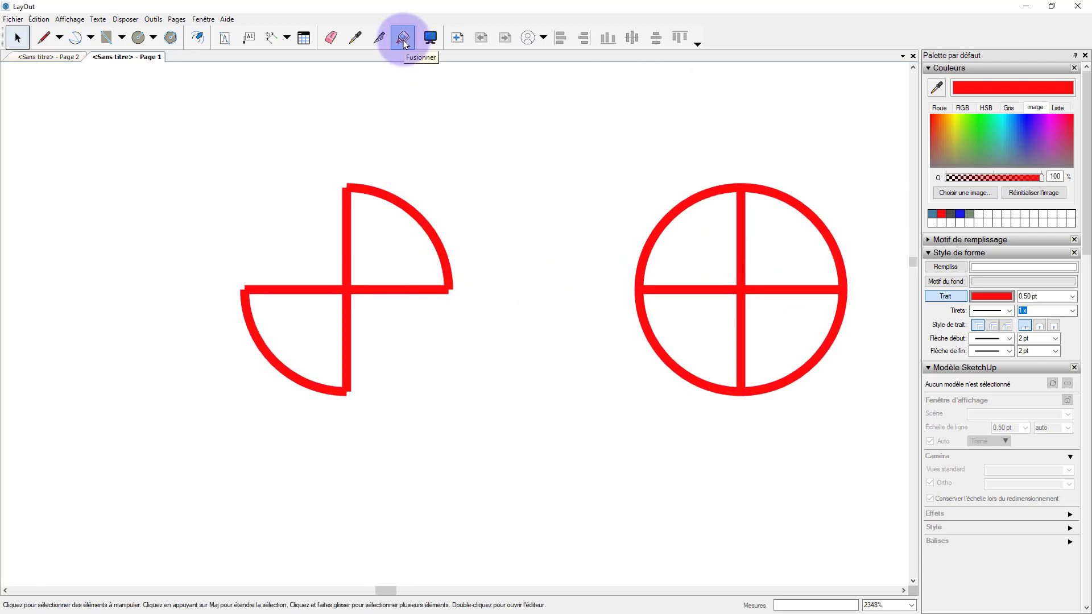
left_click(434, 226)
left_click(417, 288)
left_click(345, 244)
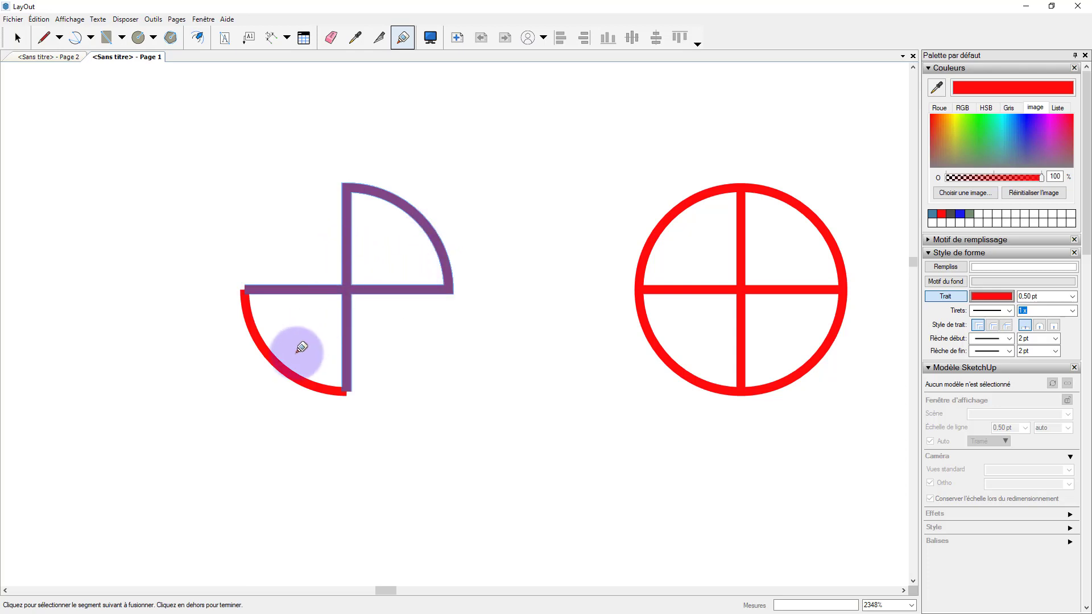
left_click(290, 364)
scroll(307, 356, "down", 2)
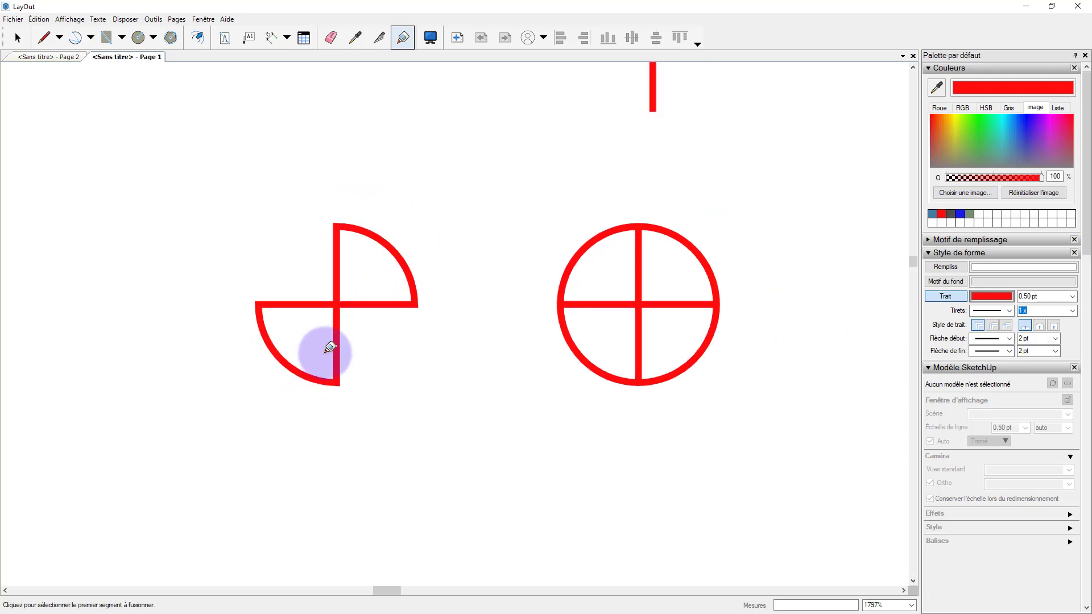
mouse_move(329, 349)
middle_mouse_down()
mouse_move(383, 357)
mouse_move(317, 341)
middle_mouse_up()
key("space")
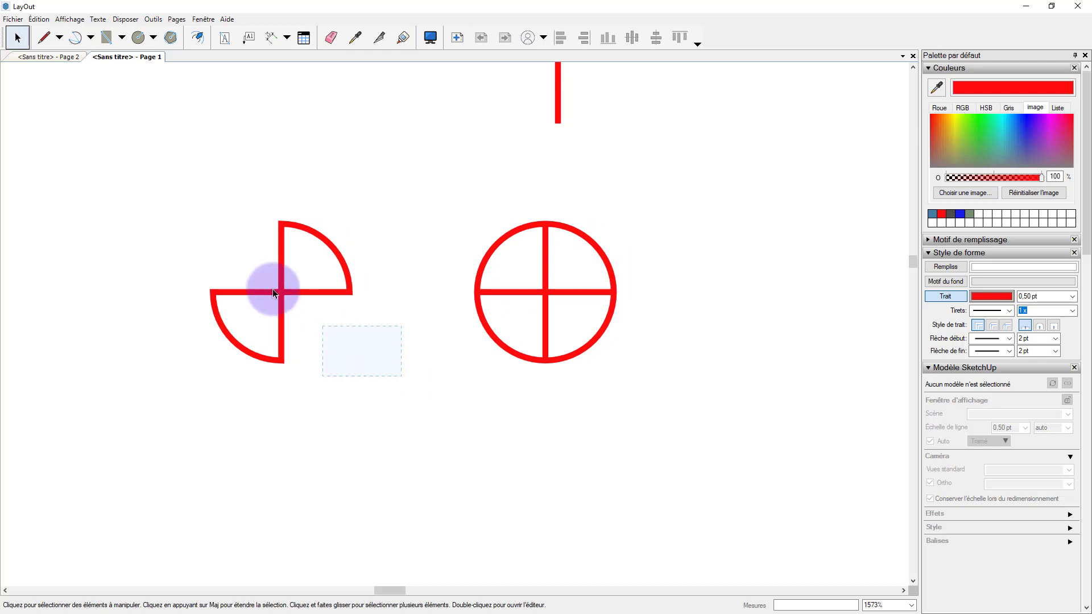
Step: Fill the joined two-quadrant shape with red and turn off its stroke
left_click_drag(272, 293, 214, 219)
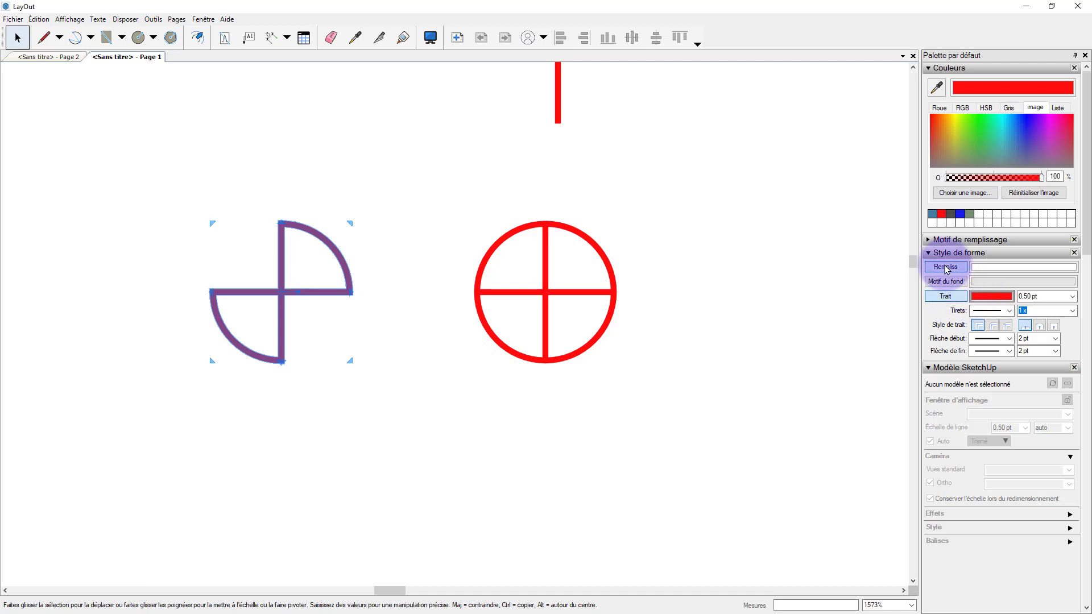
left_click(988, 271)
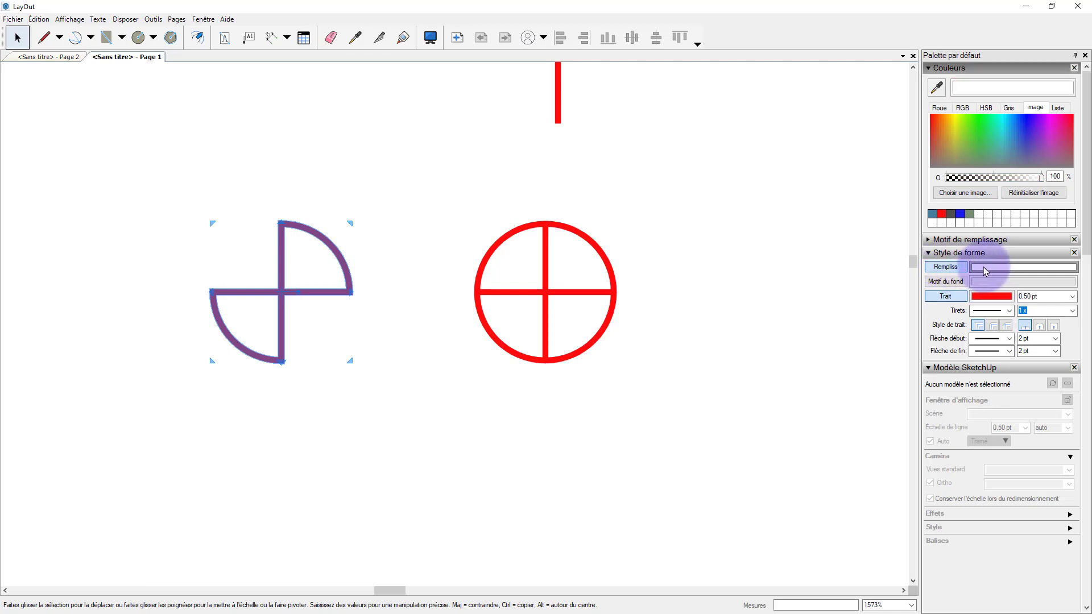
left_click(942, 214)
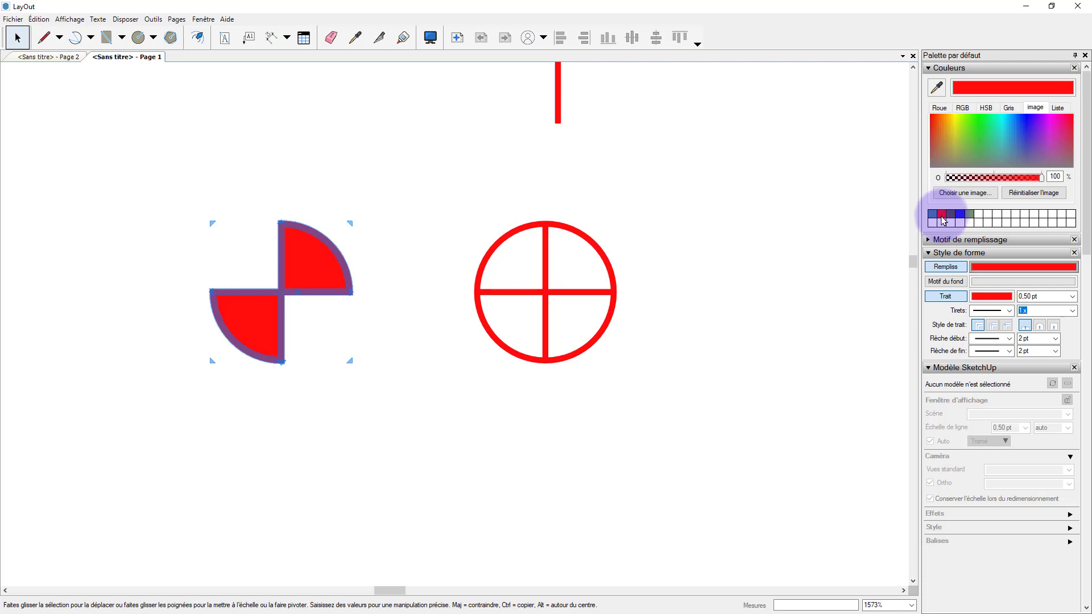
left_click(941, 298)
left_click(942, 298)
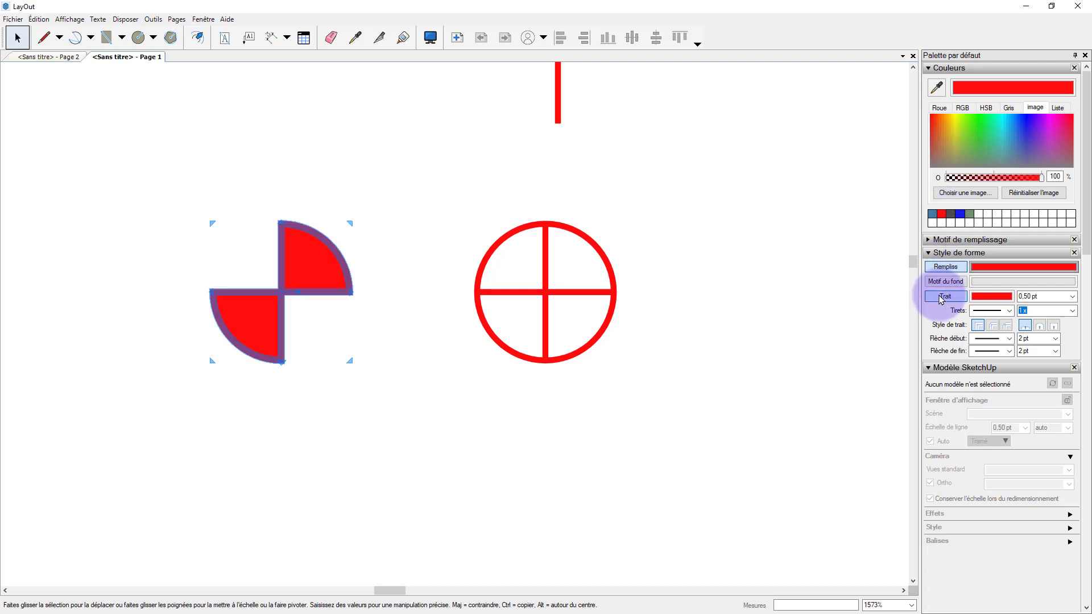
left_click(942, 298)
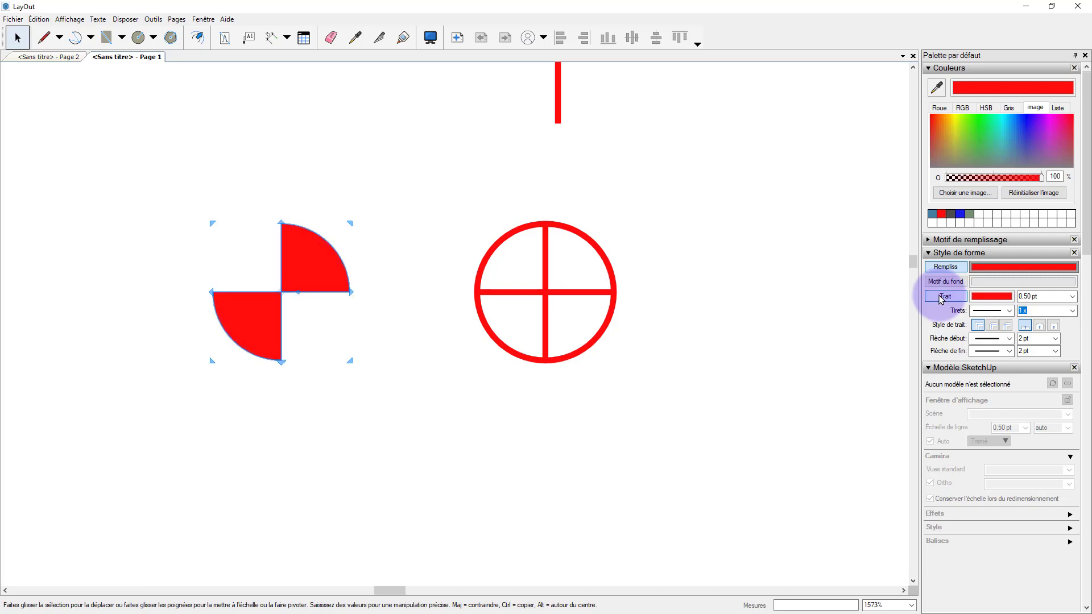
left_click(791, 355)
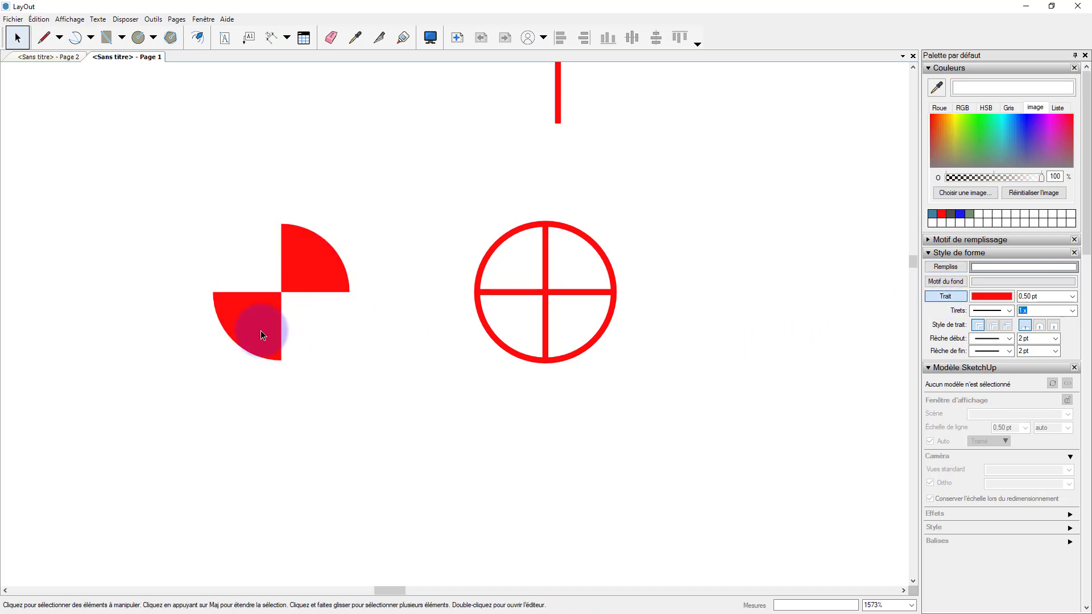
Step: Move the red quadrants onto the original crossed circle and group all the parts as one symbol
left_click_drag(261, 331, 520, 326)
scroll(507, 341, "down", 5)
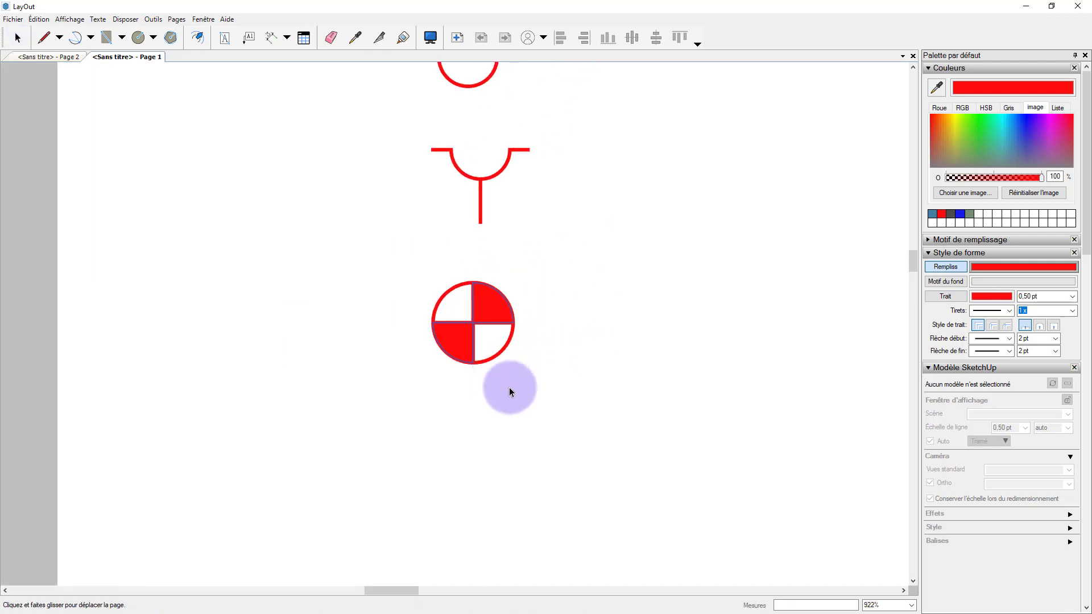
left_click_drag(604, 407, 396, 260)
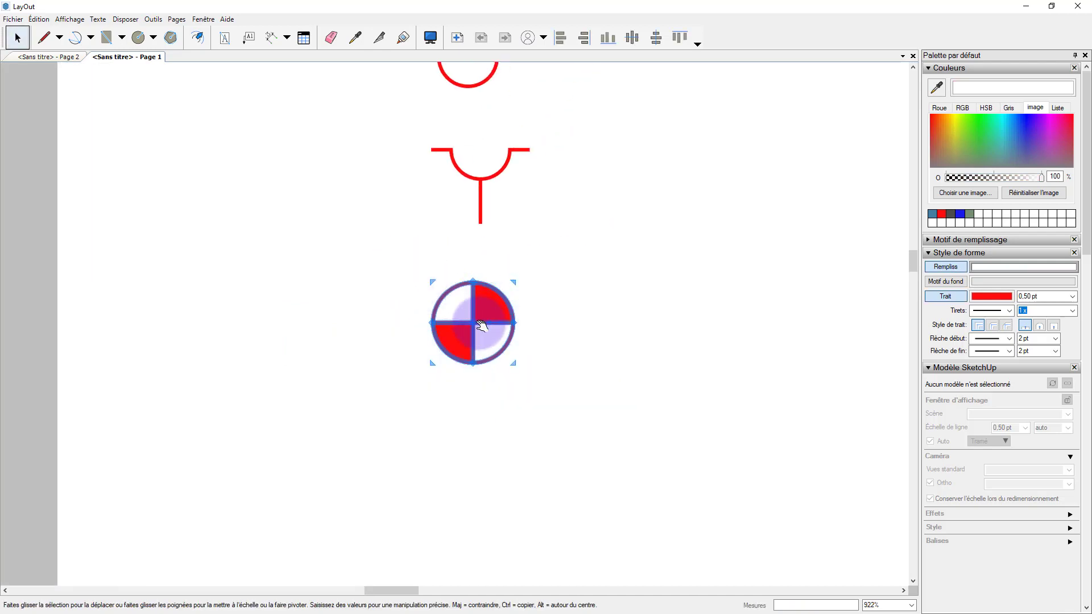
right_click(476, 323)
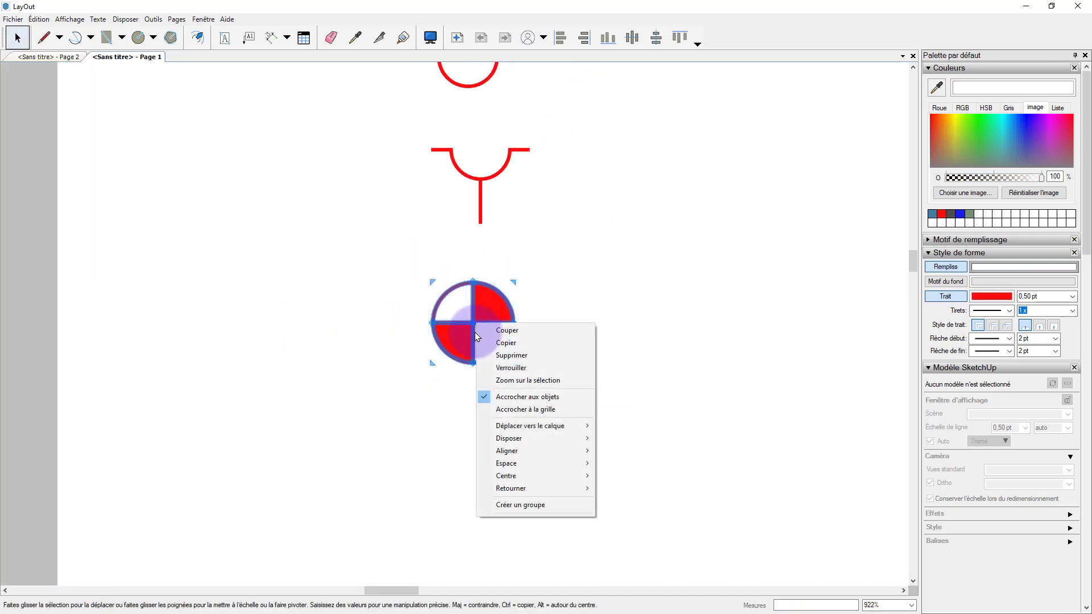
left_click(499, 507)
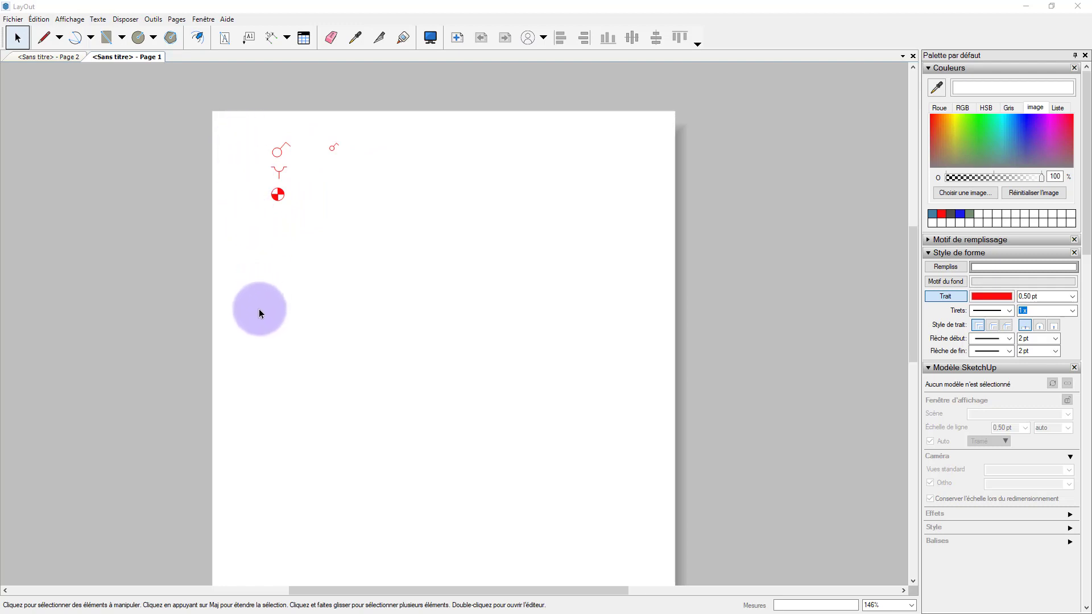
Step: Label the hooked-circle symbol "Interrupteur simple" and copy the label down beside the other two symbols
middle_click_drag(259, 309, 272, 284)
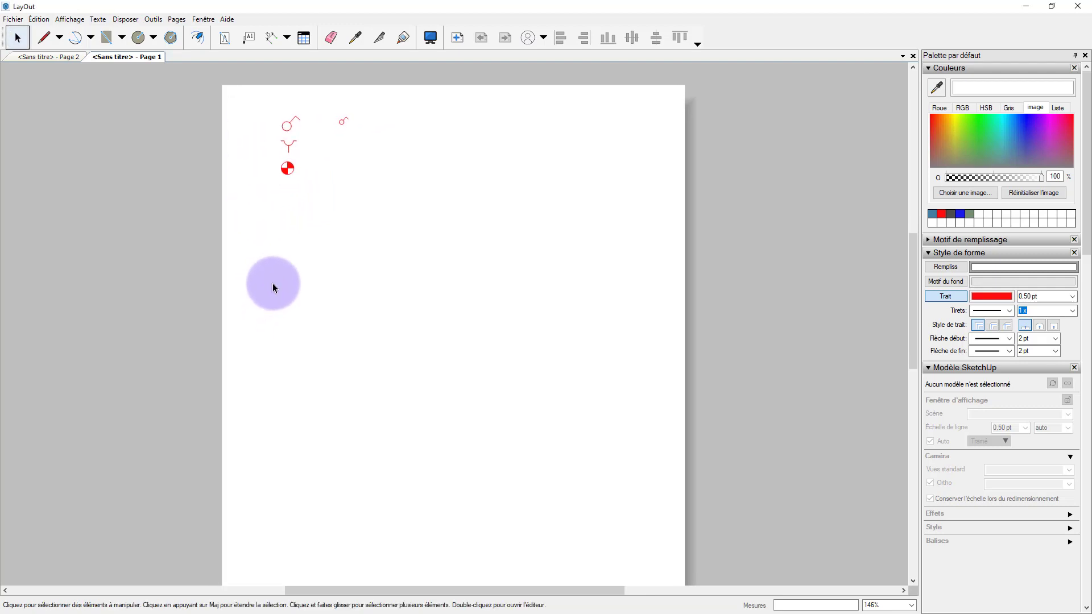
type("nte")
type("rrupteur ")
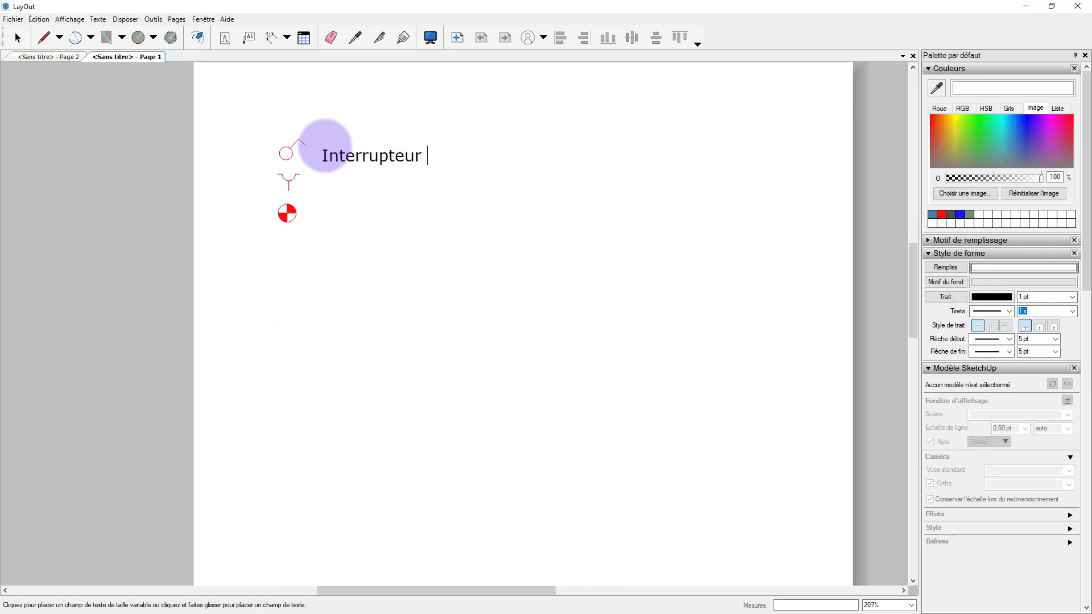
type("simple")
key("Escape")
left_click_drag(373, 158, 373, 186, "ctrl")
key("ctrl+d")
Step: Change the socket symbol's label to "Prise simple" and the quartered circle's label to "Point lumineux"
double_click(369, 186)
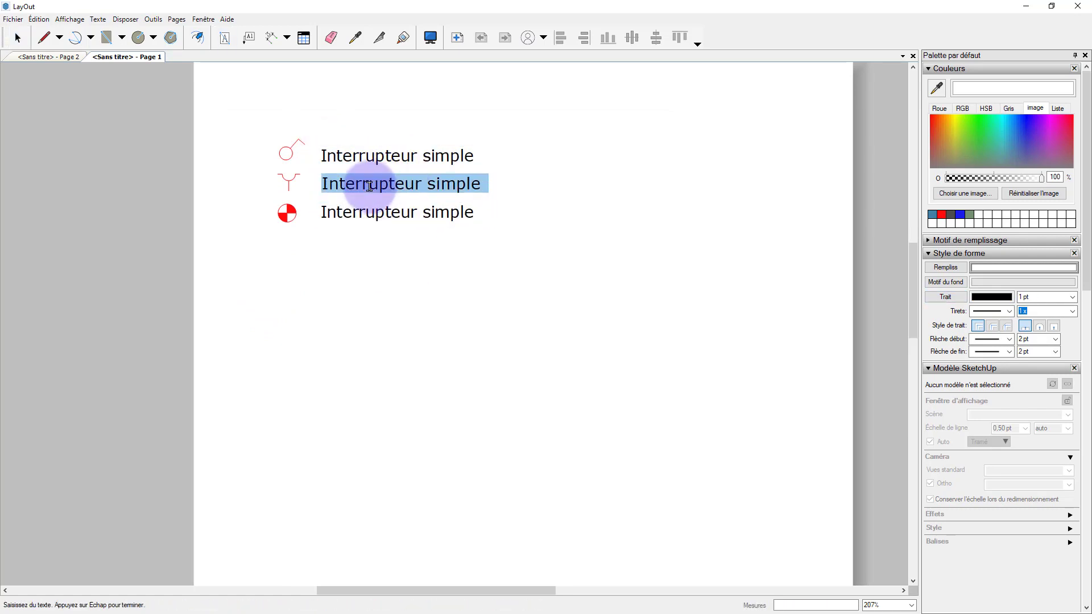
type("Prise simple")
key("Escape")
double_click(434, 214)
type("Point lumineux")
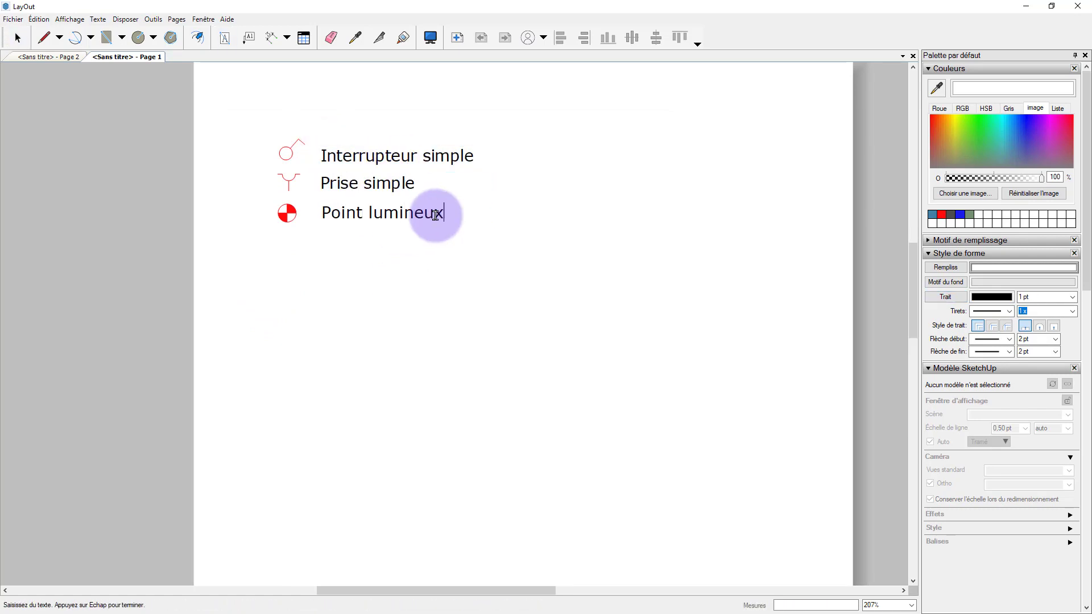
key("Escape")
scroll(572, 386, "down", 3)
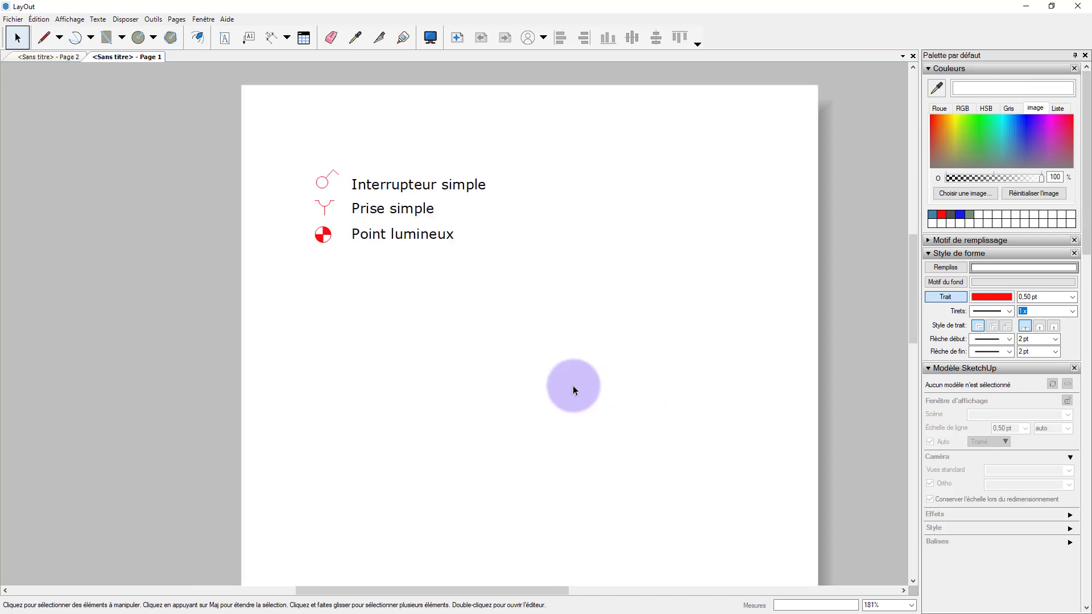
Step: Save the symbol page as an album named "A Symbole electrique" in the listed album folder
middle_click_drag(554, 391, 414, 281)
scroll(410, 319, "down", 1)
scroll(403, 290, "down", 1)
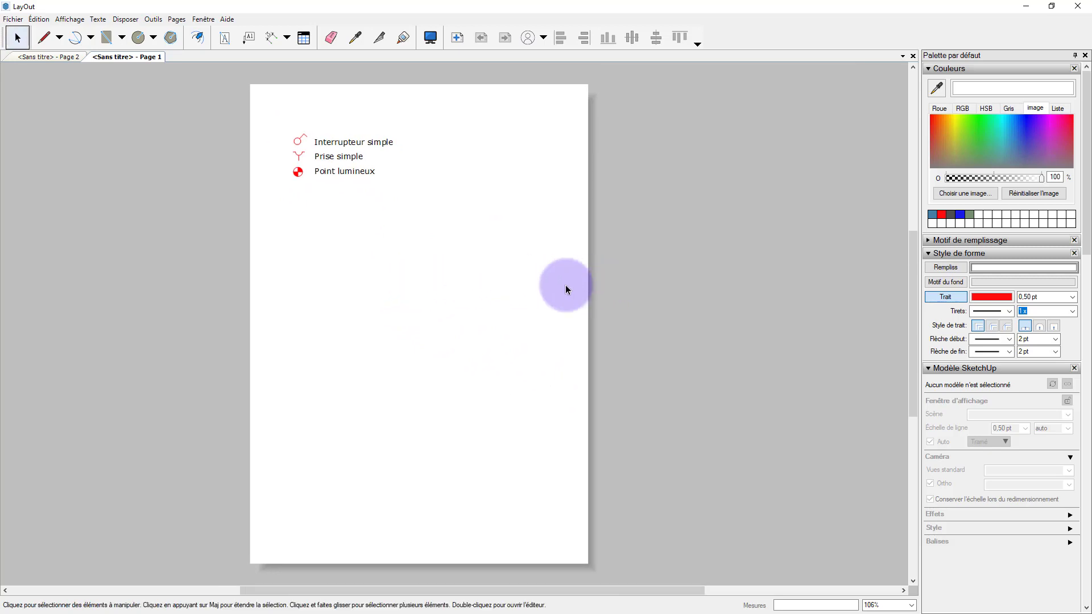
left_click(15, 20)
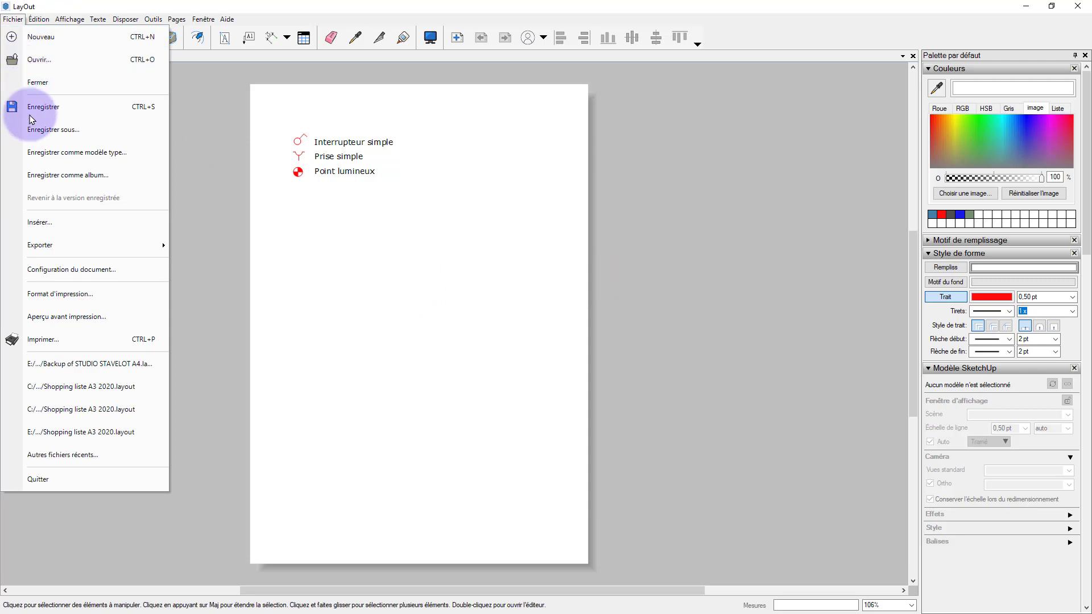
left_click(42, 177)
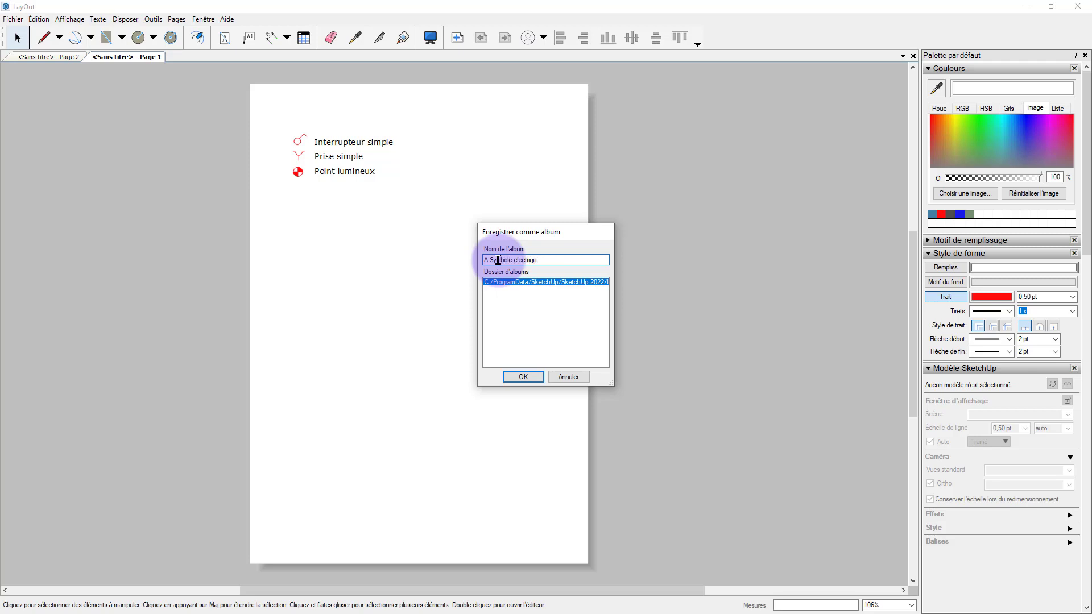
left_click(521, 377)
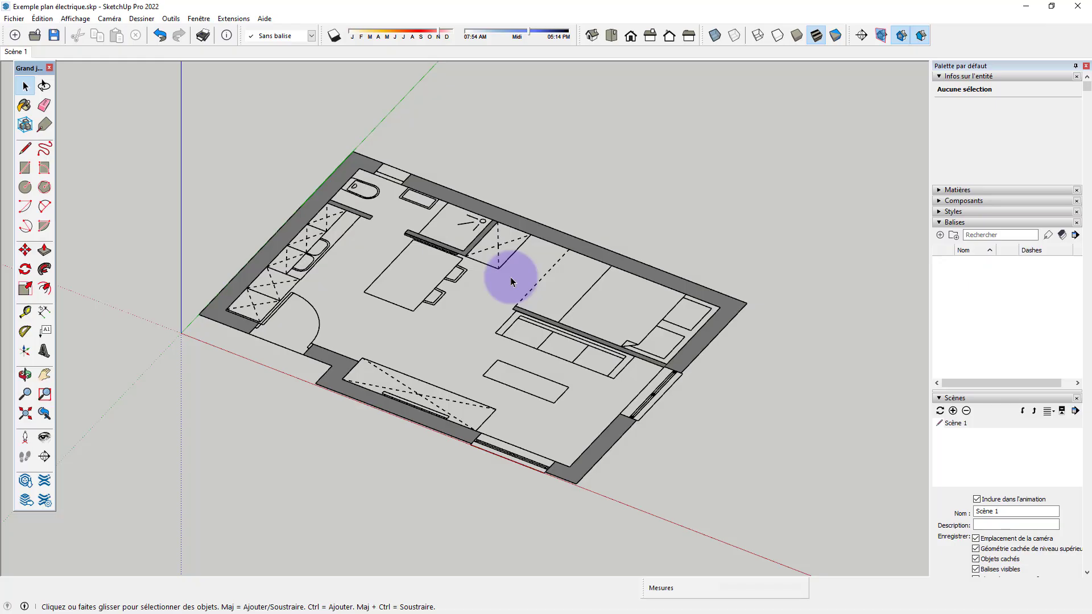
Step: Send the floor plan model Exemple plan électrique.skp from SketchUp to LayOut
mouse_move(510, 277)
middle_mouse_down()
mouse_move(532, 269)
mouse_move(520, 317)
mouse_move(632, 387)
middle_mouse_up()
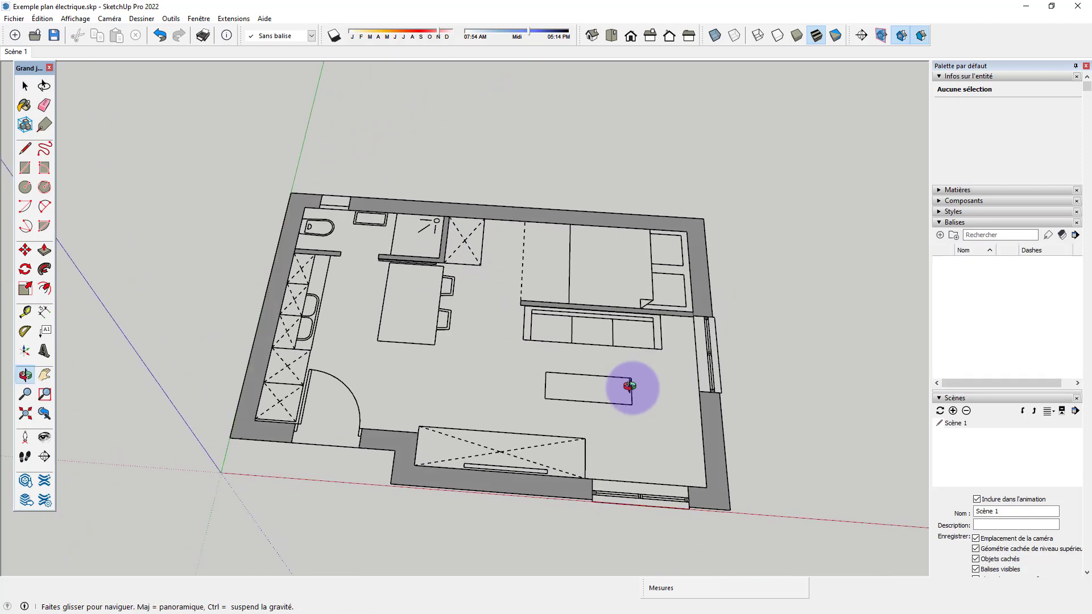
left_click(627, 348)
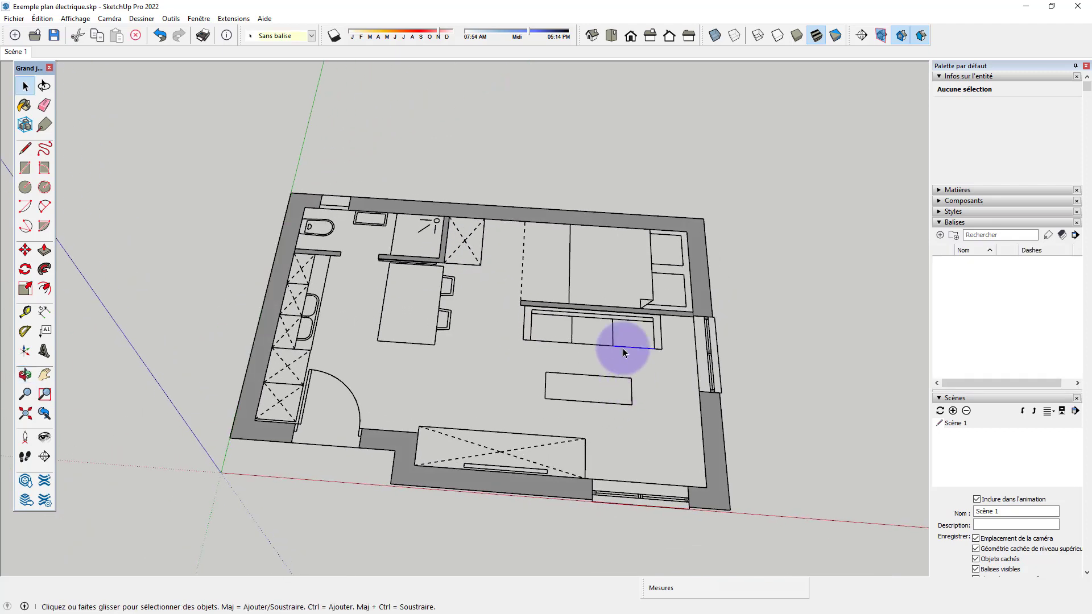
left_click(538, 384)
mouse_move(538, 384)
middle_mouse_down()
mouse_move(523, 356)
mouse_move(556, 370)
mouse_move(545, 384)
middle_mouse_up()
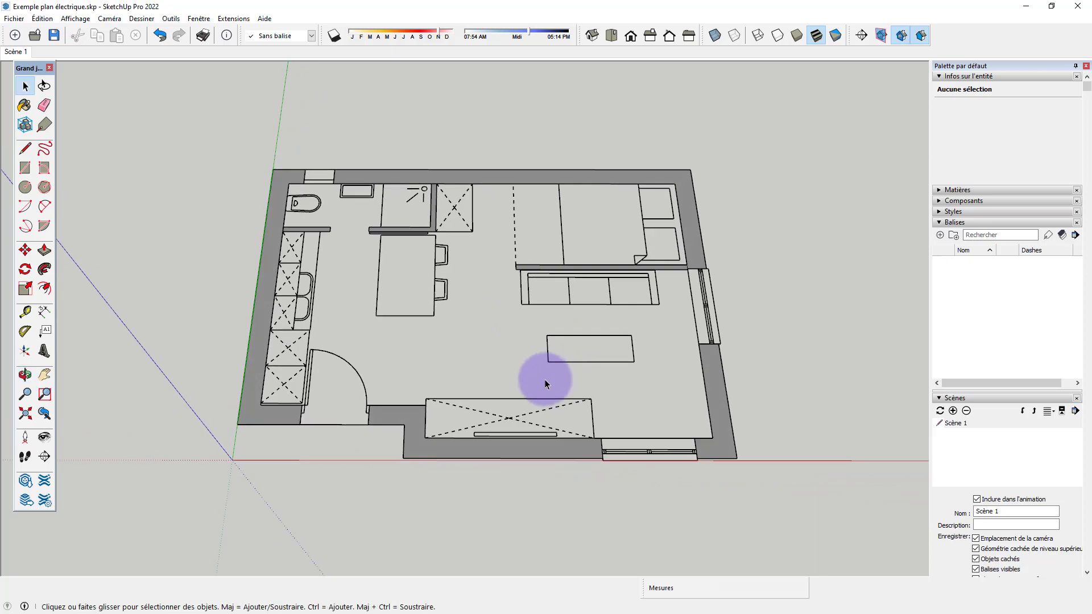
middle_click_drag(684, 378, 662, 334)
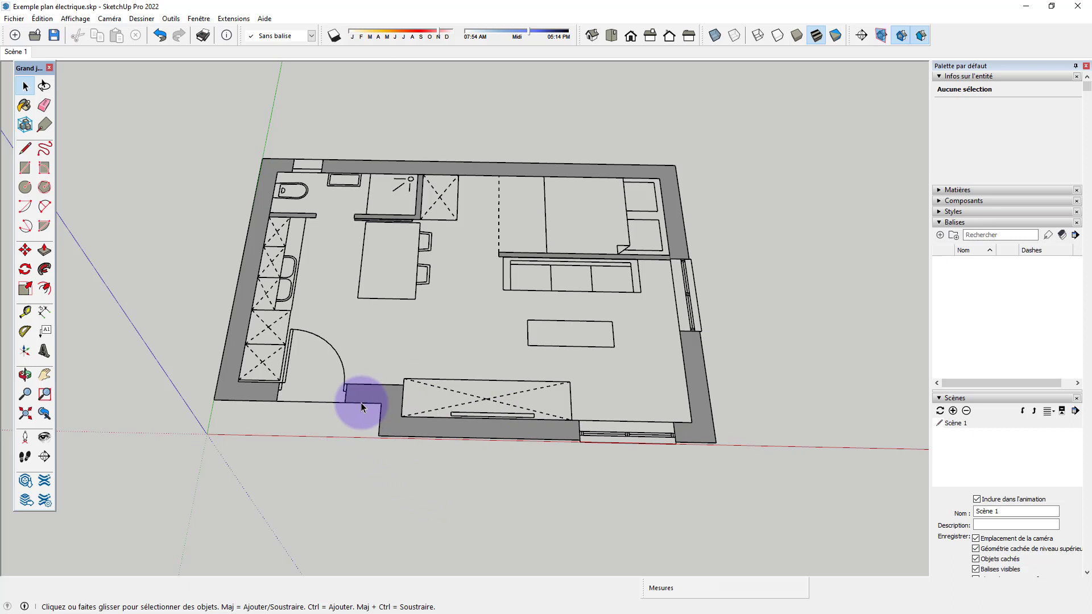
left_click(14, 19)
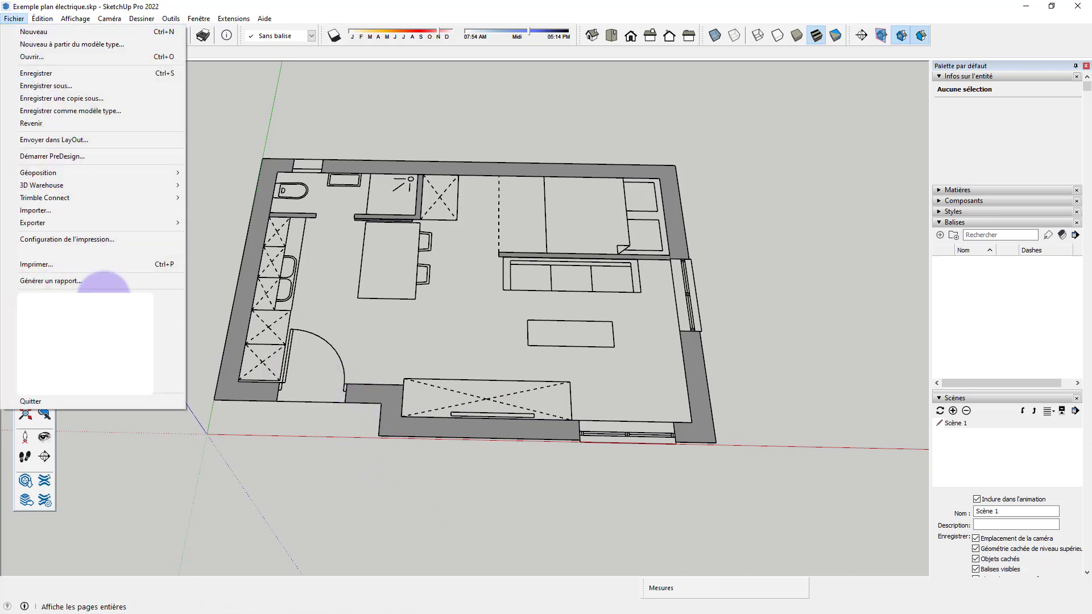
left_click(91, 140)
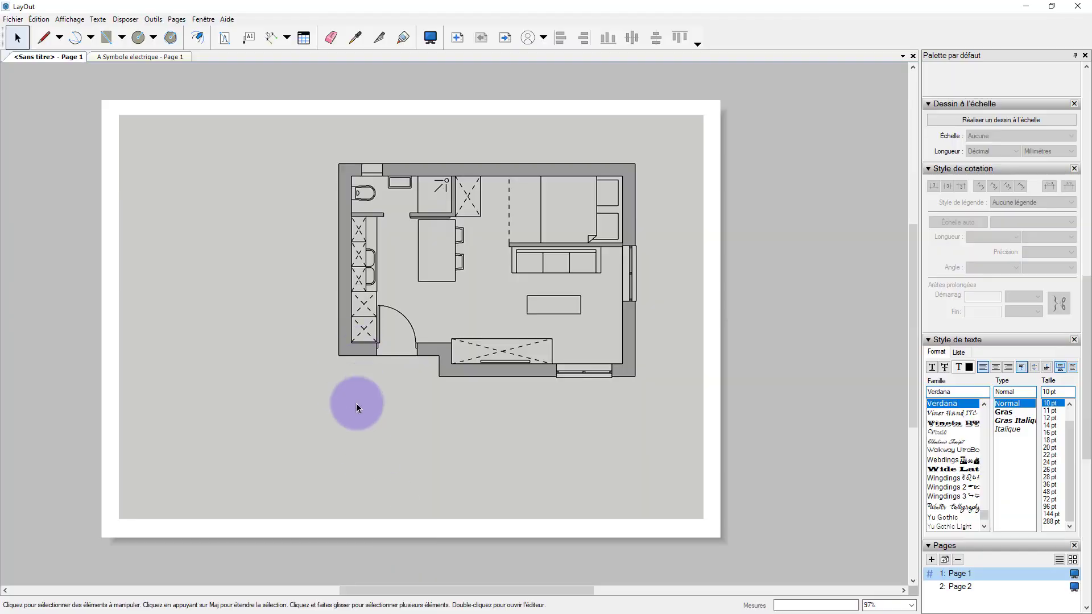
Step: Check the standard view and scale settings of the floor plan viewport
left_click(356, 403)
right_click(351, 387)
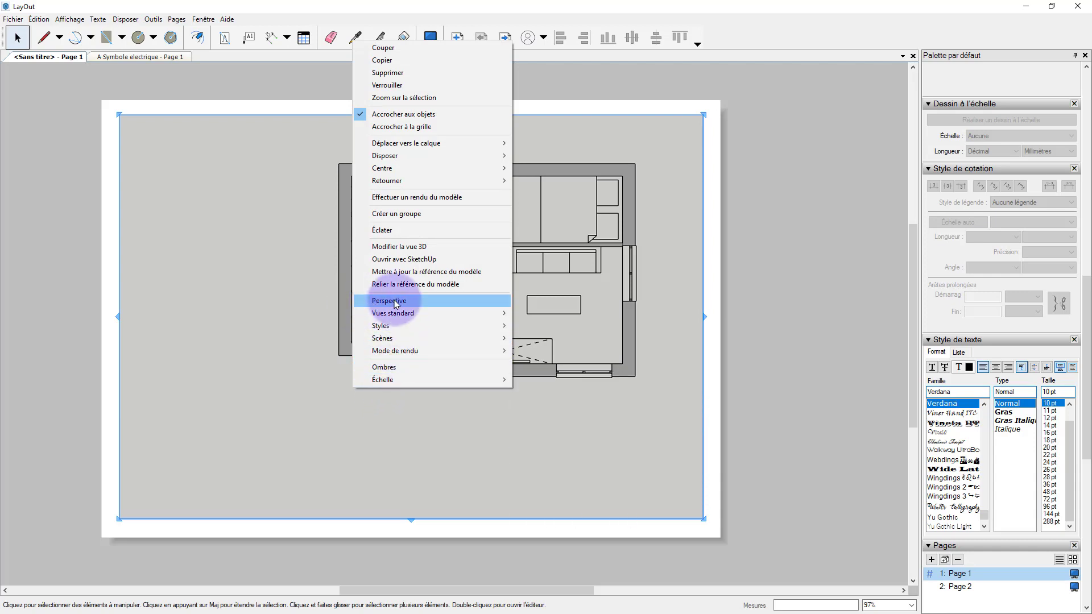
mouse_move(397, 317)
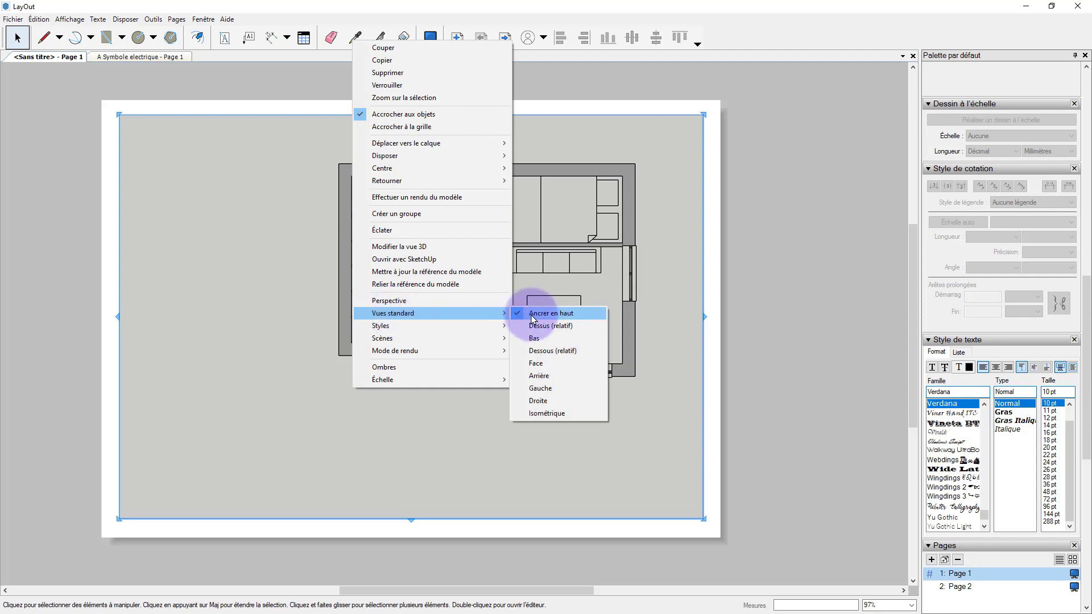
mouse_move(479, 380)
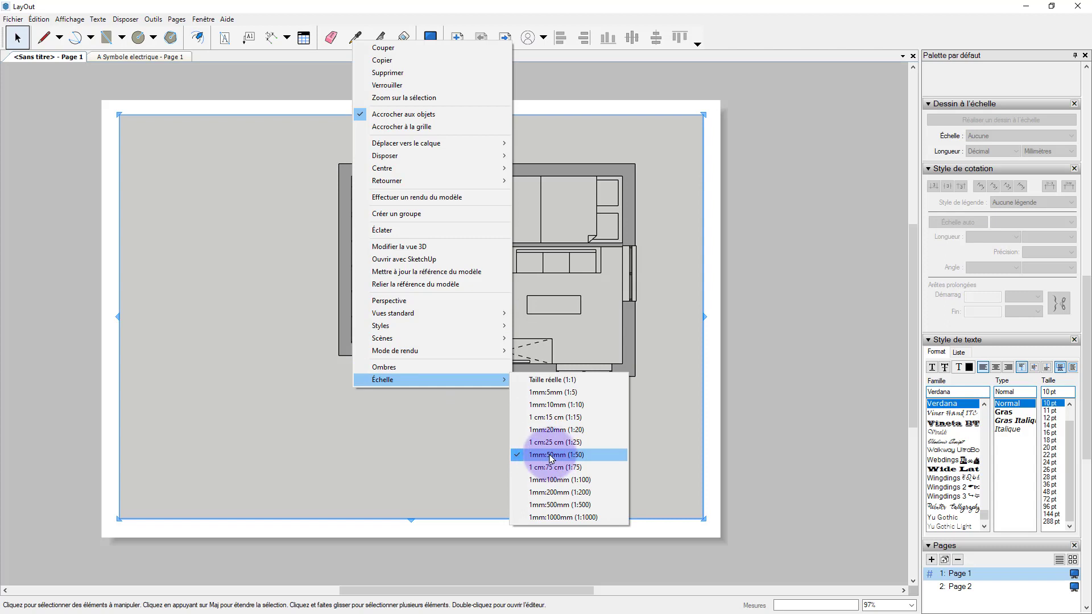
left_click(415, 452)
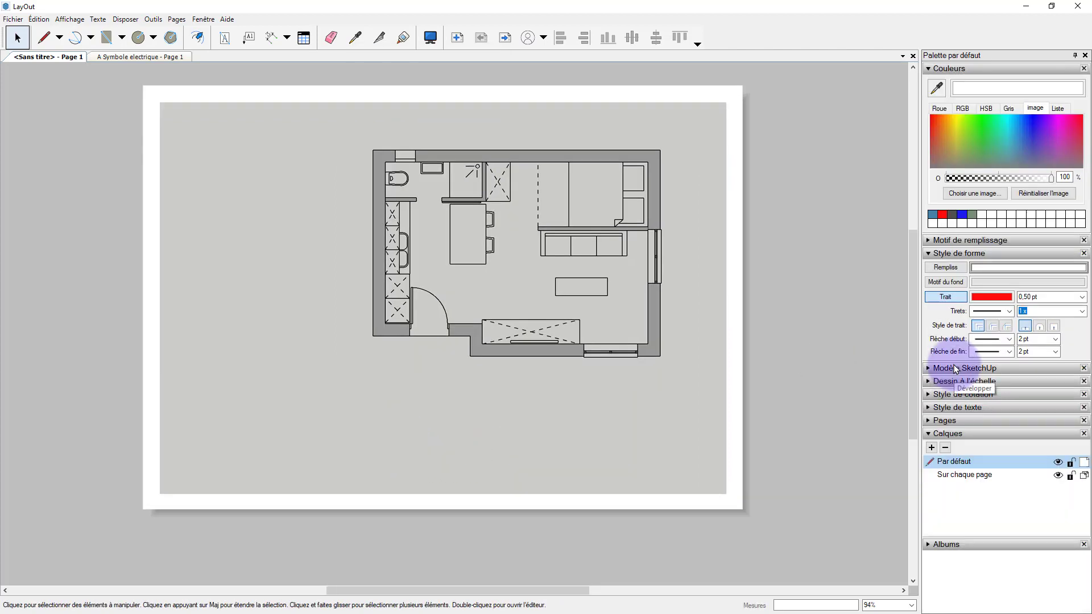
Step: Open the A Symbole electrique album for use in the floor plan document
left_click(929, 546)
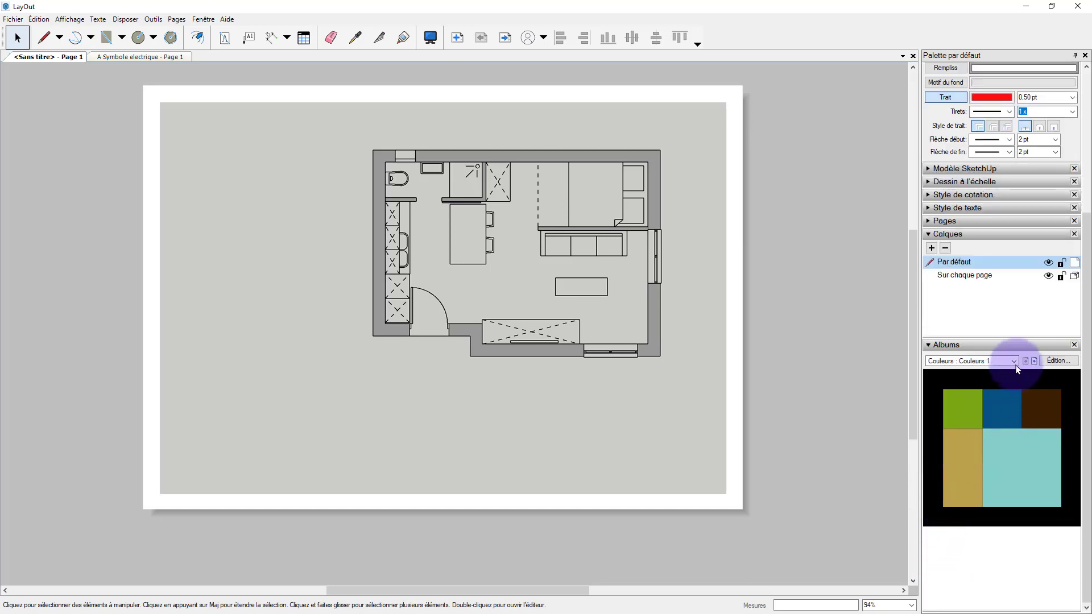
left_click(1015, 362)
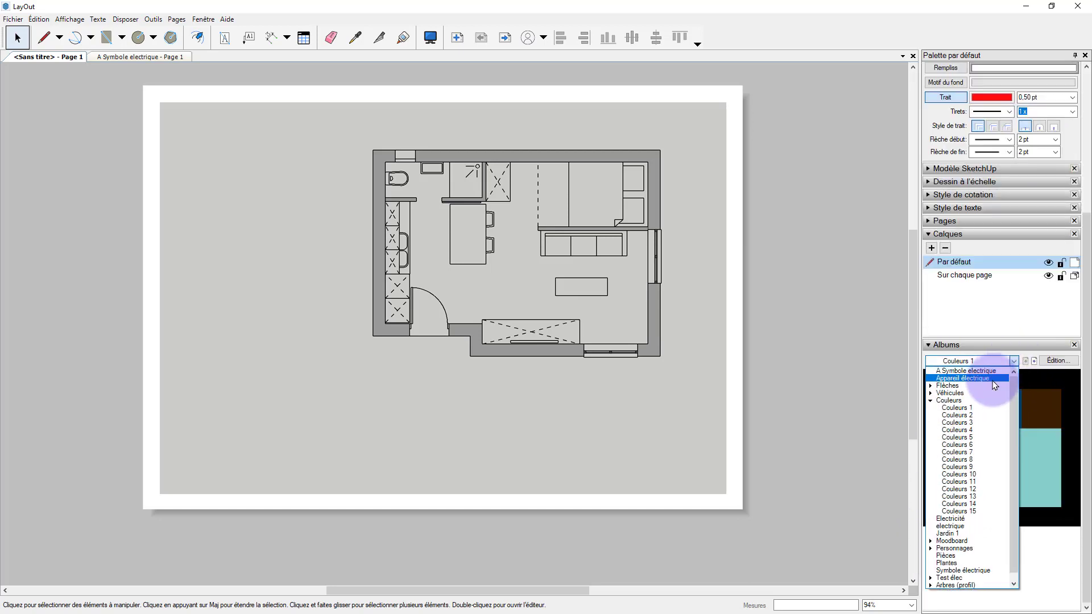
left_click(941, 372)
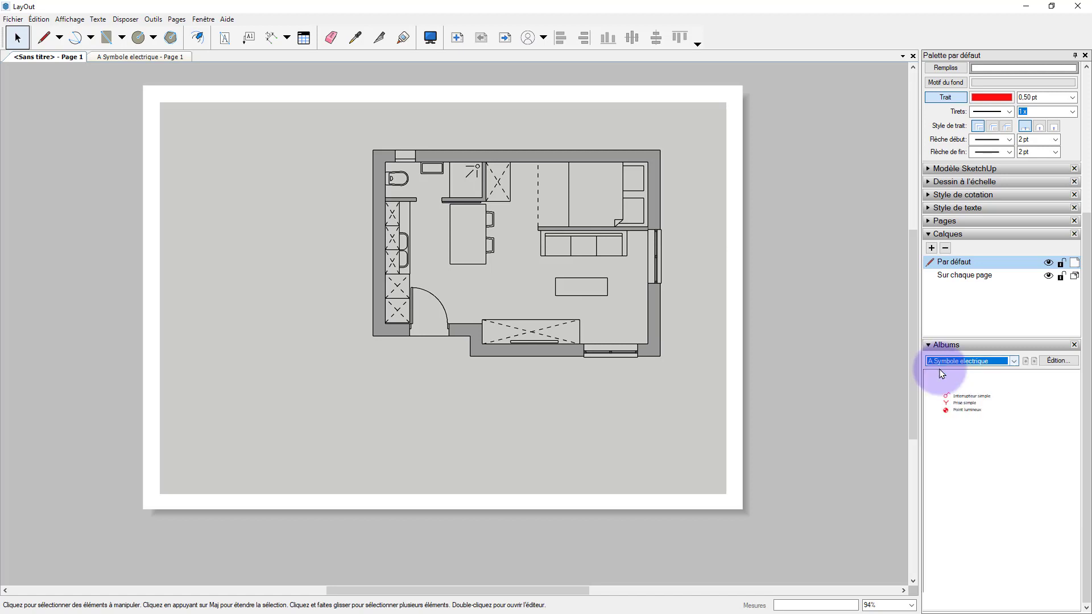
Step: Place an Interrupteur simple symbol beside the entrance door and a Point lumineux symbol in the empty area below the plan
left_click_drag(947, 399, 683, 377)
left_click_drag(554, 361, 461, 320)
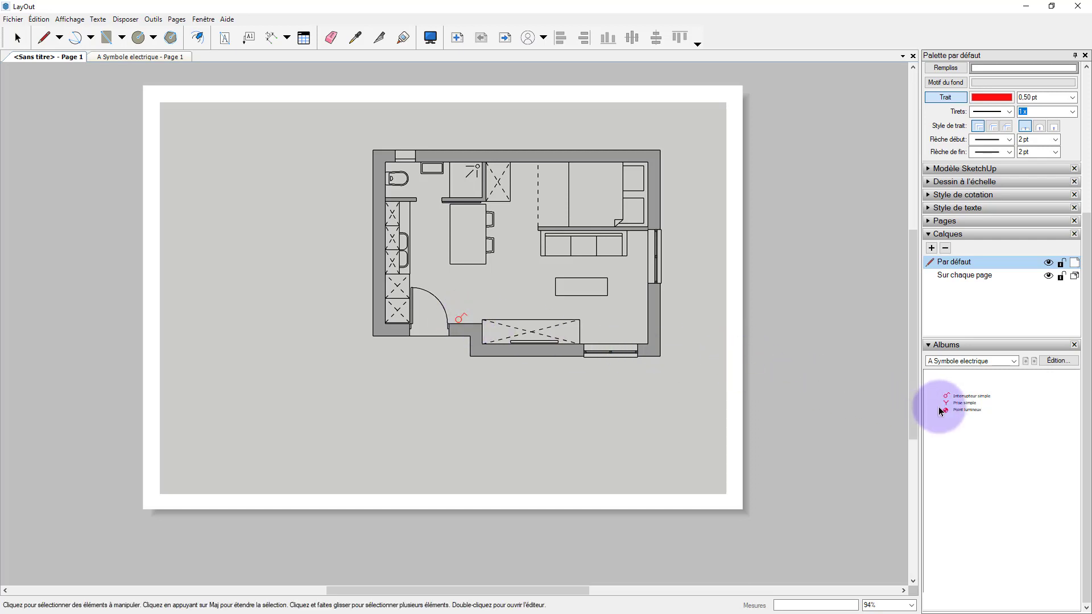
left_click_drag(948, 408, 415, 357)
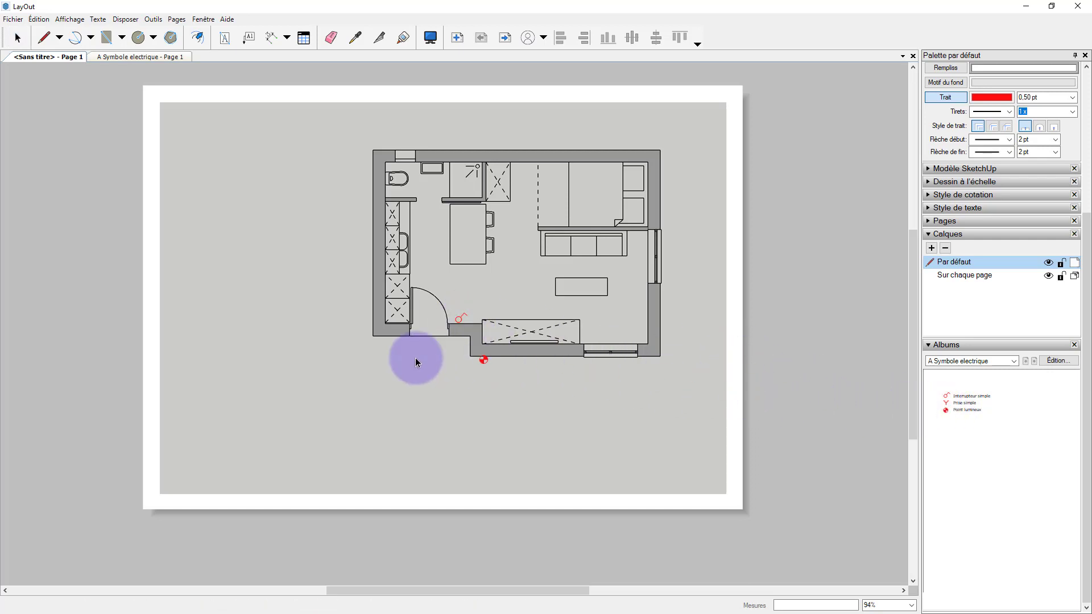
left_click(201, 402)
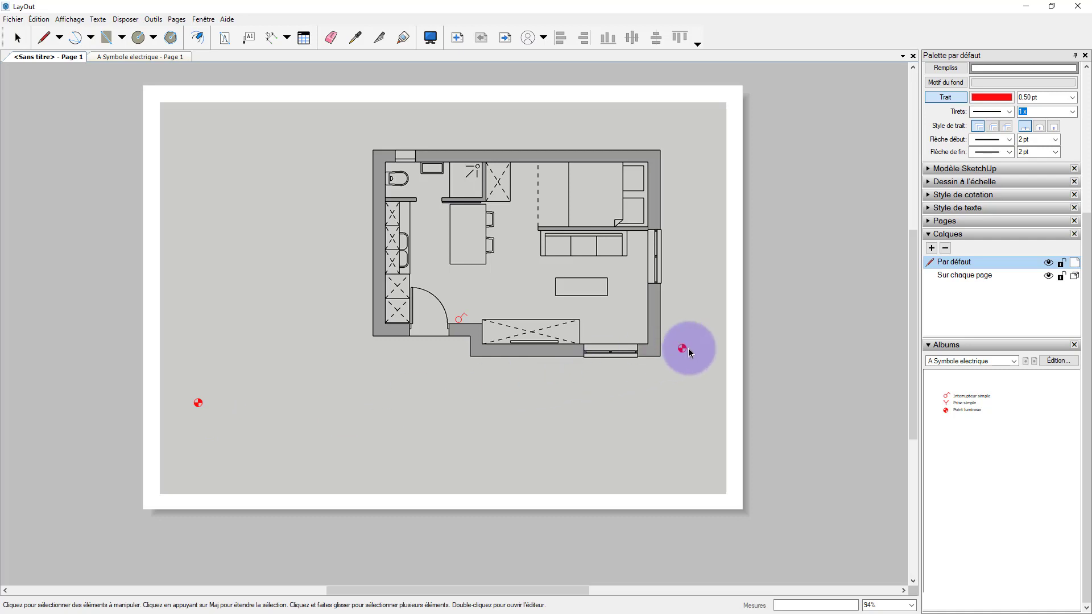
key("Escape")
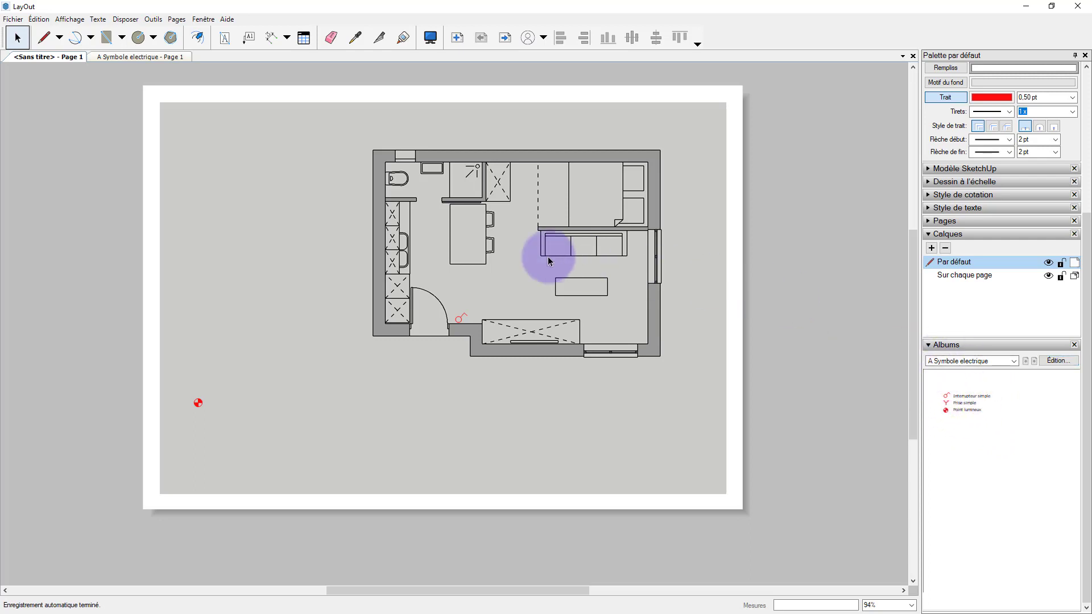
Step: Go to the A Symbole electrique document and copy the Point lumineux symbol directly below the original
left_click(163, 59)
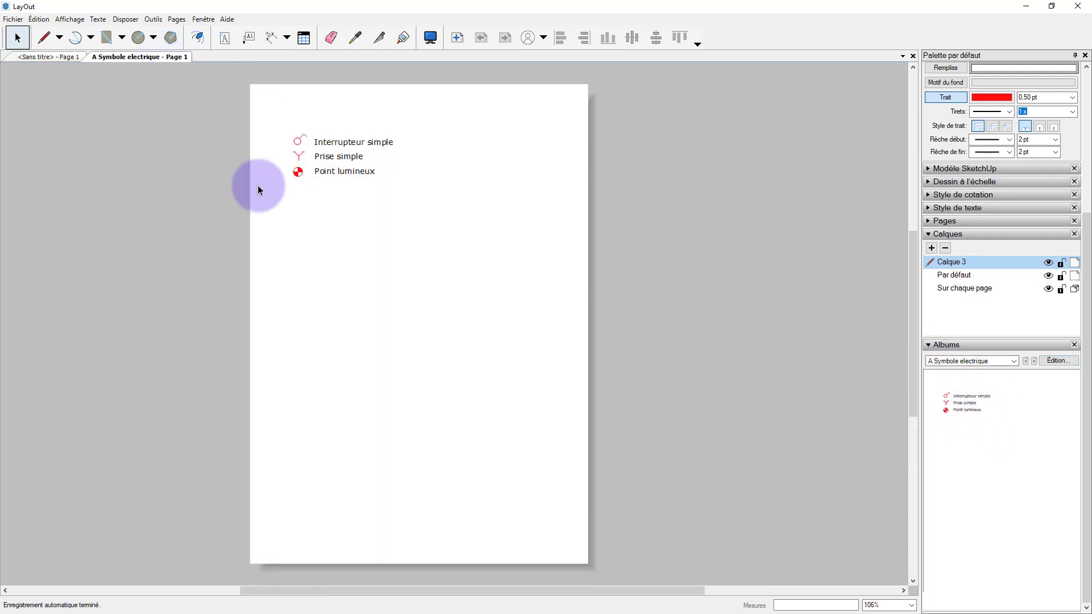
left_click(299, 174)
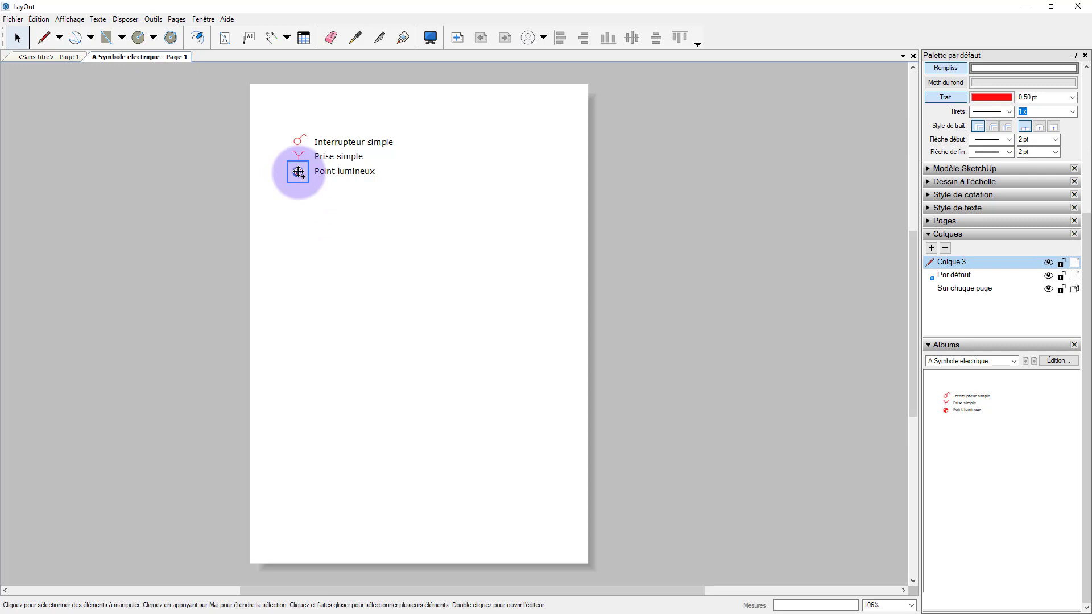
left_click_drag(298, 171, 292, 199)
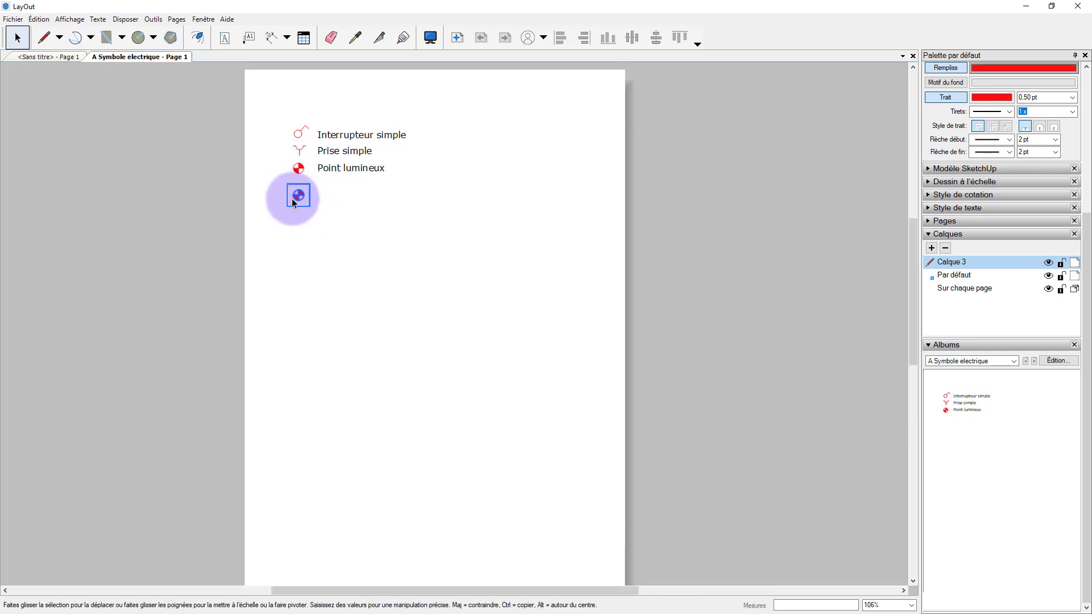
Step: Draw a horizontal and a vertical line through the copied symbol's centre, extending beyond its circle, and save the symbol document
scroll(292, 199, "up", 6)
key("l")
left_click(280, 191)
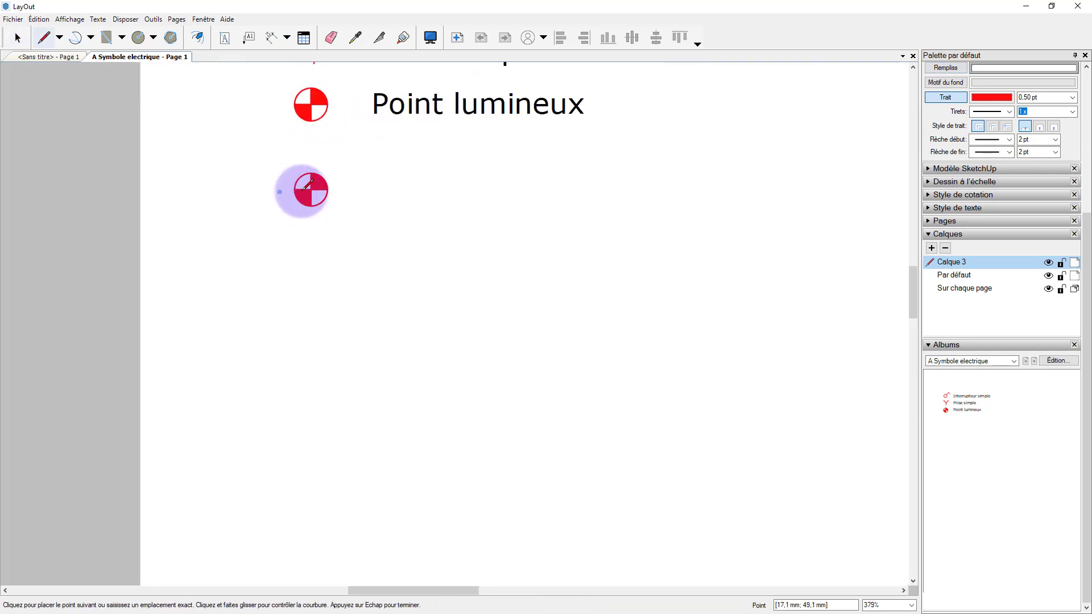
key("Escape")
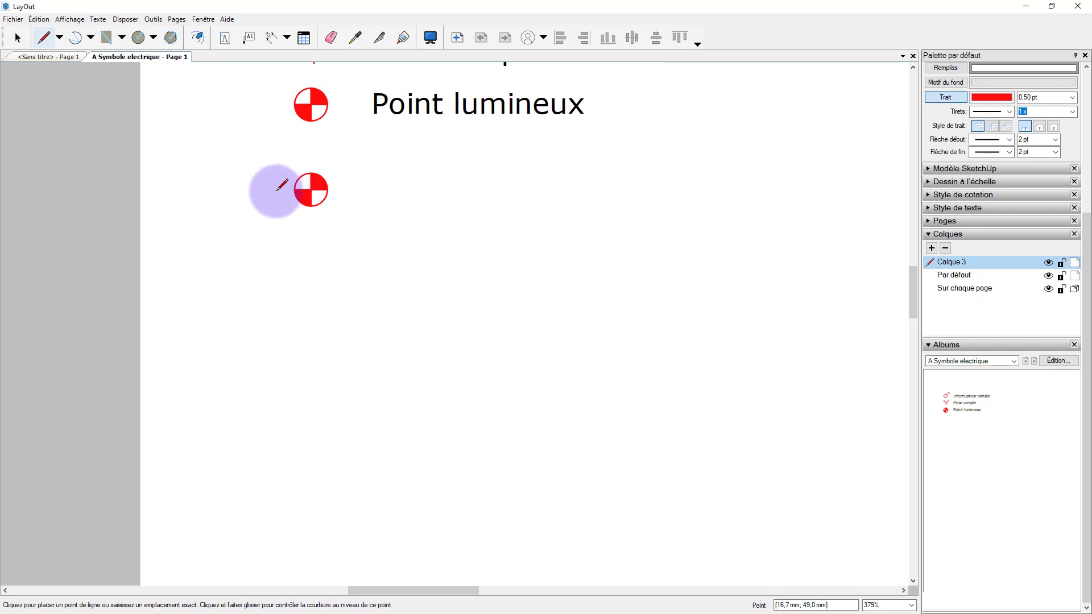
left_click(310, 190)
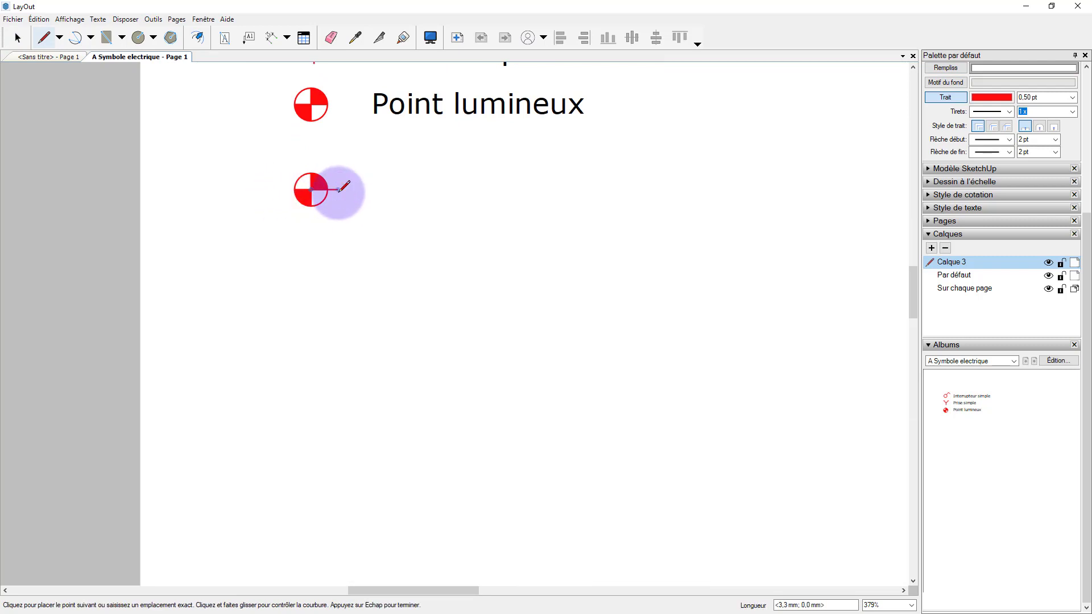
left_click(339, 191)
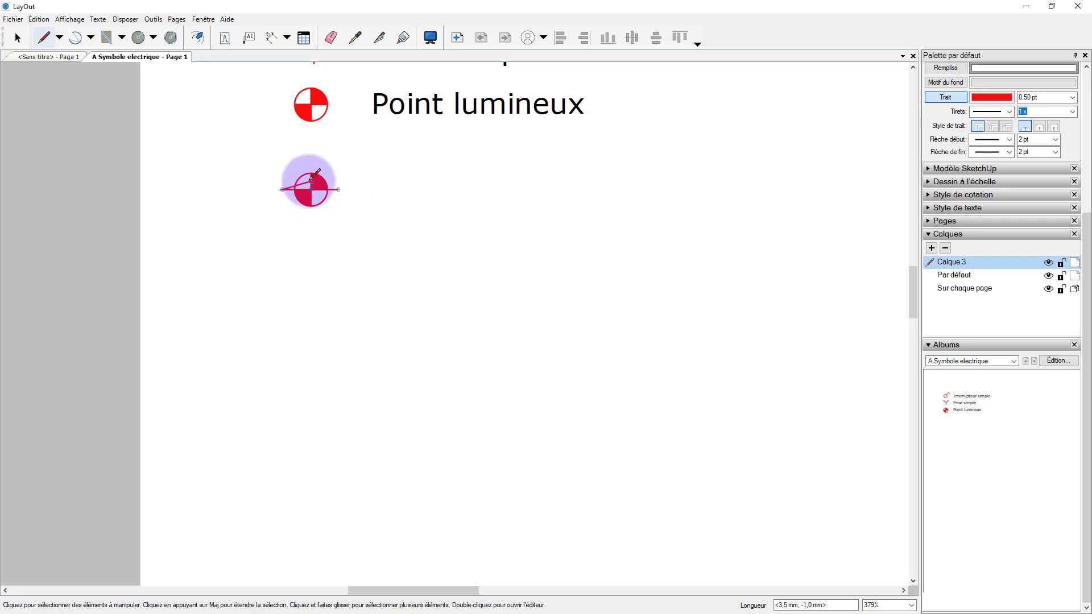
left_click(311, 190)
key("ctrl+s")
left_click(310, 219)
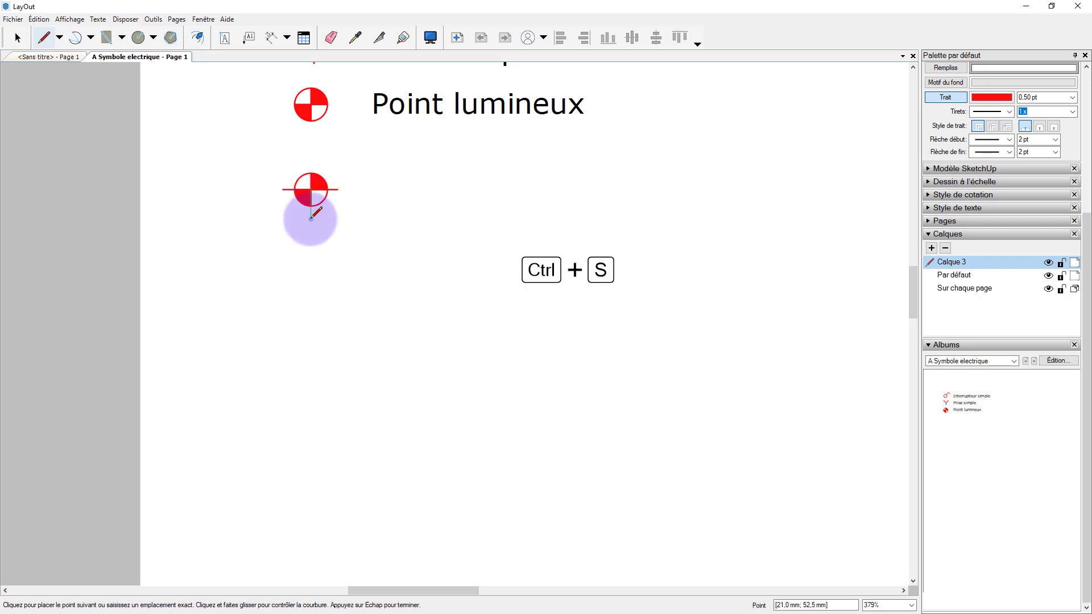
left_click(310, 164)
key("space")
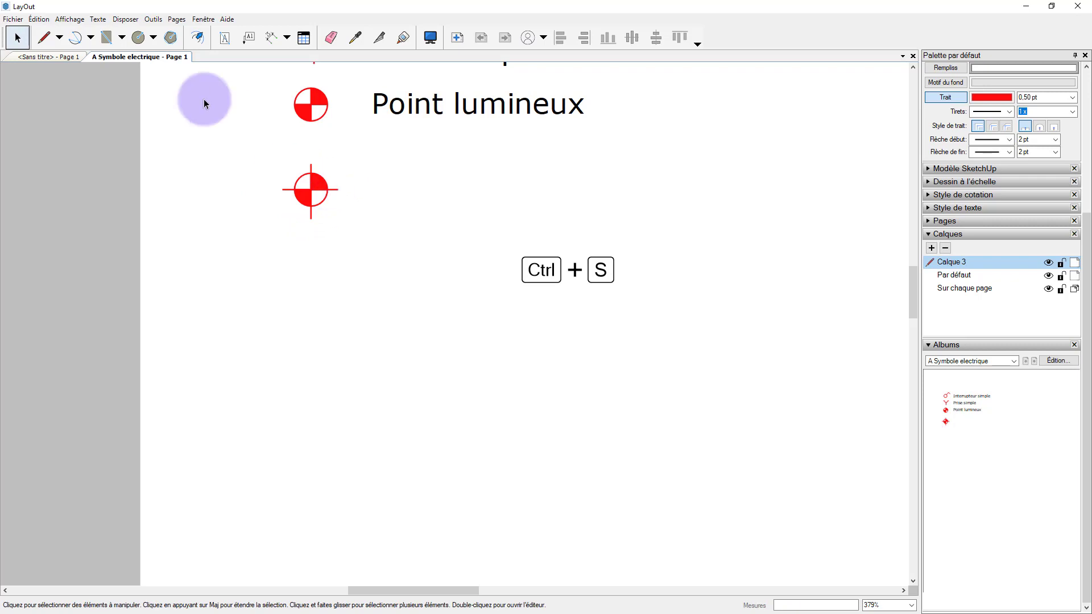
Step: Return to the floor plan document and open the Test élec album page Symboles électriques (rouge) 1/50
left_click(49, 56)
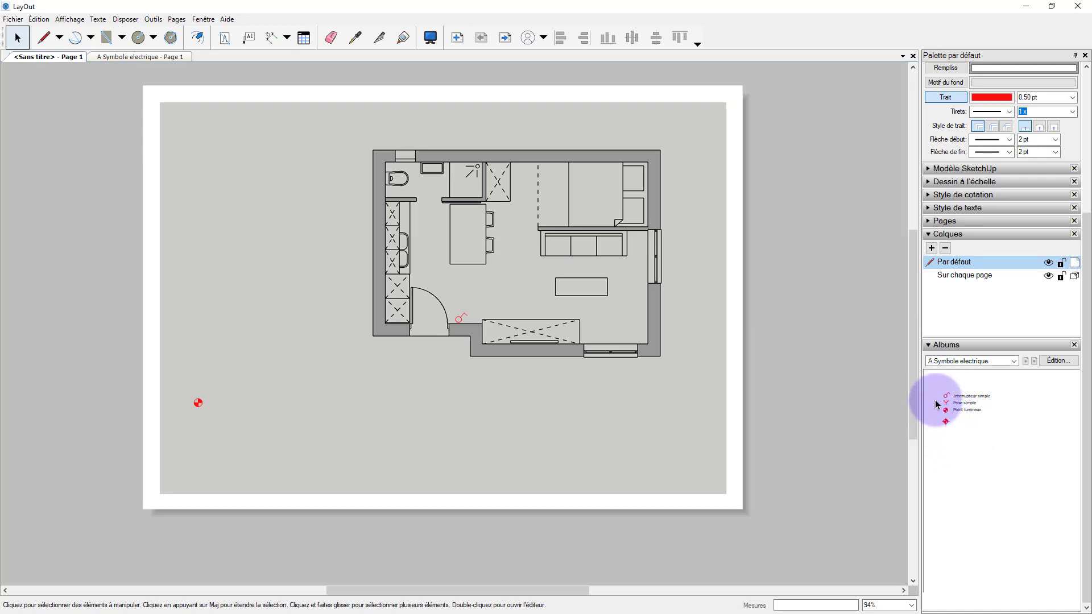
scroll(660, 448, "up", 2)
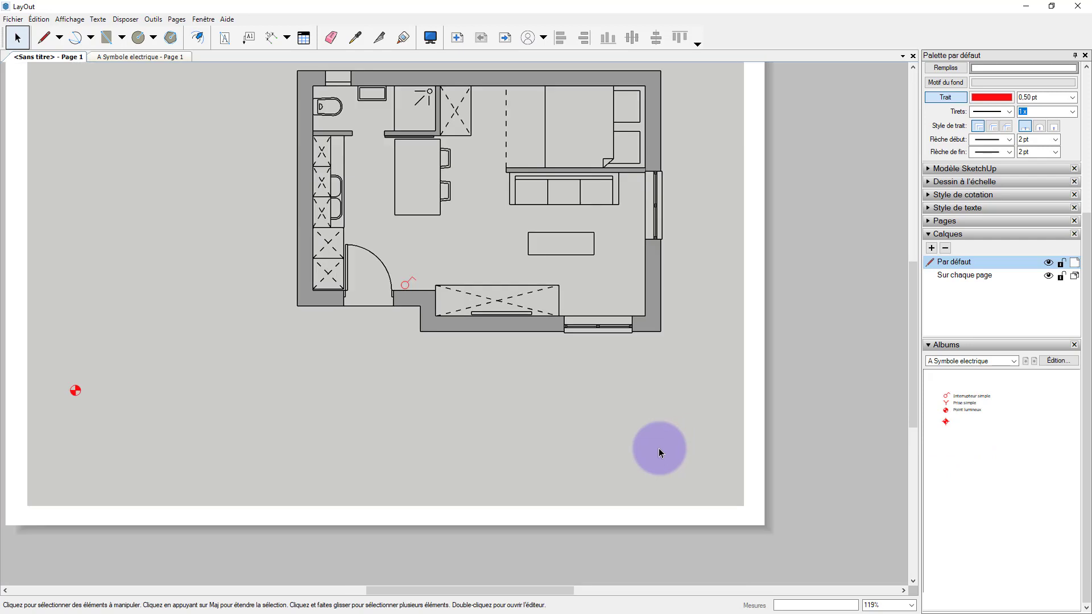
middle_click_drag(665, 410, 704, 461)
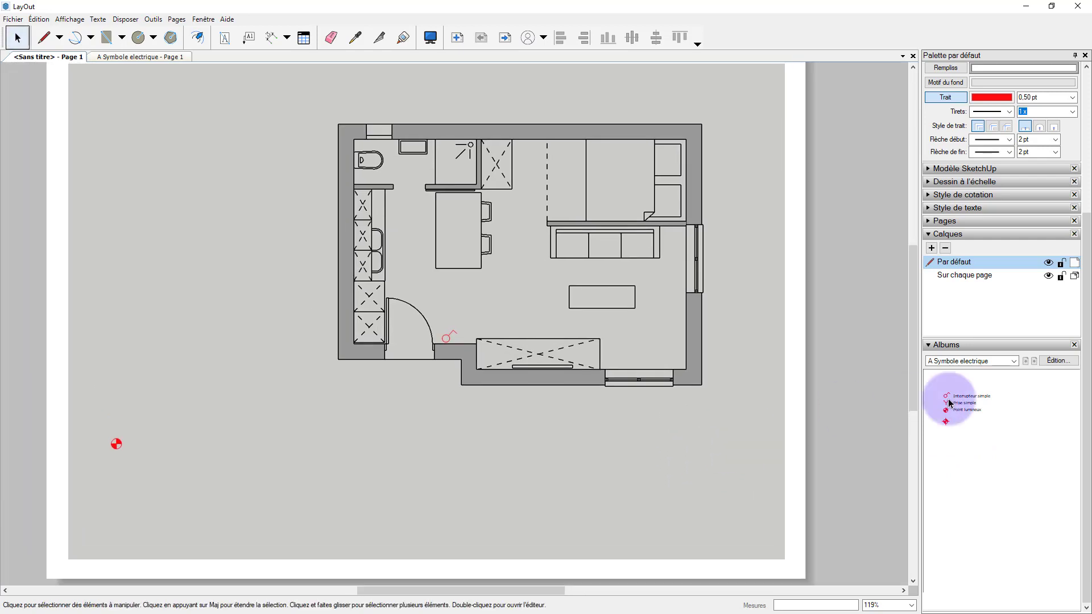
left_click(1014, 360)
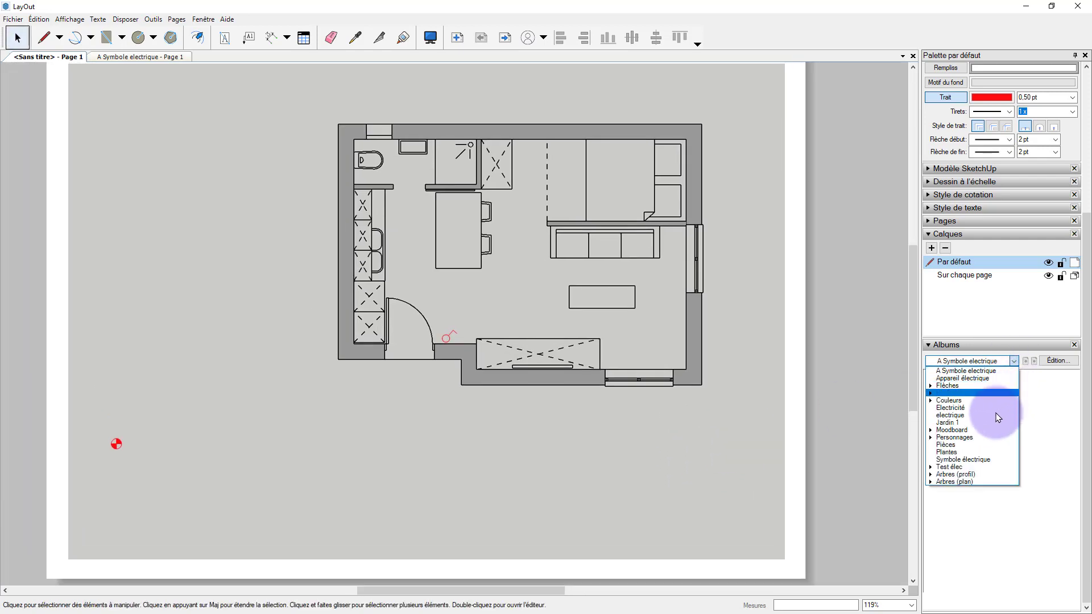
left_click(989, 460)
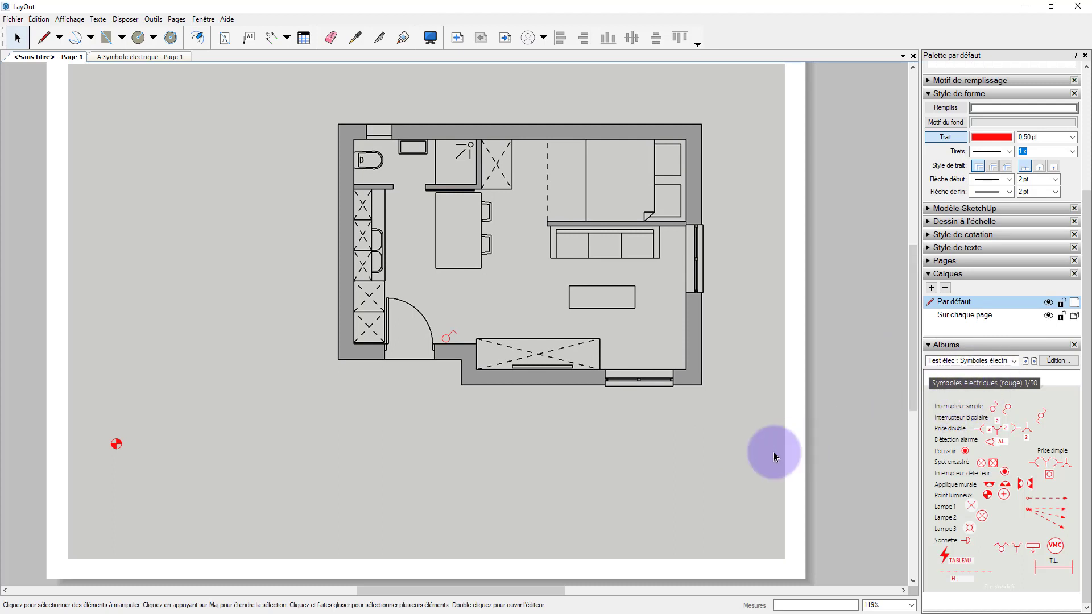
Step: Delete the switch symbol beside the entrance door and the Point lumineux symbol below the floor plan
middle_click_drag(776, 455, 720, 427)
left_click_drag(341, 288, 429, 349)
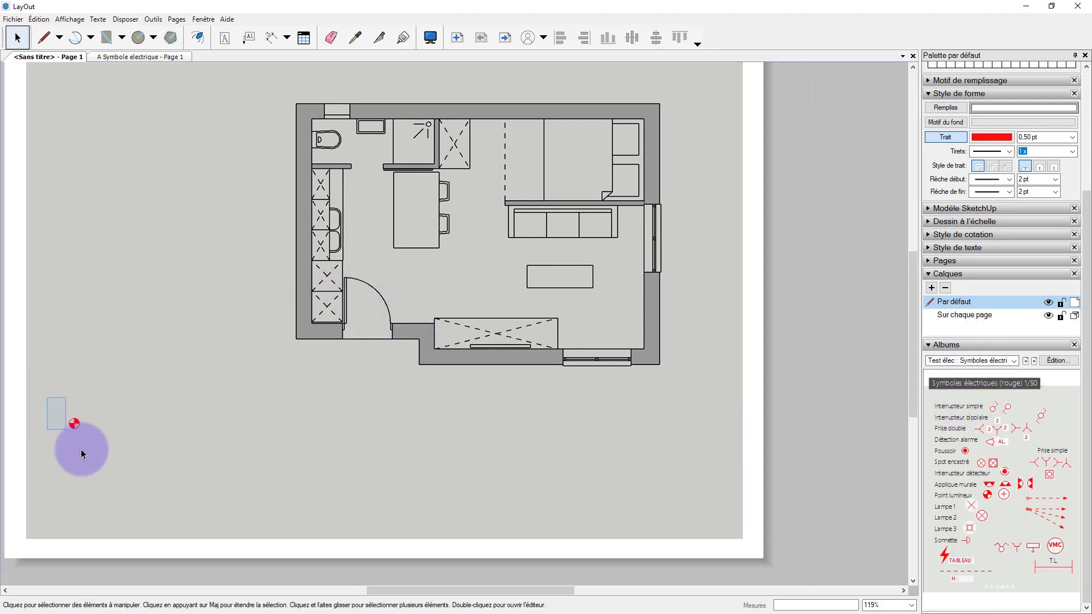
key("Delete")
scroll(339, 442, "down", 1)
middle_click_drag(344, 455, 368, 467)
scroll(374, 427, "up", 1)
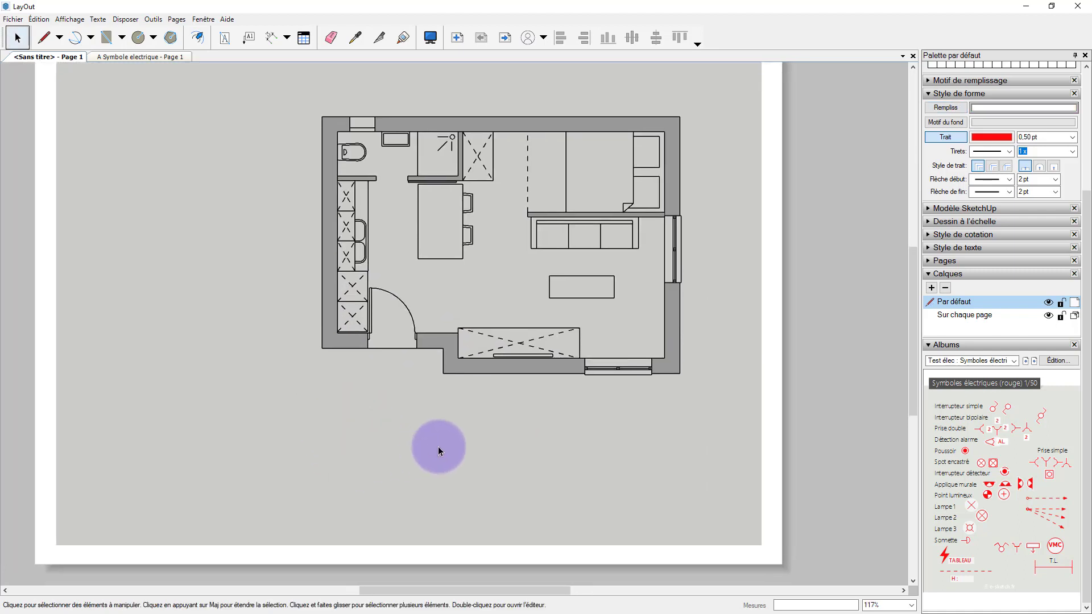
Step: Place two Interrupteur simple symbols side by side on the wall next to the entrance door
left_click(992, 409)
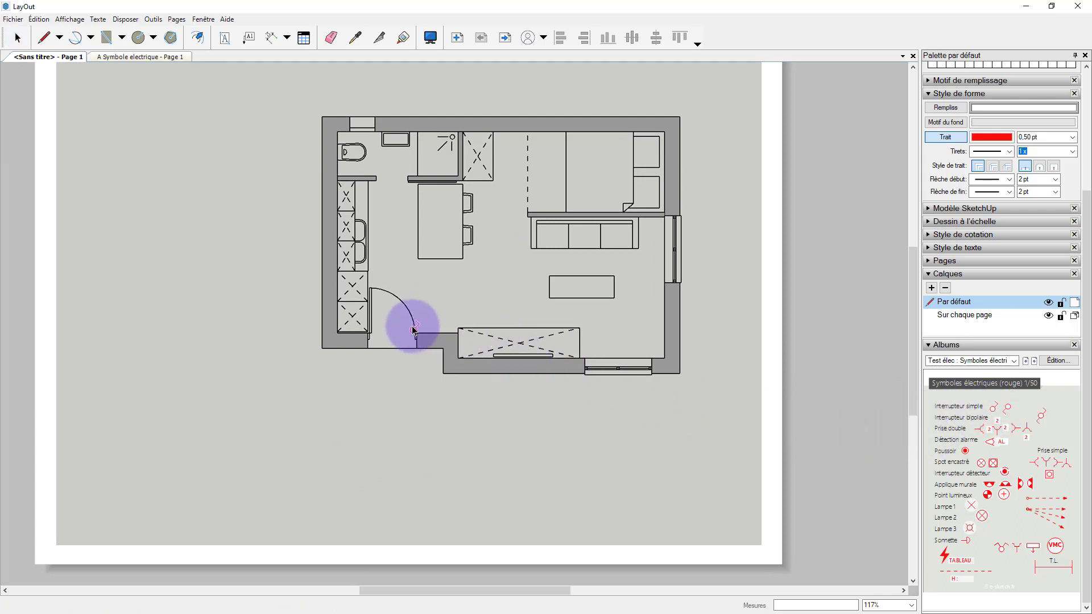
scroll(415, 327, "up", 2)
left_click(427, 327)
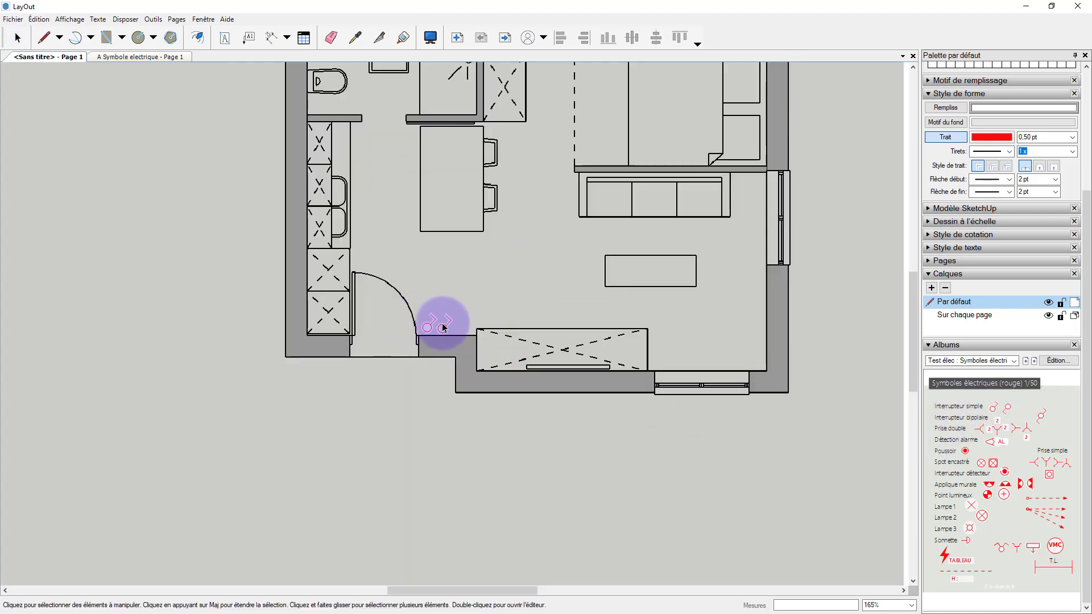
Step: Place the inverted Interrupteur simple symbol below the bathroom wall near its opening and on the upper wall beside the bed
scroll(441, 329, "down", 1)
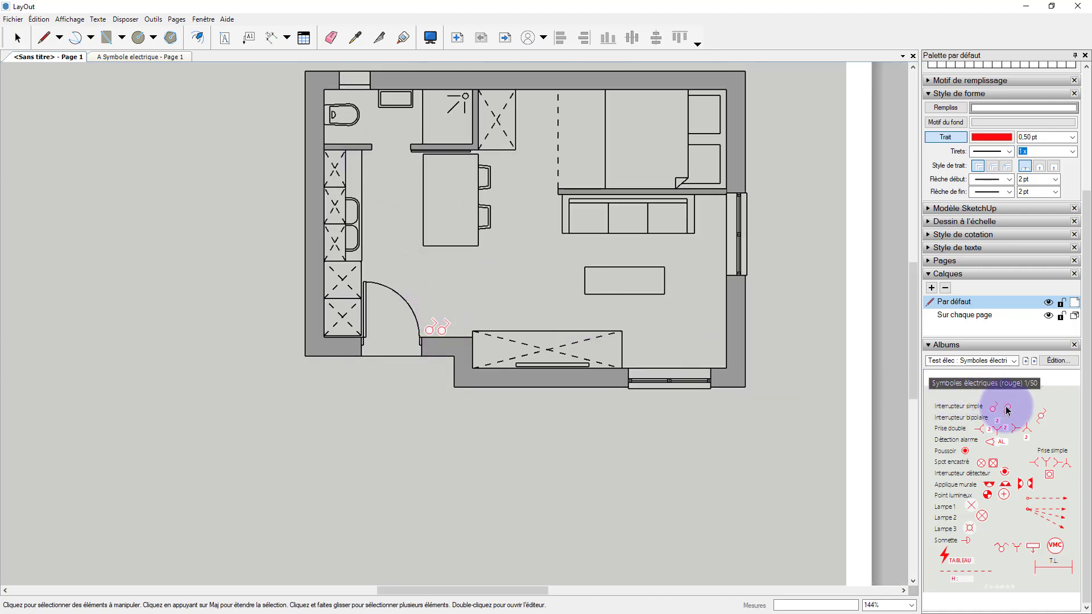
left_click_drag(1007, 410, 370, 163)
scroll(367, 146, "up", 2)
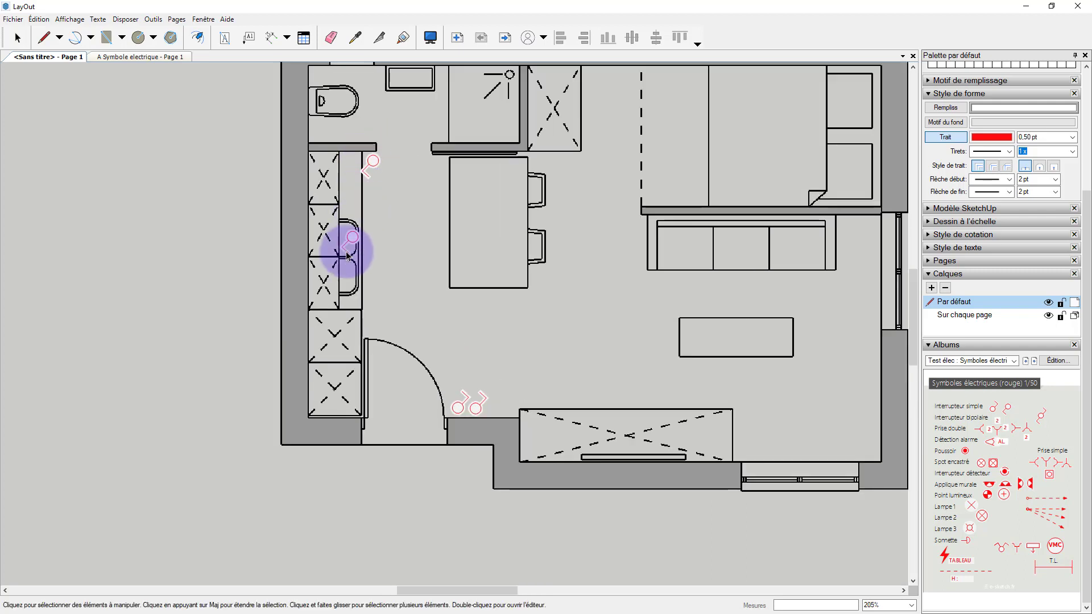
scroll(342, 245, "down", 2)
middle_click_drag(459, 308, 358, 324)
left_click_drag(636, 141, 603, 137)
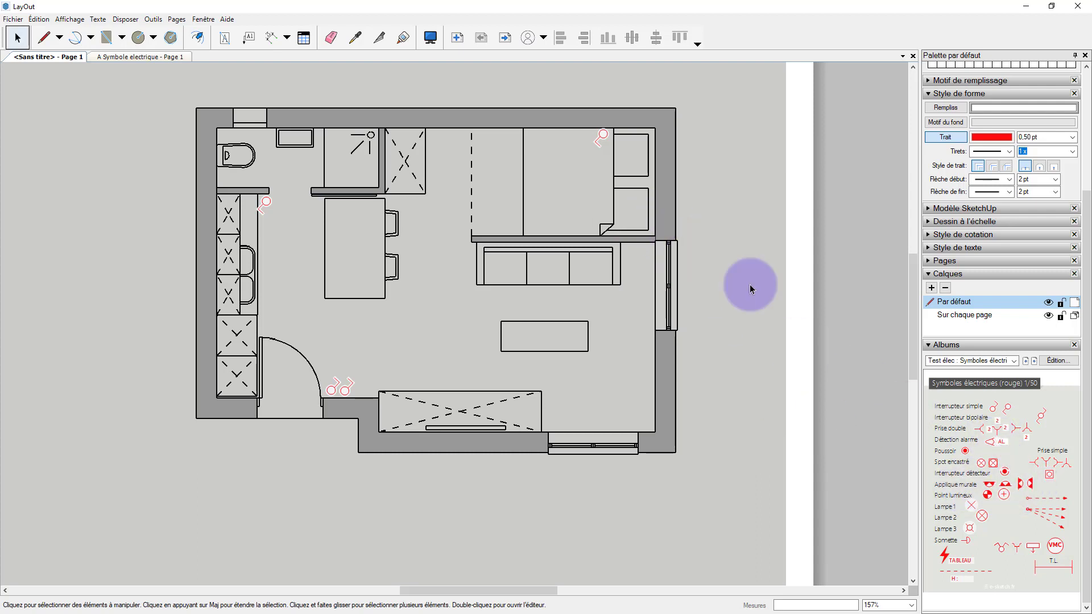
Step: Place two Applique murale symbols on the wall at the head of the bed, one at each pillow
left_click_drag(1033, 487, 657, 223)
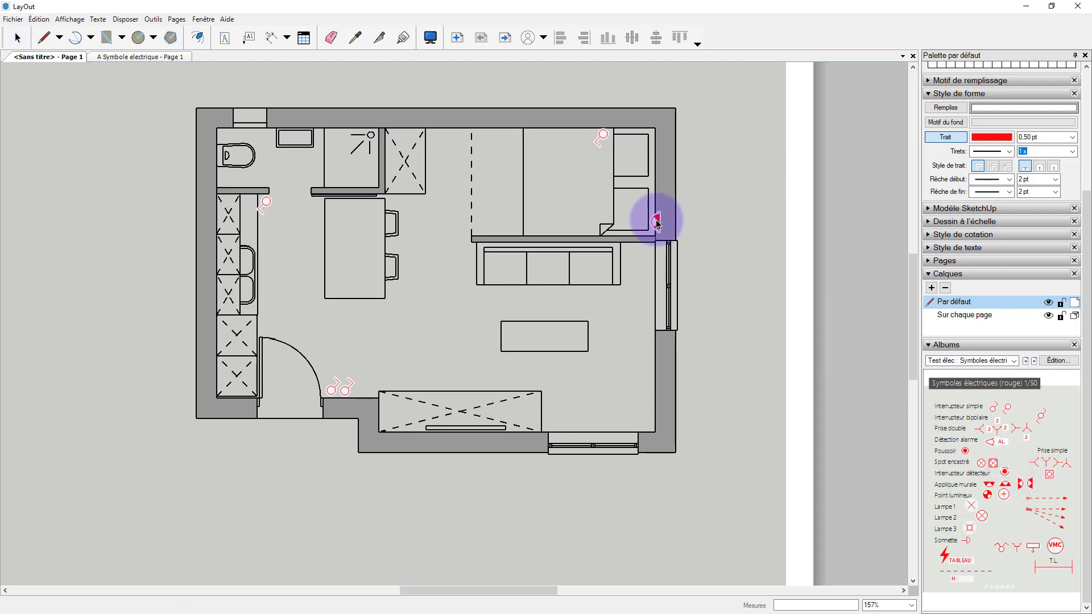
left_click(652, 215)
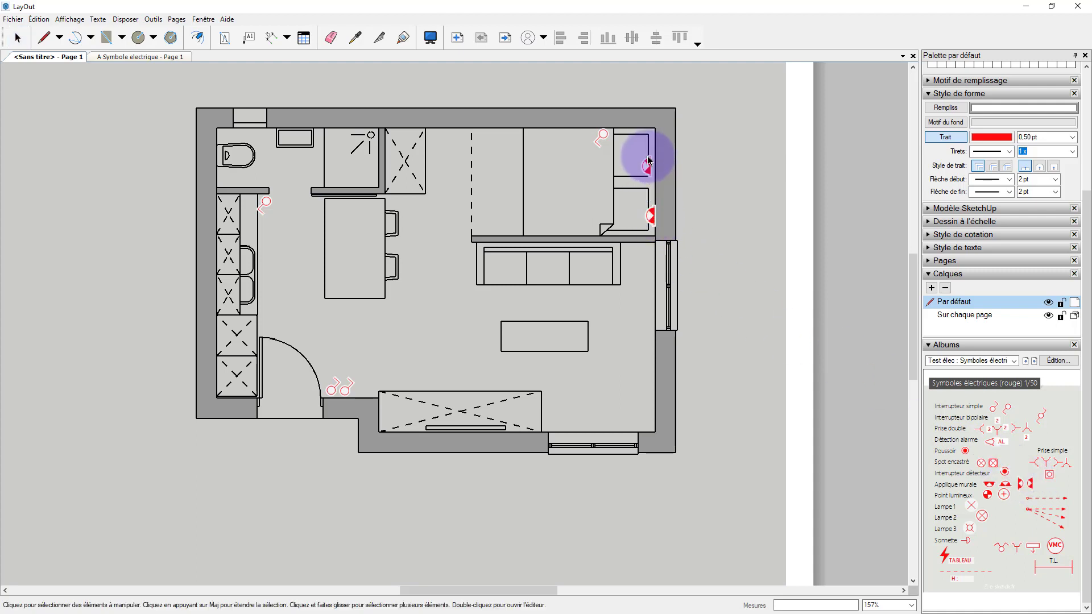
left_click(652, 155)
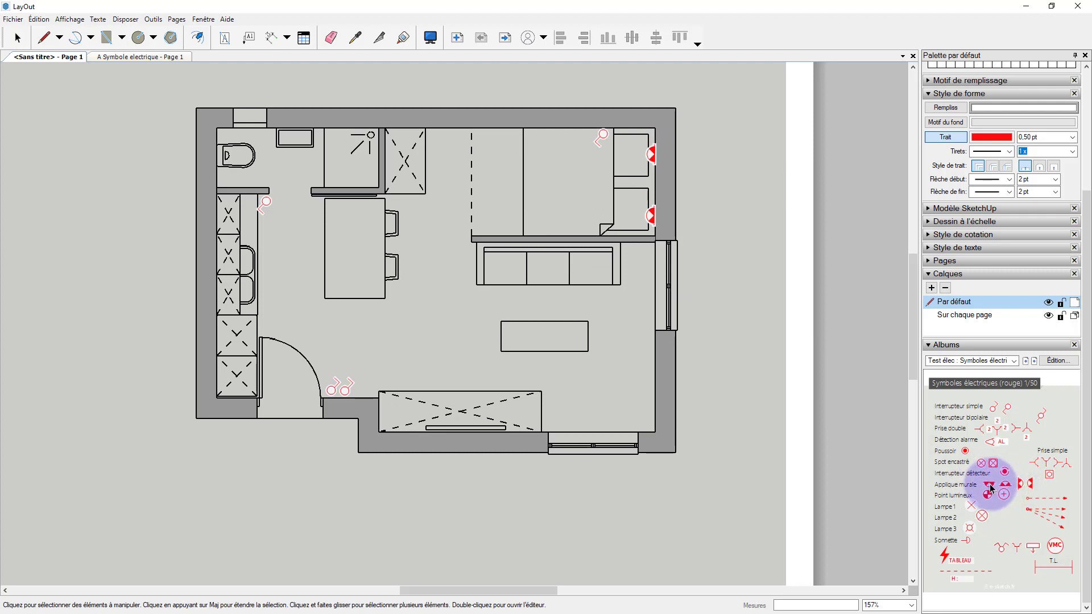
Step: Place an Applique murale symbol on the wall above the bathroom washbasin and a Spot encastré symbol in the middle of the bathroom
left_click_drag(990, 485, 294, 137)
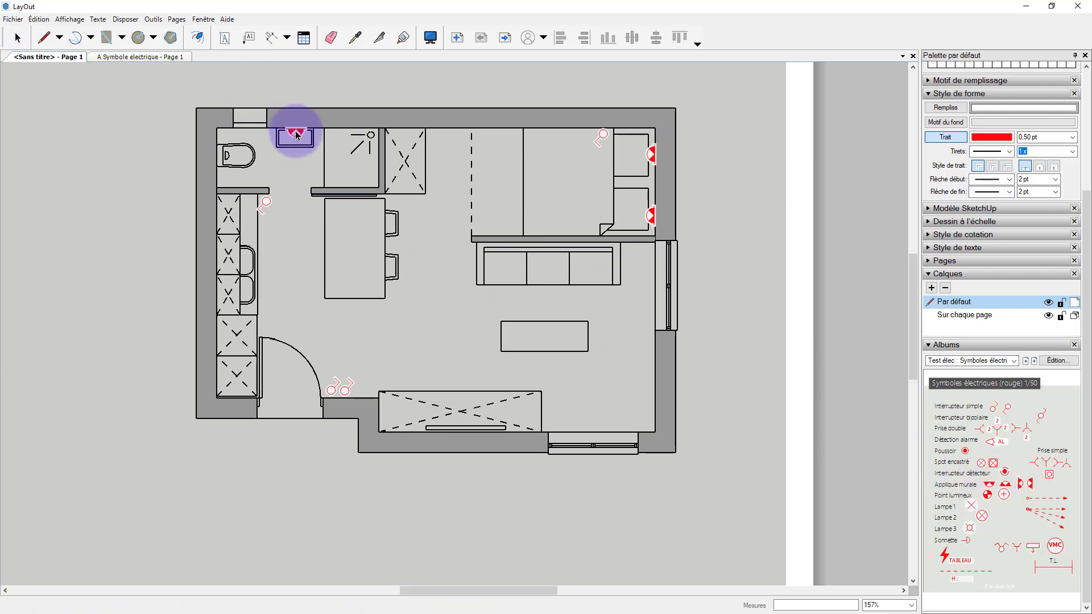
left_click(294, 134)
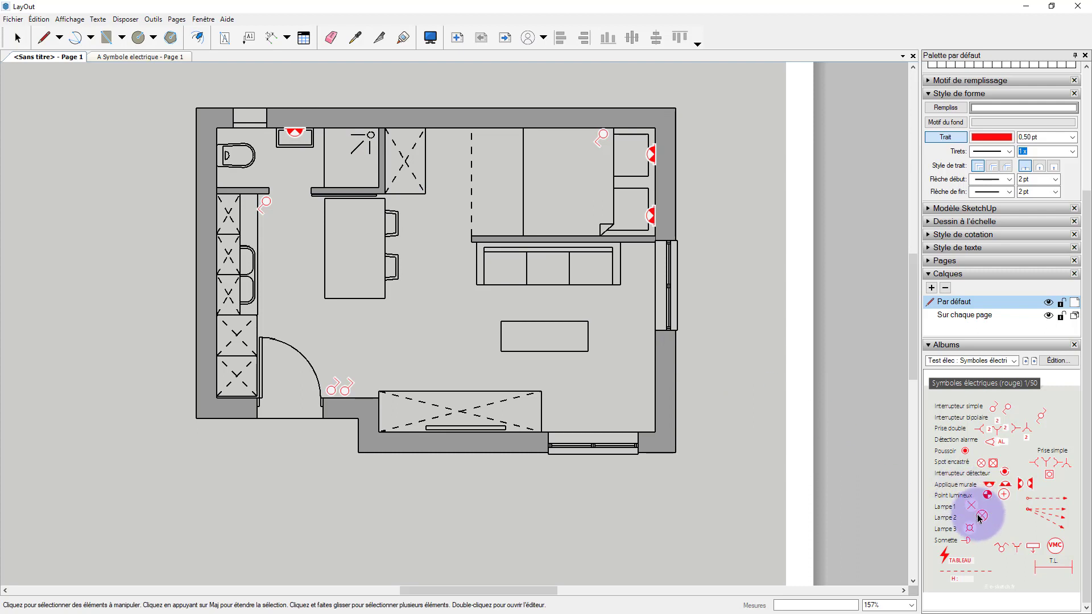
left_click_drag(980, 463, 295, 169)
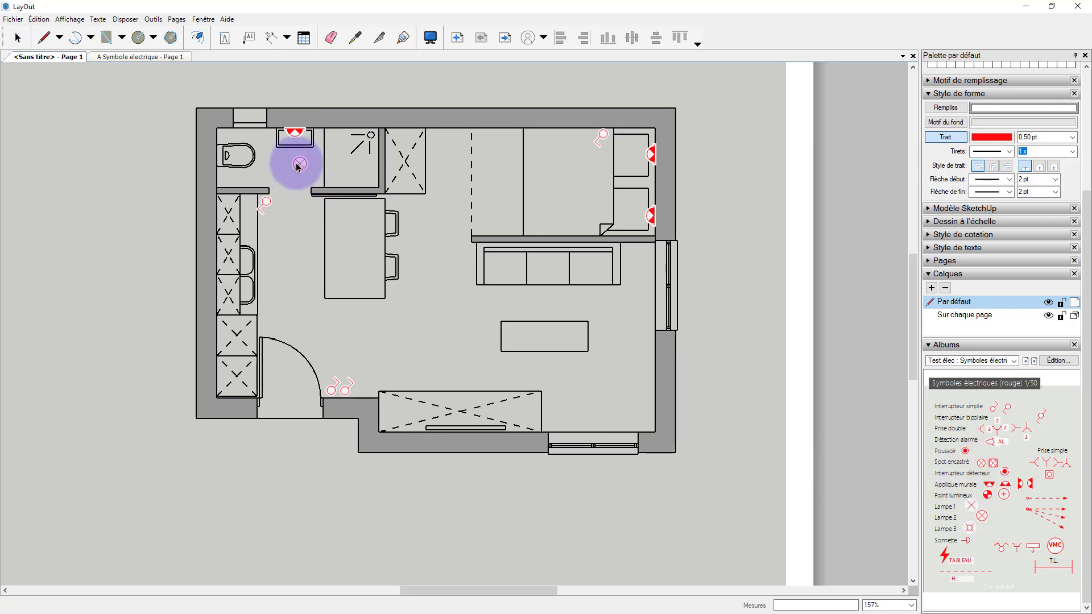
left_click(297, 167)
Step: Place three Spot encastré symbols in a row between the coffee table and the TV cabinet
left_click(450, 371)
left_click(533, 371)
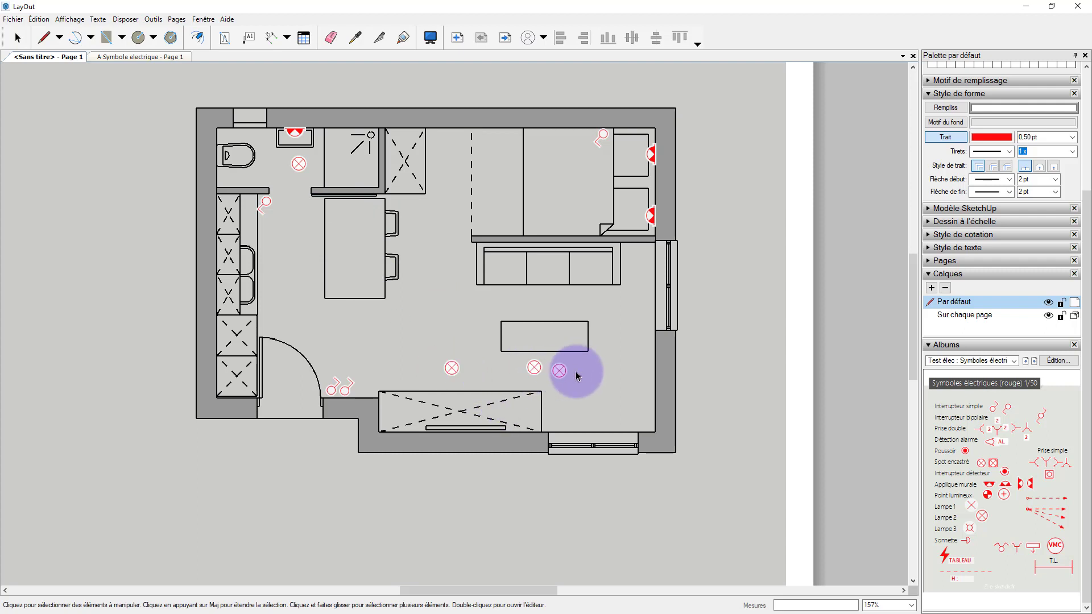
left_click(591, 367)
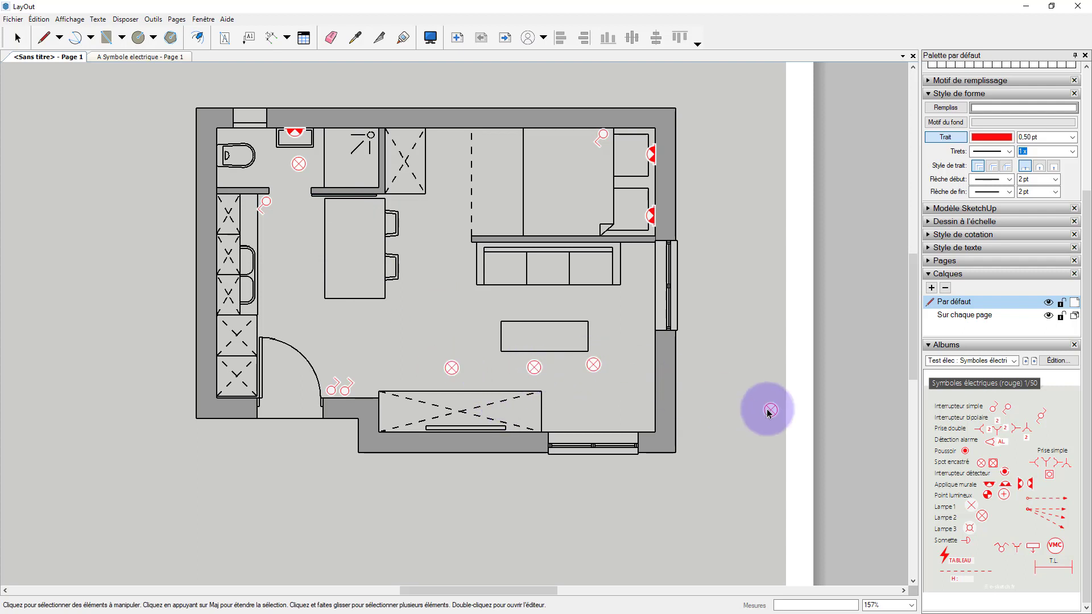
Step: Place two Point lumineux symbols on the dining table, one in front of each chair
left_click_drag(1006, 496, 359, 229)
left_click(358, 227)
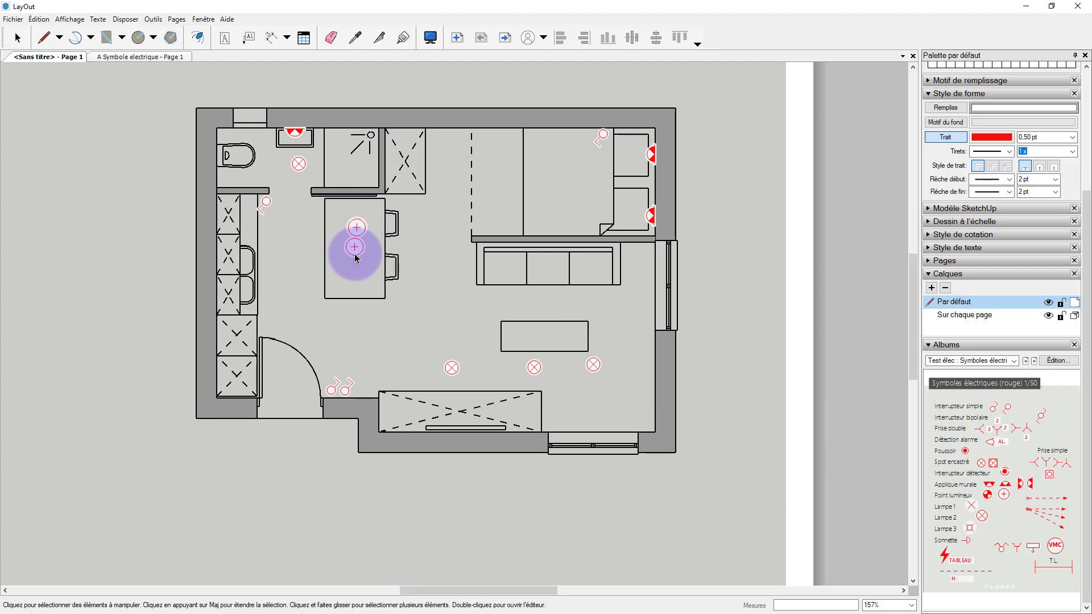
left_click(359, 278)
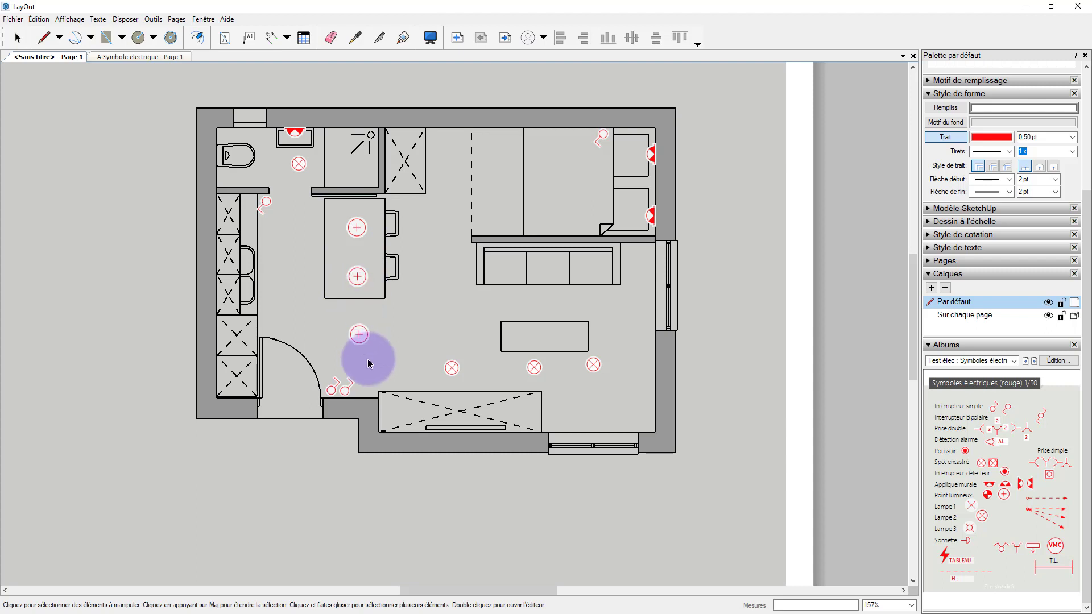
key("Escape")
Step: Place five Prise simple symbols along the kitchen wall: three near the bathroom end and two beside the units near the entrance door
middle_click_drag(414, 379, 434, 387)
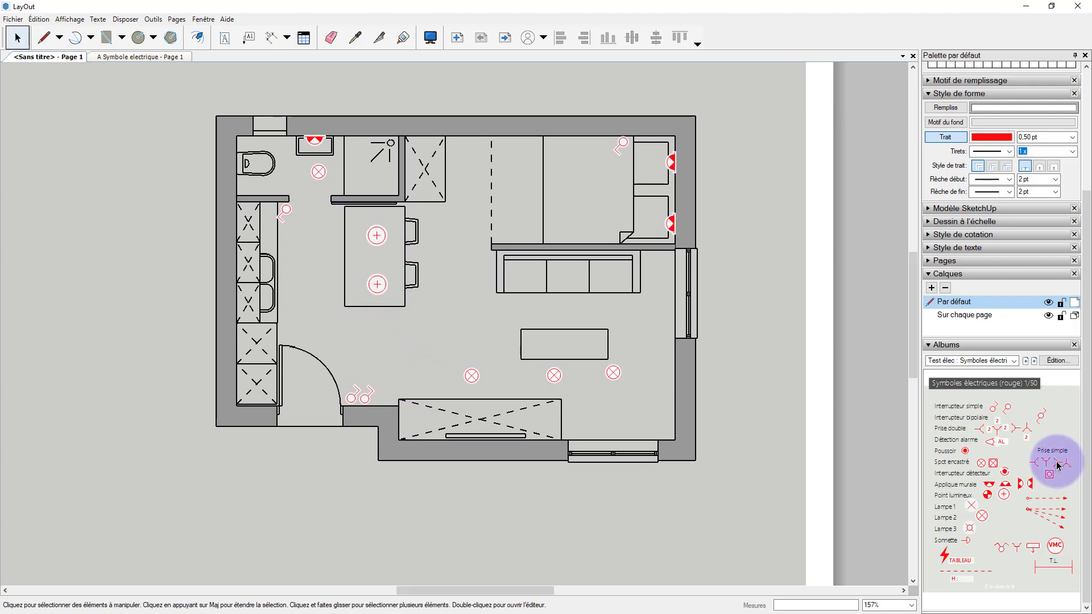
left_click_drag(1059, 465, 216, 221)
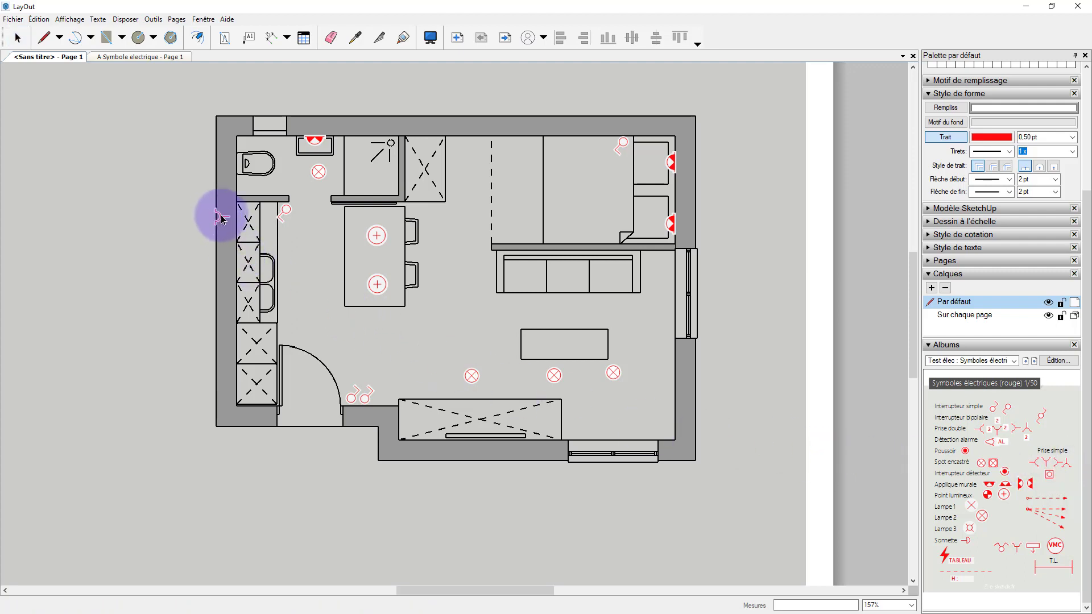
left_click_drag(227, 220, 227, 223)
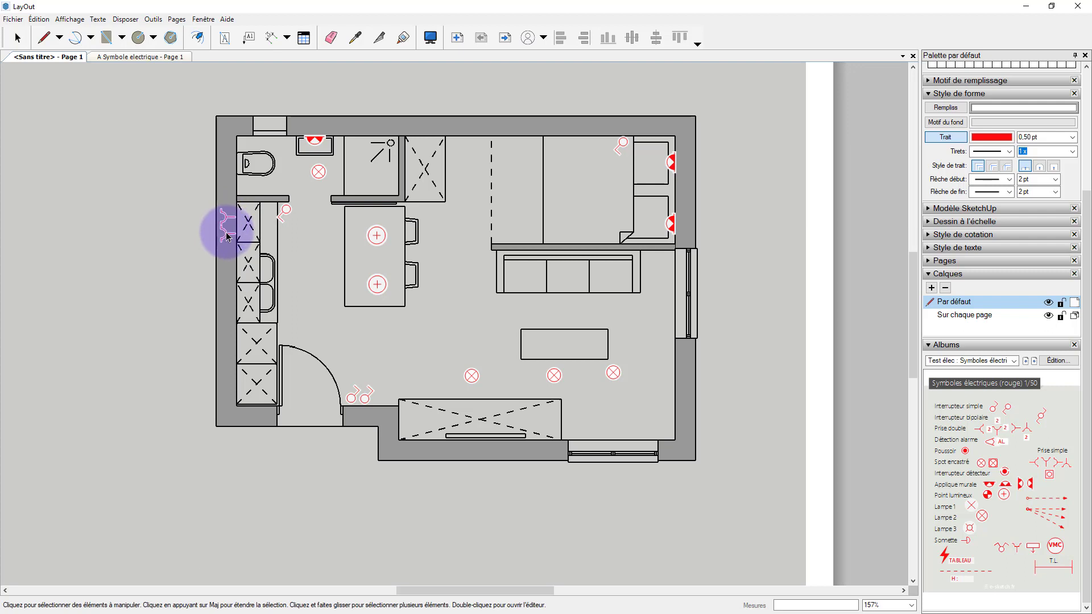
left_click_drag(227, 235, 226, 378, "ctrl")
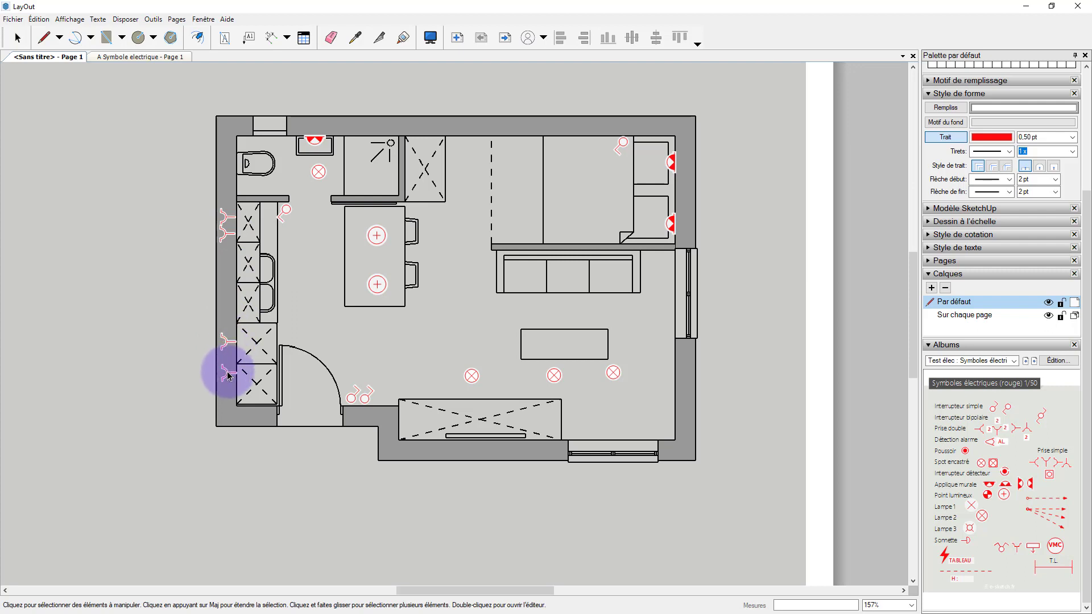
left_click_drag(228, 240, 537, 259, "ctrl")
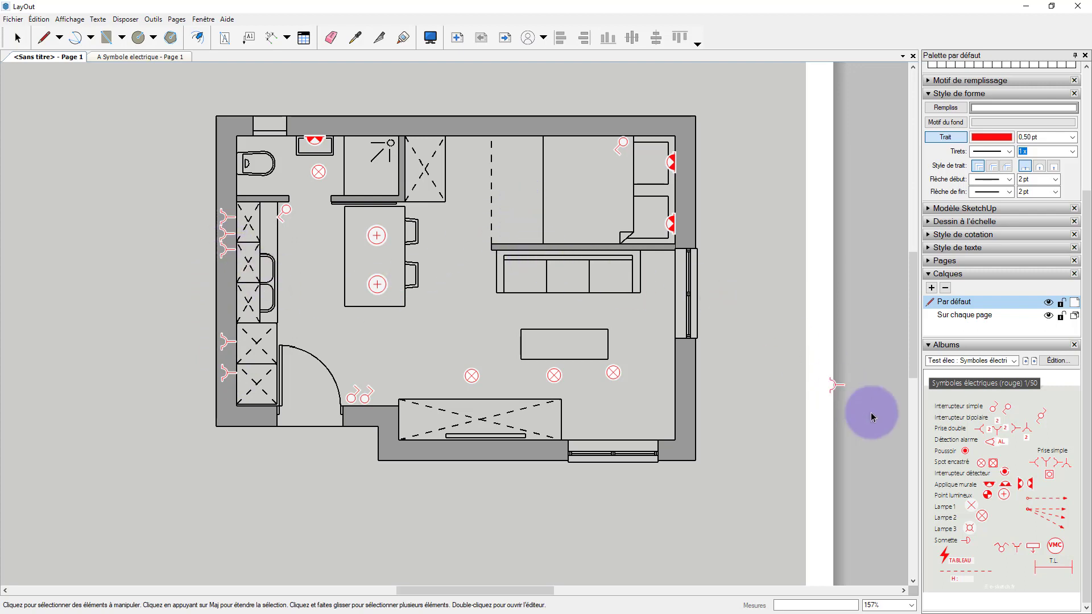
Step: Place a Prise simple symbol on the wall beside the sofa and two side by side behind the TV cabinet
left_click_drag(1067, 466, 654, 262)
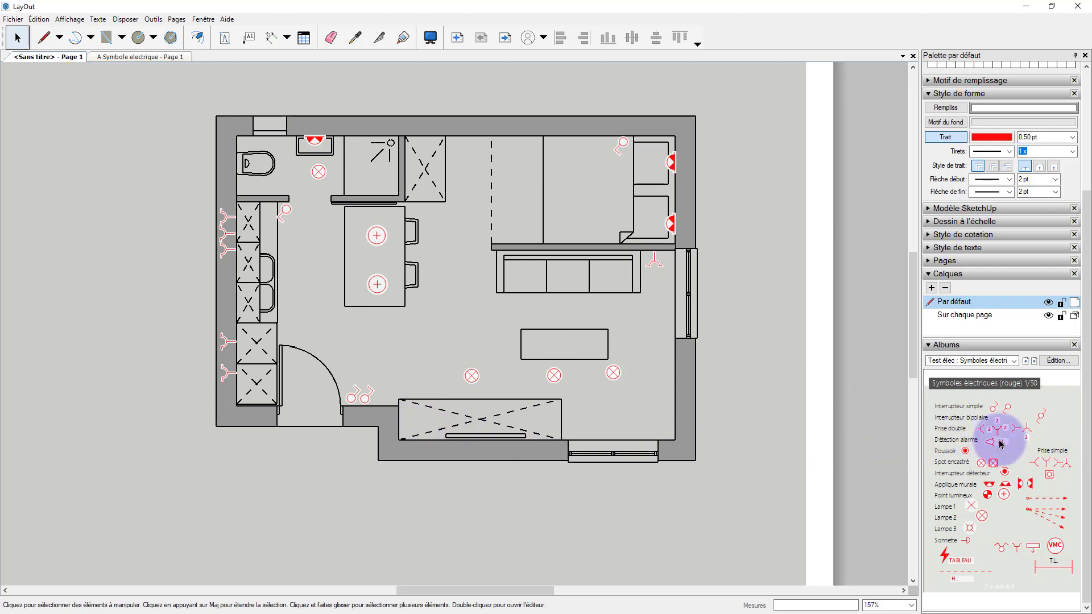
left_click_drag(1048, 462, 417, 436)
left_click(412, 430)
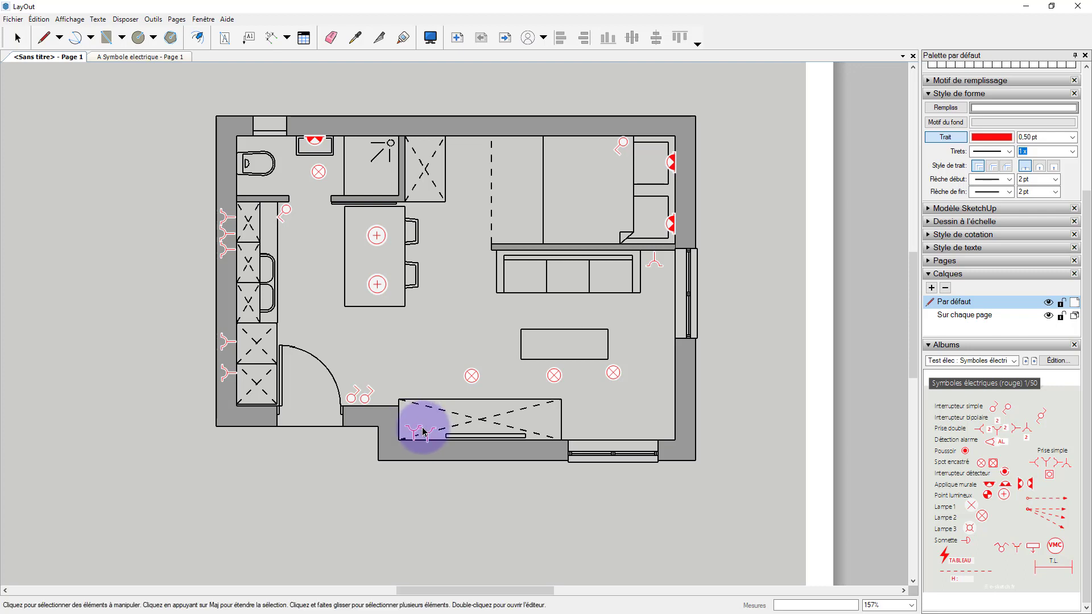
left_click(429, 431)
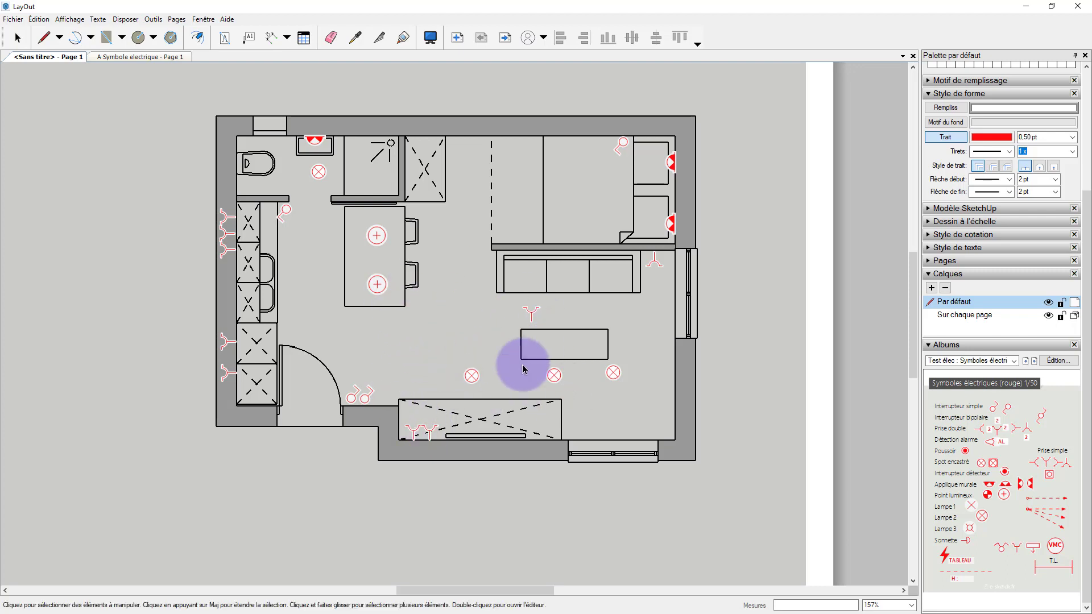
middle_click_drag(503, 395, 458, 390)
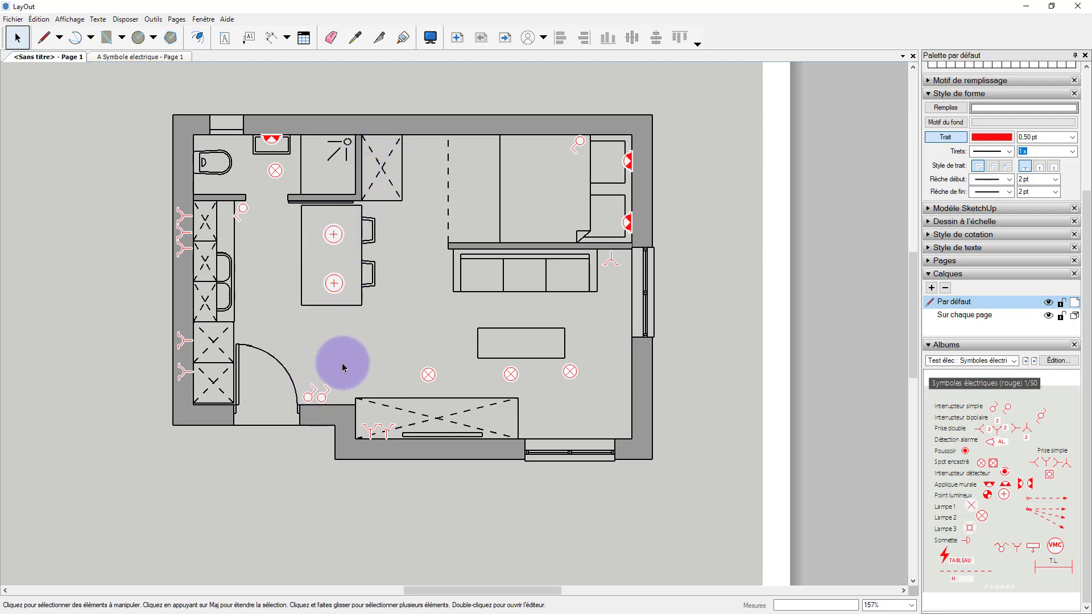
middle_click_drag(344, 369, 354, 373)
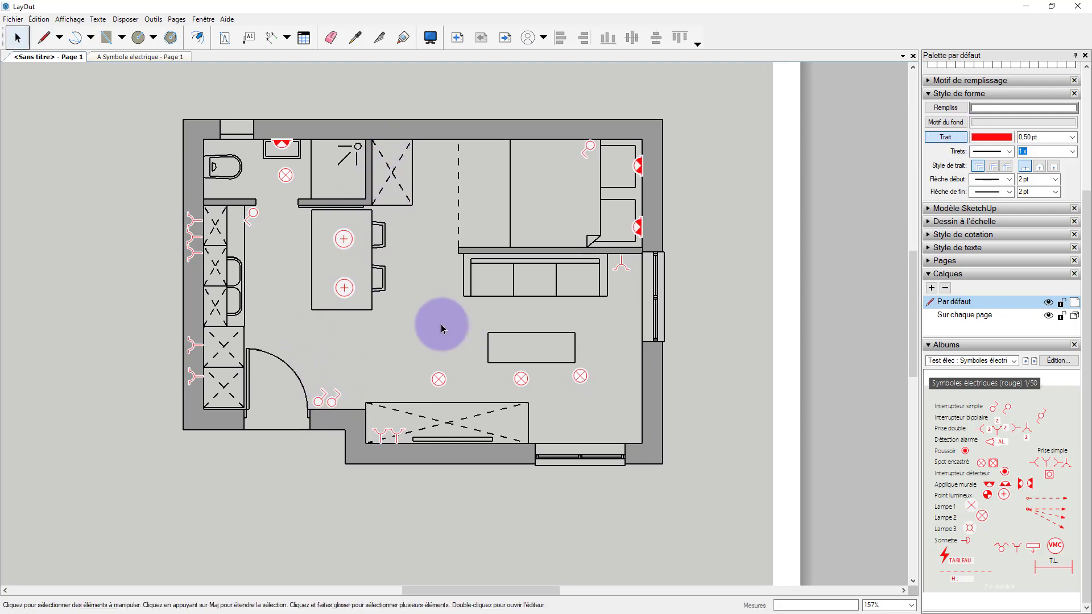
left_click(44, 38)
left_click(357, 358)
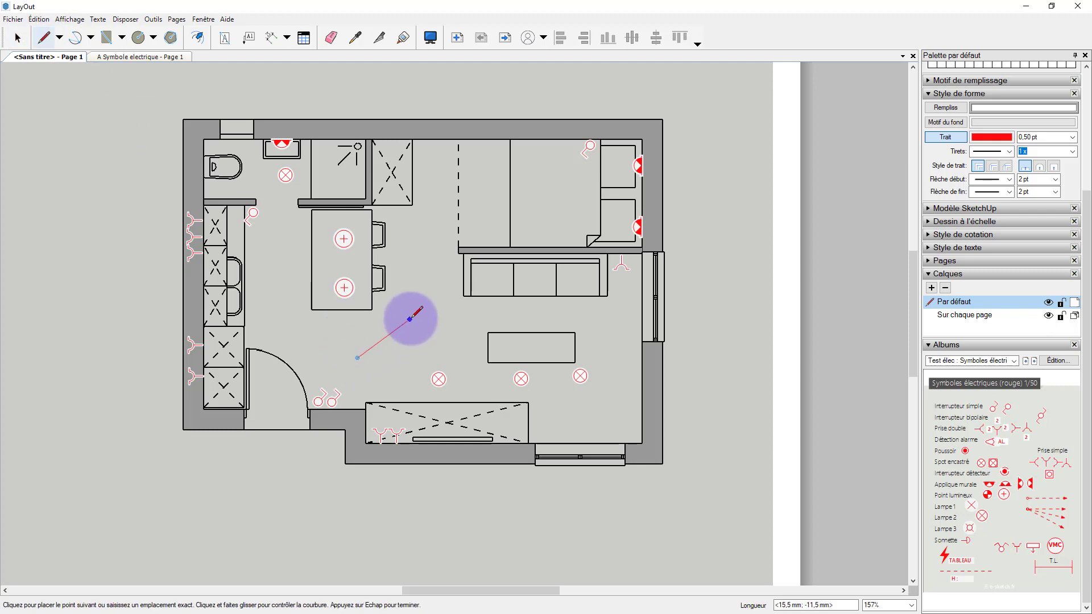
left_click(411, 319)
double_click(443, 330)
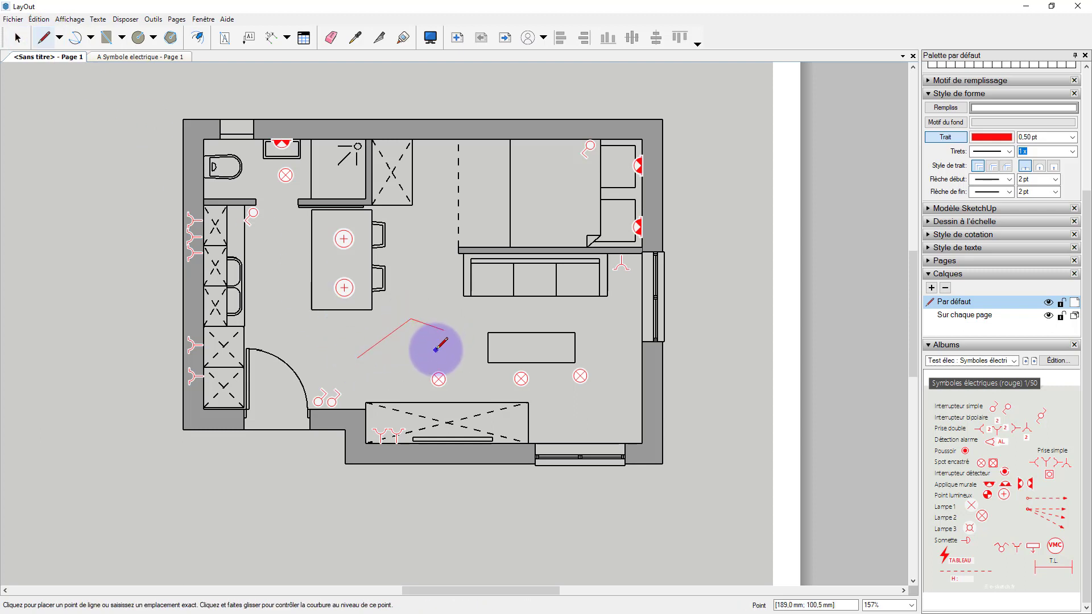
key("ctrl+z")
key("ctrl+z")
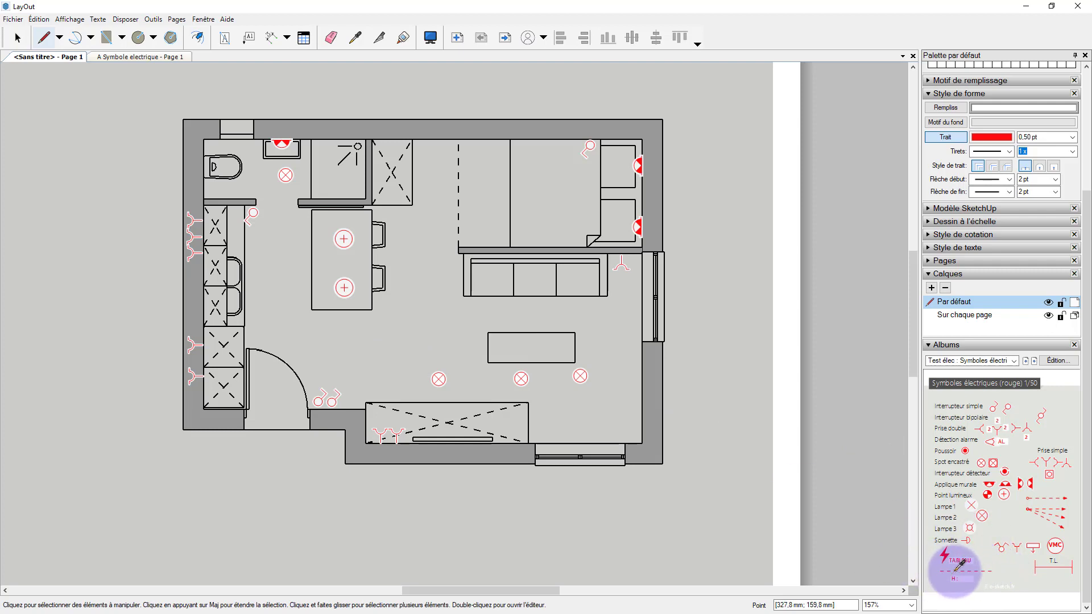
Step: Sample the album's red dashed line style and draw a freehand link from the switch nearest the TV cabinet through the three Spot encastré symbols
left_click(354, 38)
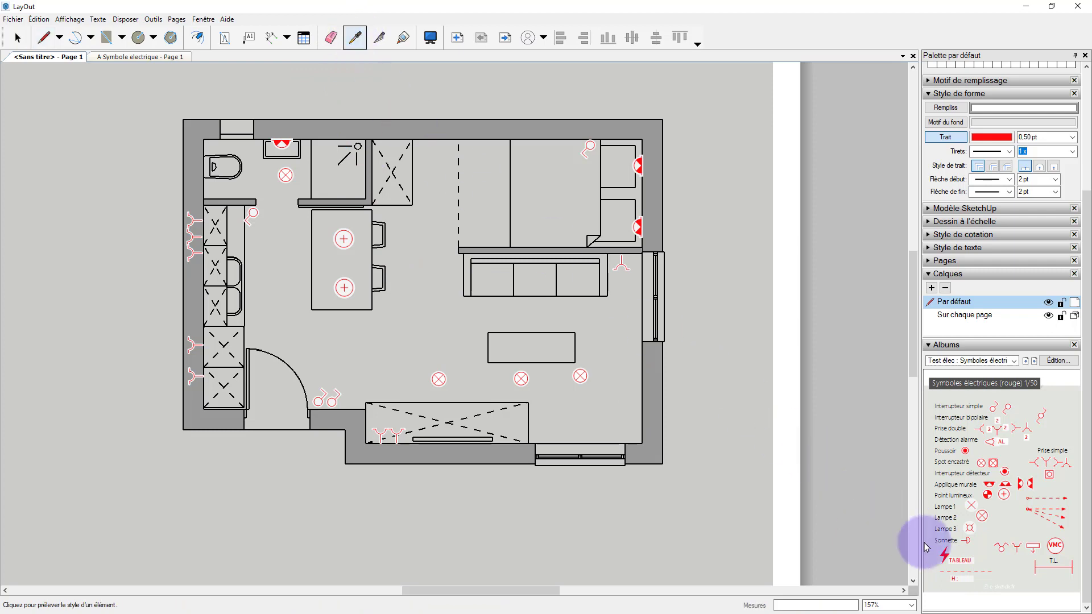
left_click(989, 569)
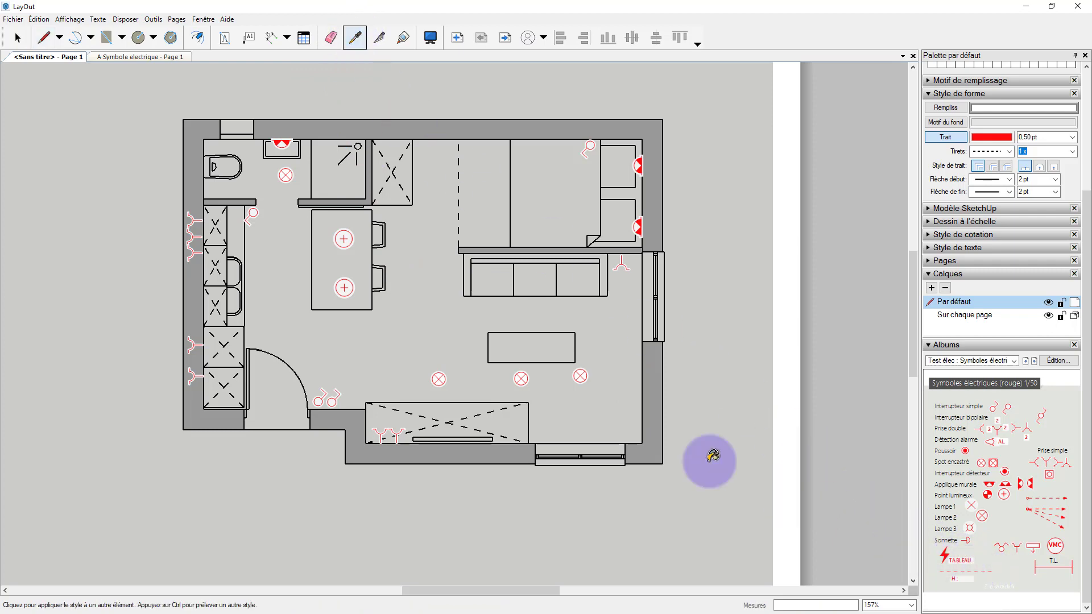
left_click(59, 39)
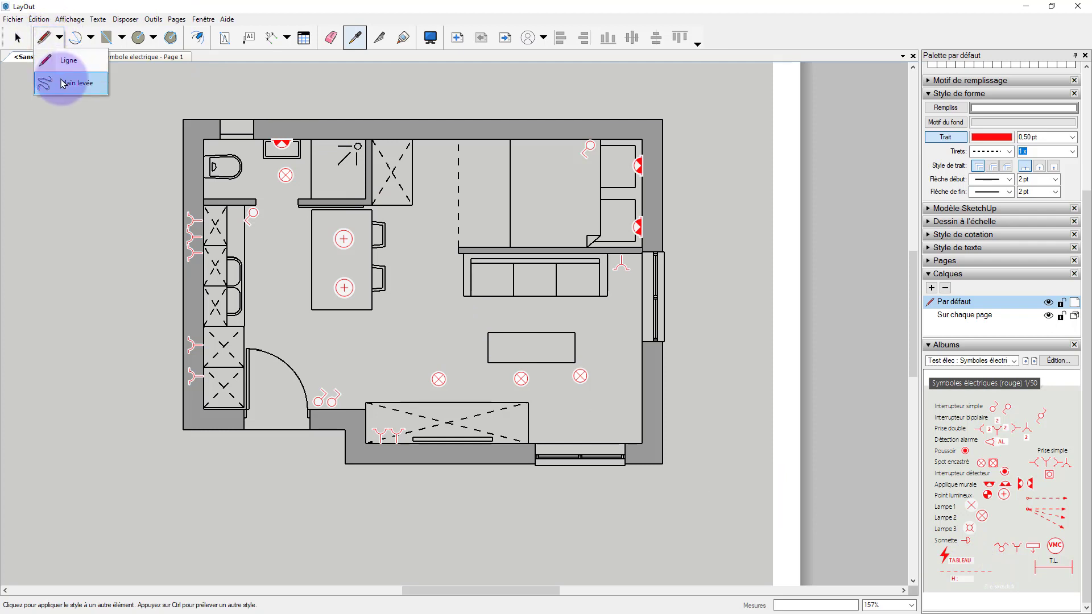
left_click(71, 86)
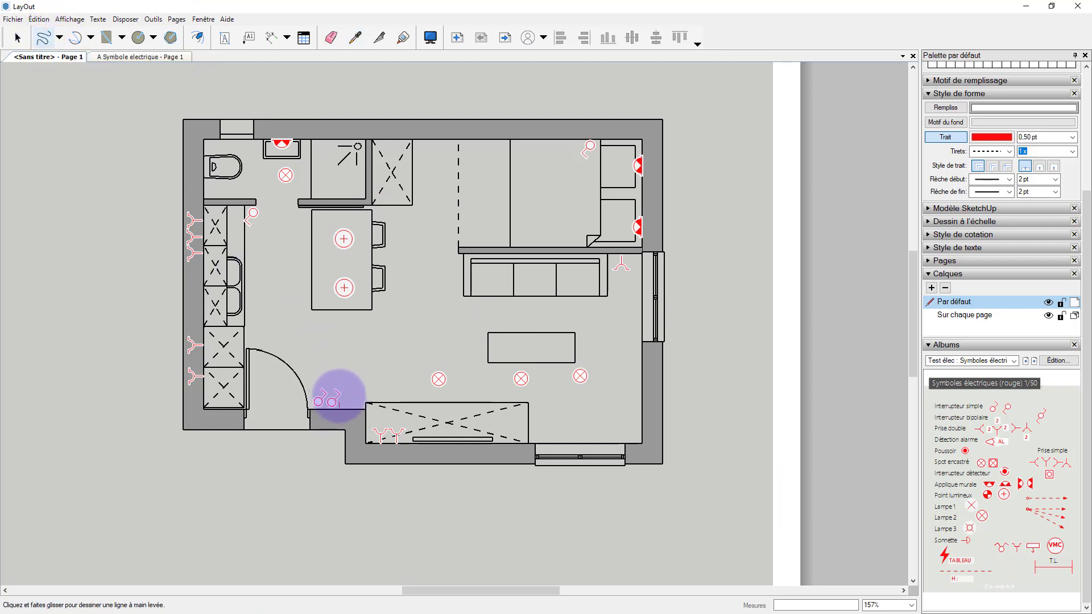
mouse_move(339, 397)
left_mouse_down()
mouse_move(410, 377)
mouse_move(576, 373)
left_mouse_up()
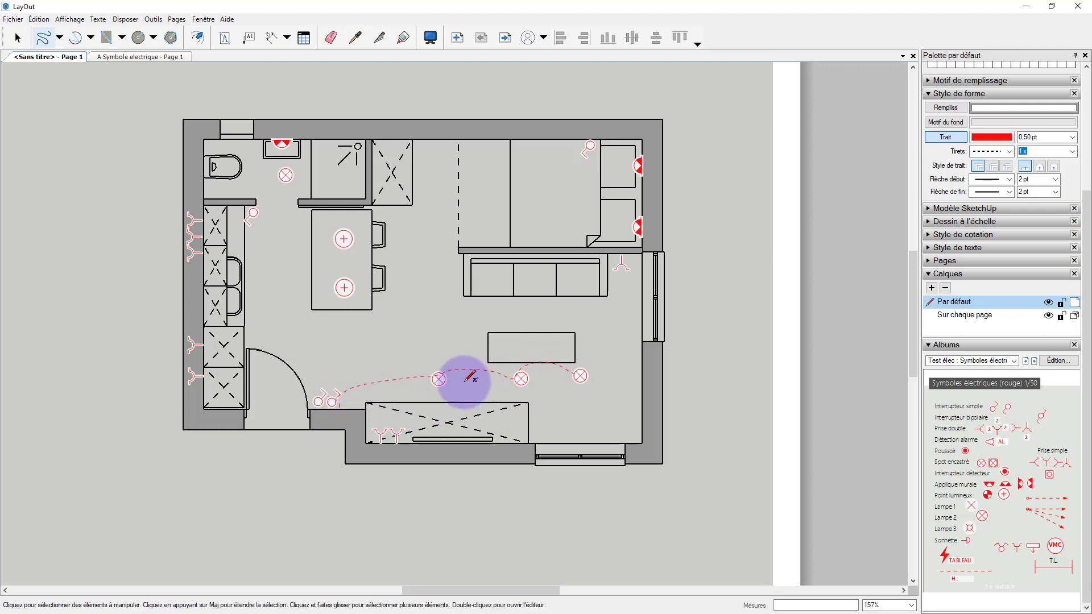
Step: Draw dashed three-point arcs linking the switch nearest the entrance door to the lower Point lumineux symbol and on to the upper one
left_click(91, 39)
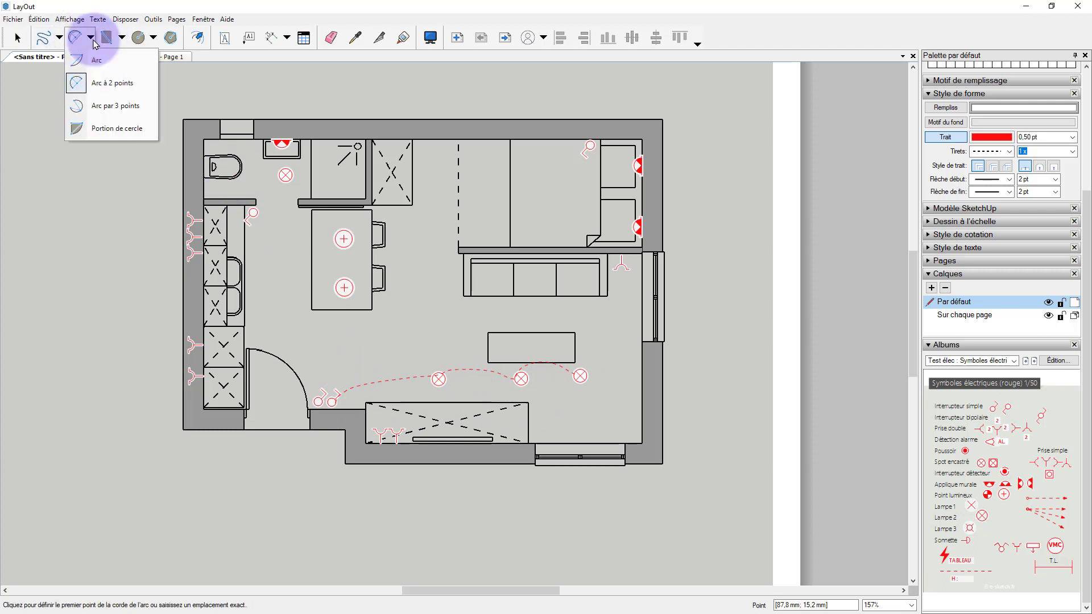
left_click(116, 108)
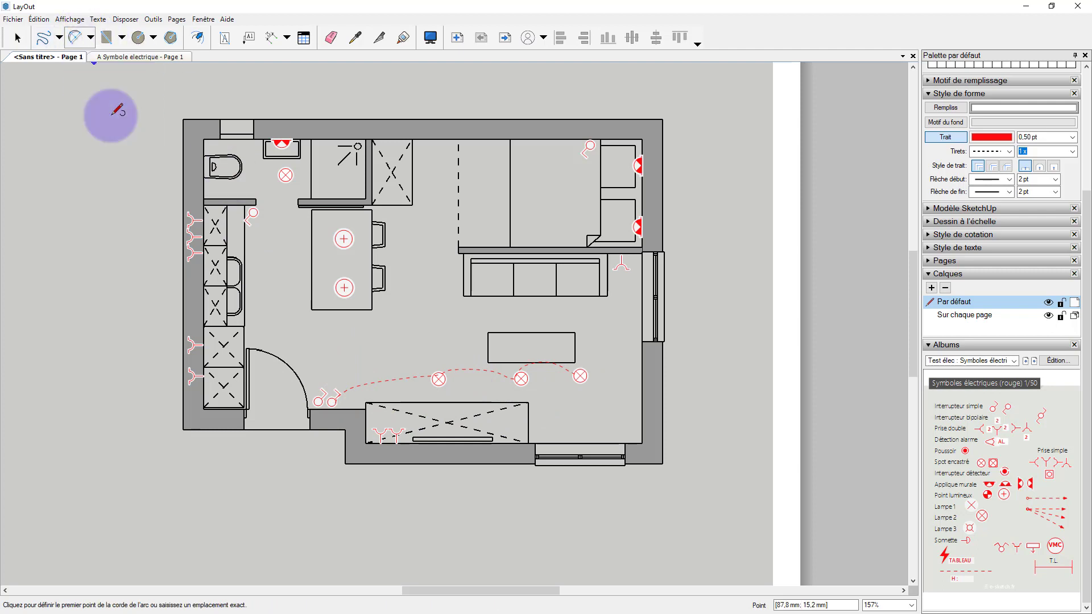
left_click(323, 398)
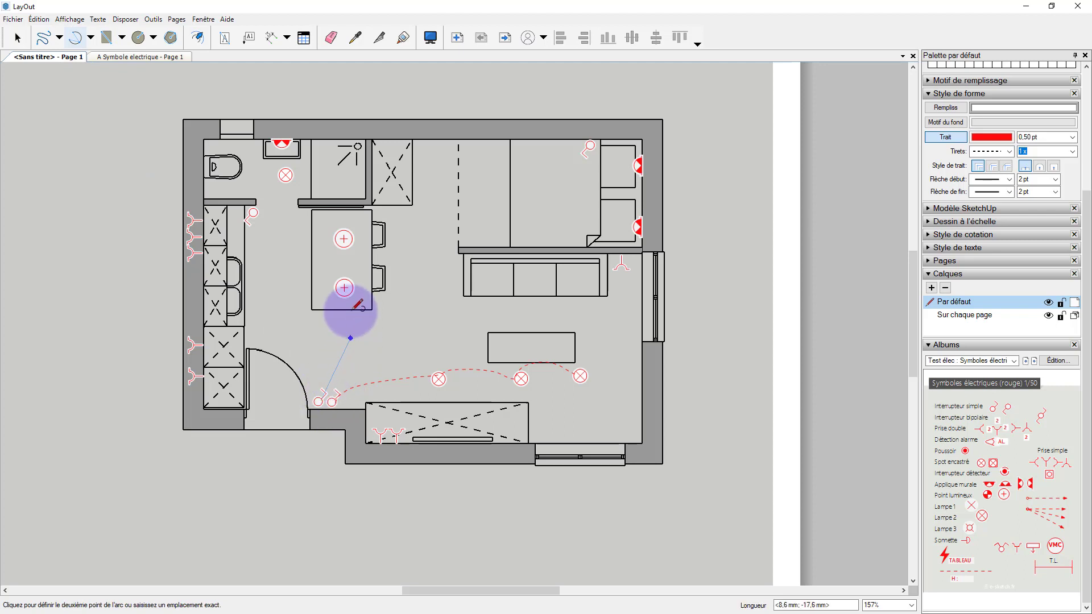
left_click(349, 286)
left_click(344, 287)
left_click(343, 263)
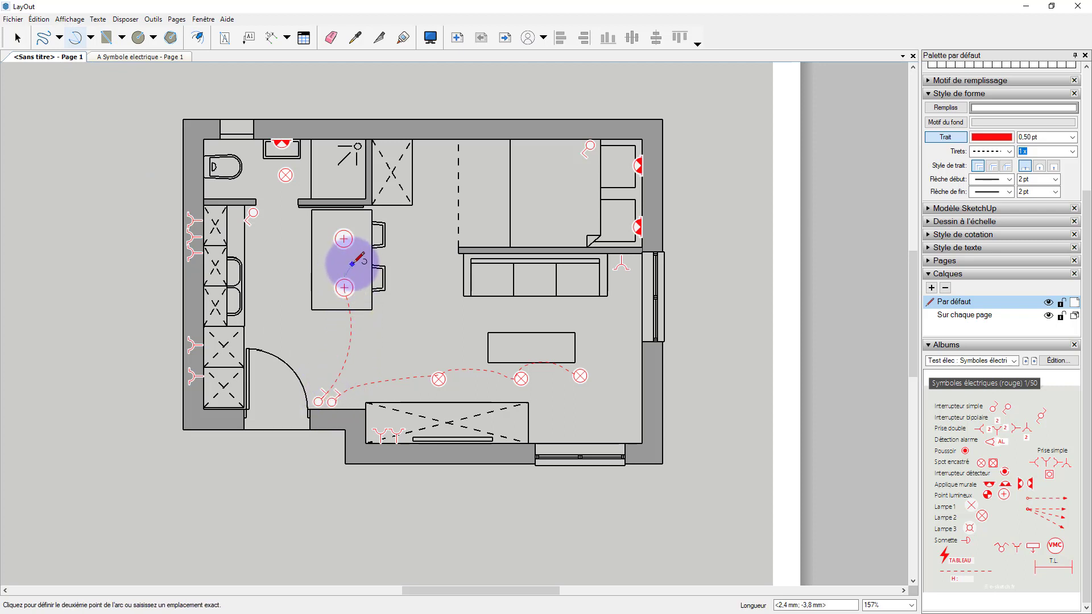
left_click(344, 240)
left_click(343, 249)
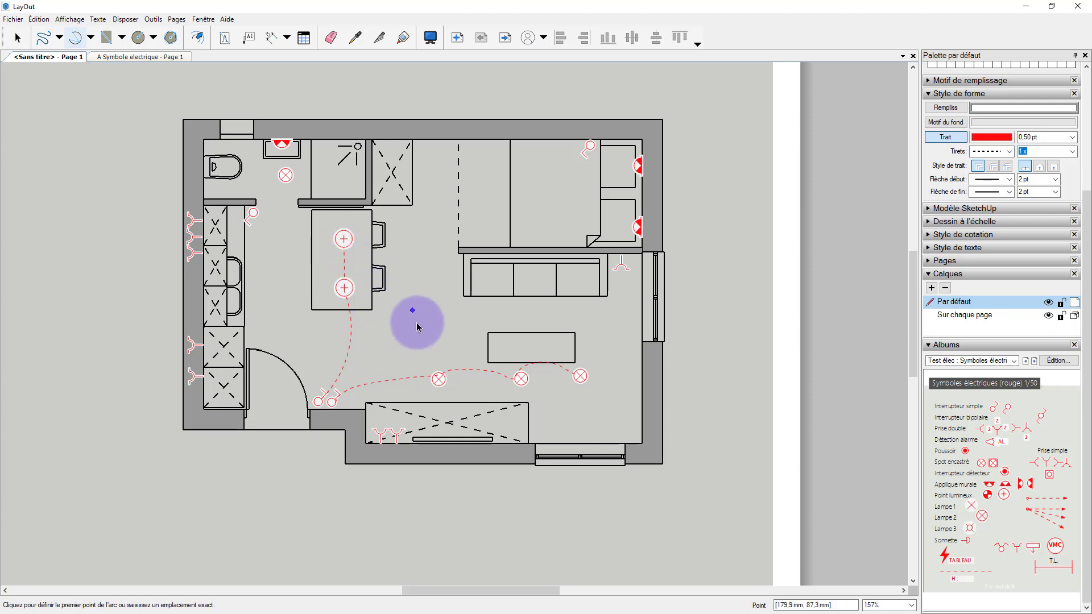
key("space")
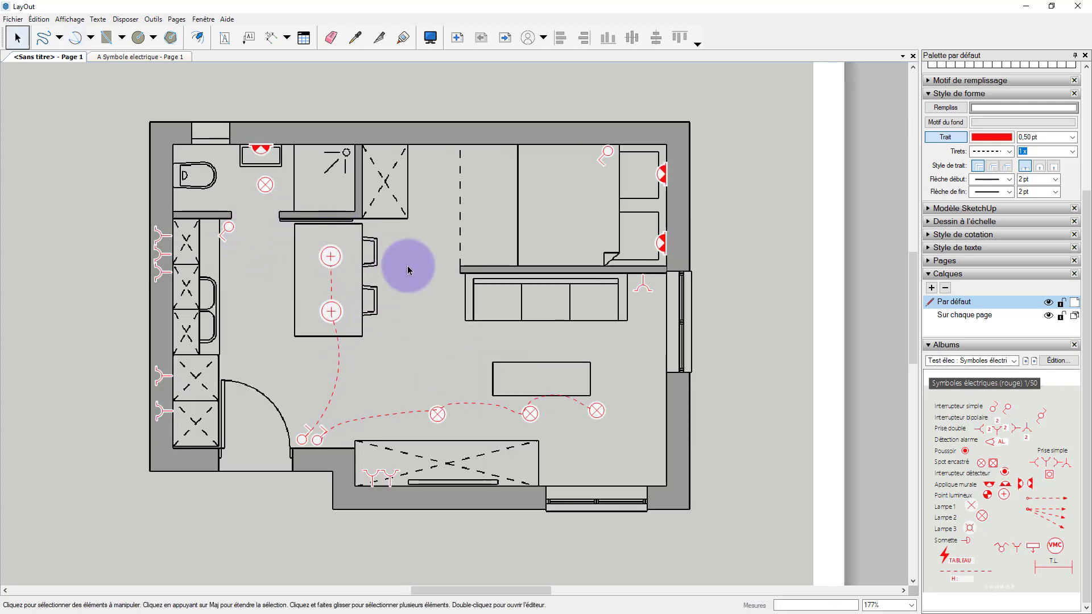
Step: Place the TABLEAU symbol on the cupboard beside the shower
scroll(407, 268, "down", 3)
middle_click_drag(424, 267, 446, 268)
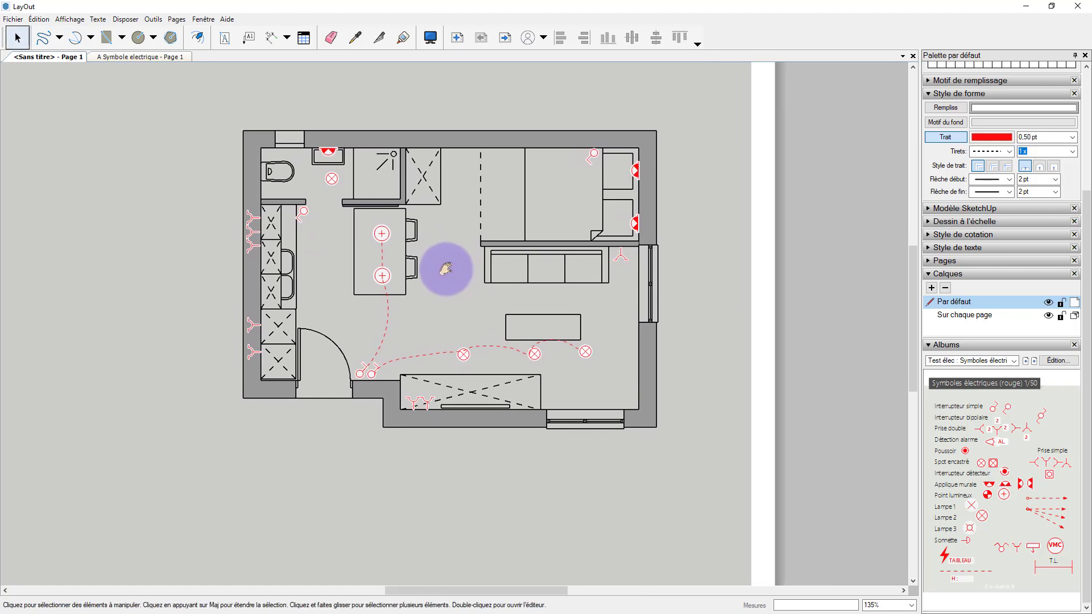
left_click(945, 556)
left_click(427, 159)
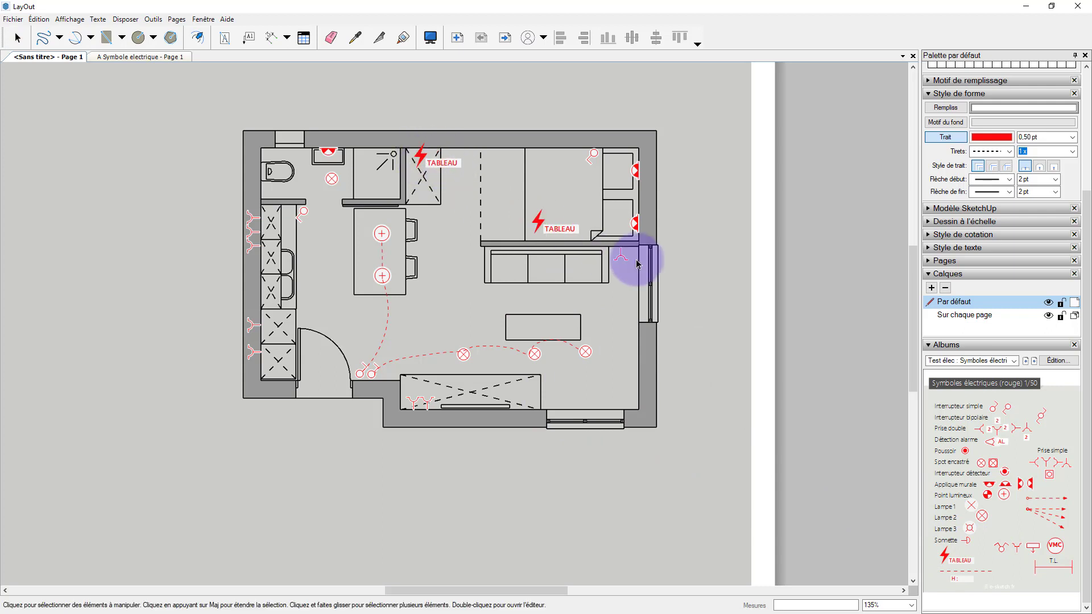
key("Escape")
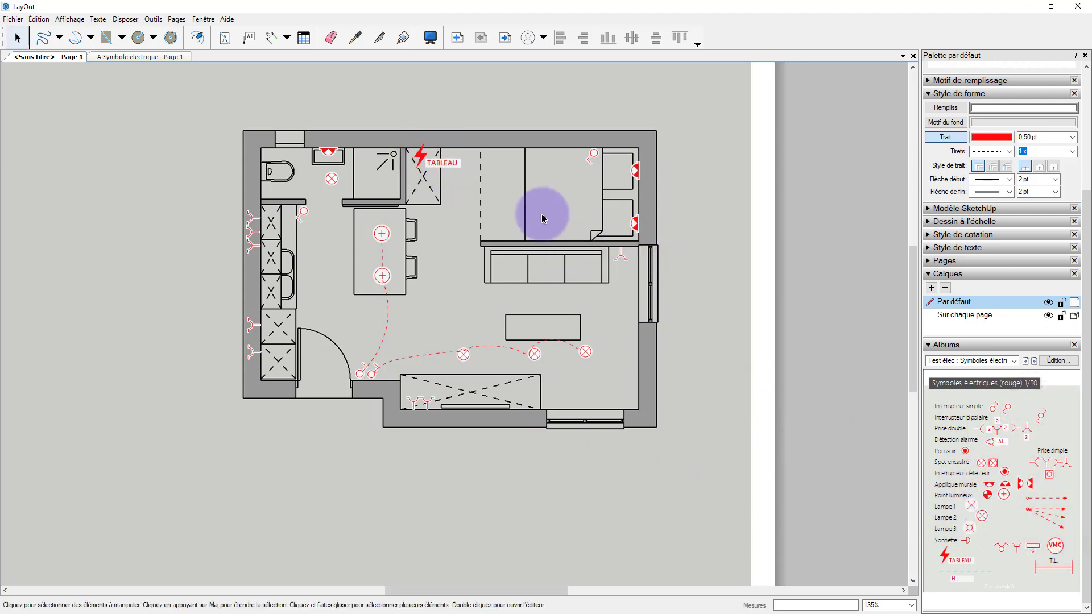
Step: Place the VMC symbol from the album on the exterior wall above the shower
left_click(1056, 546)
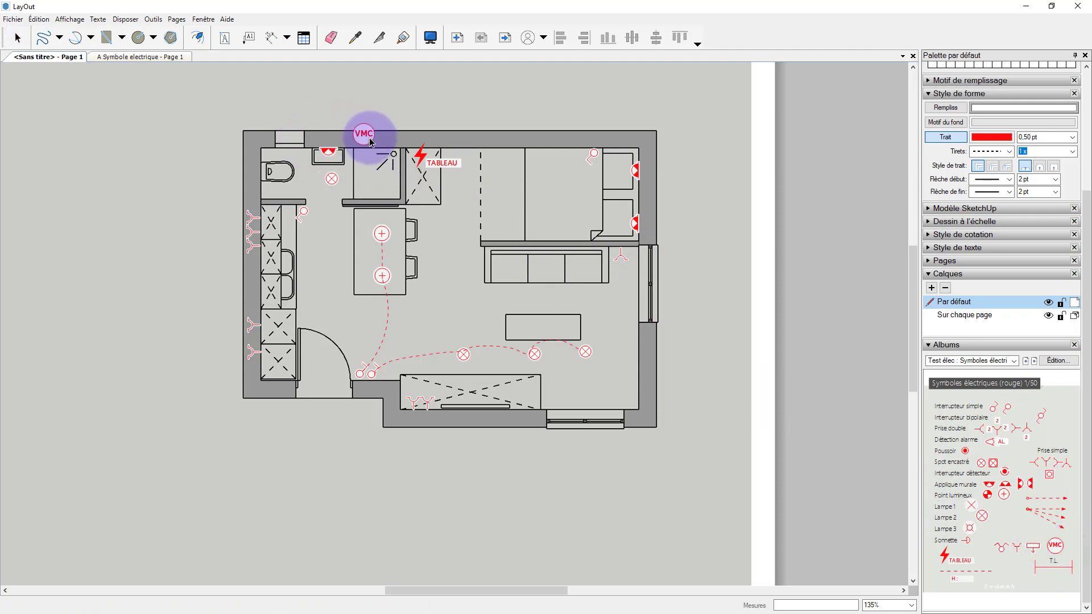
left_click(370, 143)
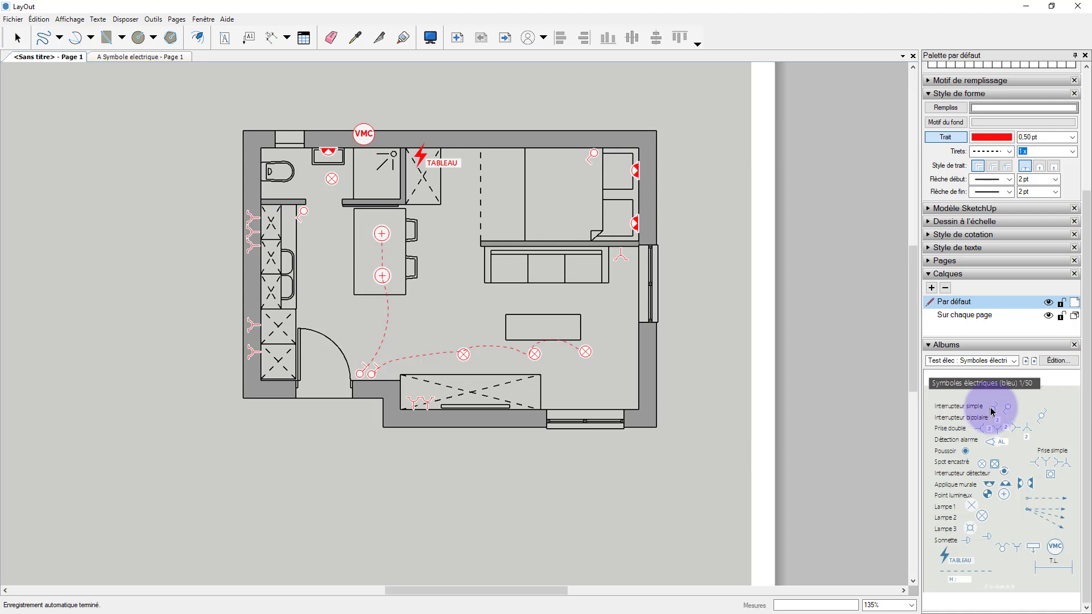
Step: Switch the album to its Légende électrique page
left_click(1034, 362)
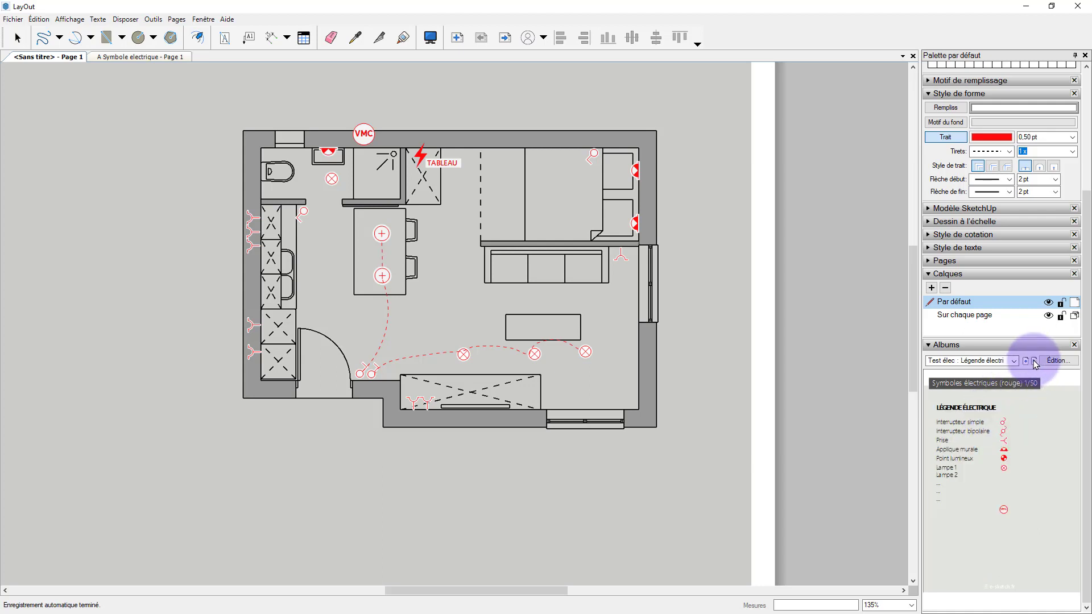
left_click(1035, 362)
left_click(1026, 362)
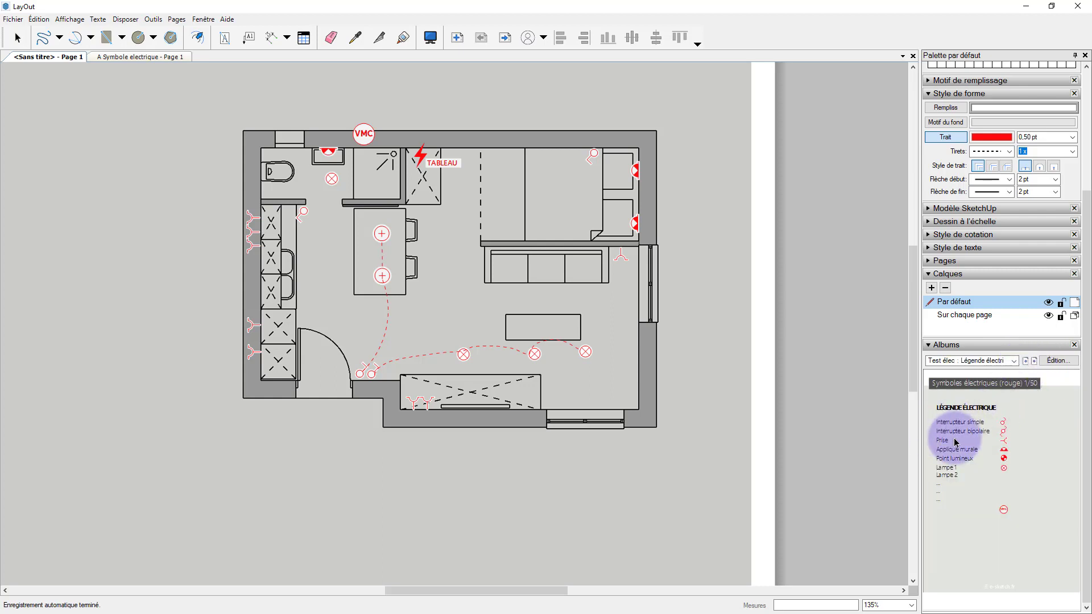
left_click(1004, 509)
scroll(793, 397, "down", 3)
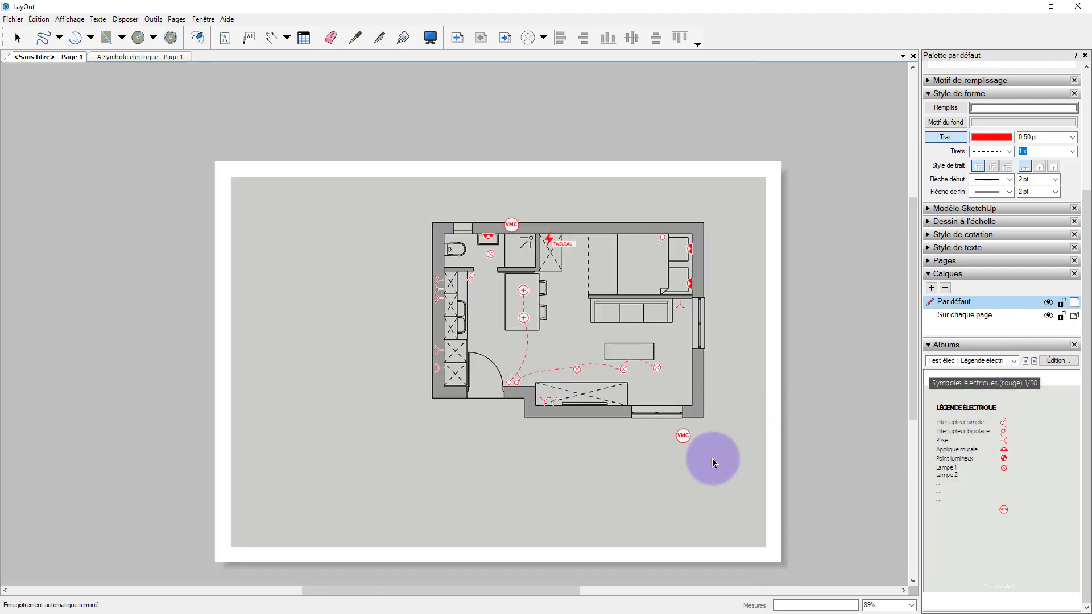
middle_click_drag(725, 454, 676, 400)
key("Escape")
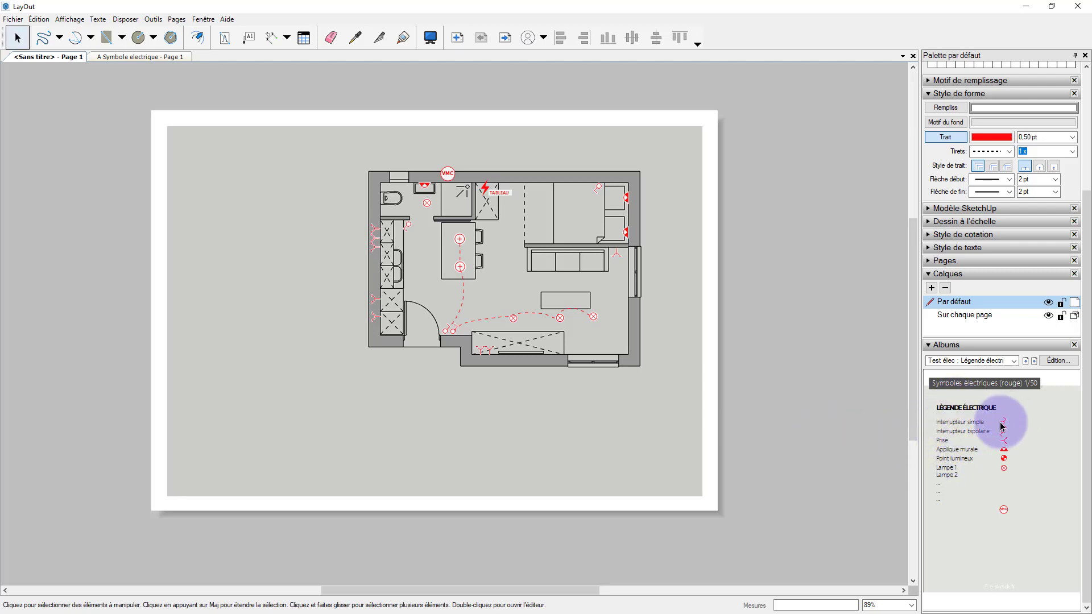
Step: Place the album's LÉGENDE ÉLECTRIQUE block in the page's lower-left area, below and to the left of the floor plan
left_click(945, 442)
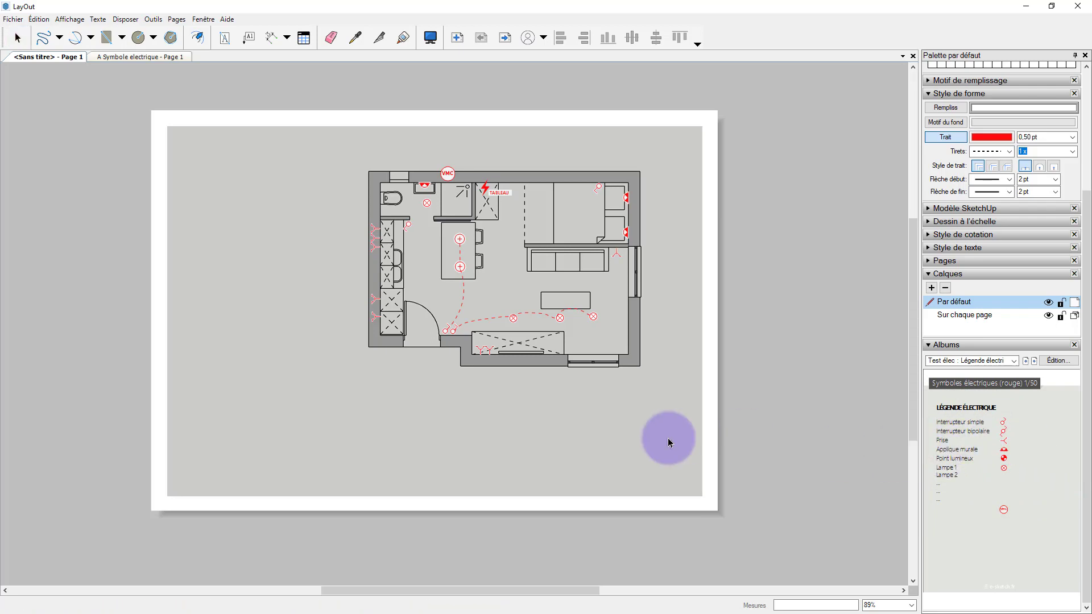
left_click_drag(669, 443, 185, 409)
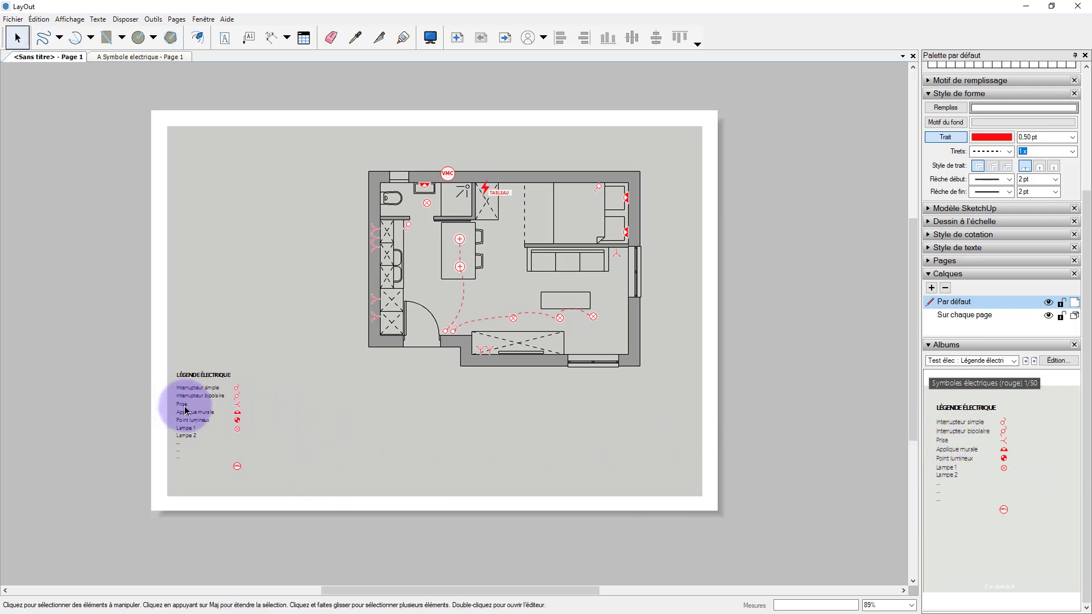
Step: Open the legend group and its "Interrupteur bipolaire" text for editing, and exit without changing it
scroll(186, 409, "up", 3)
double_click(198, 371)
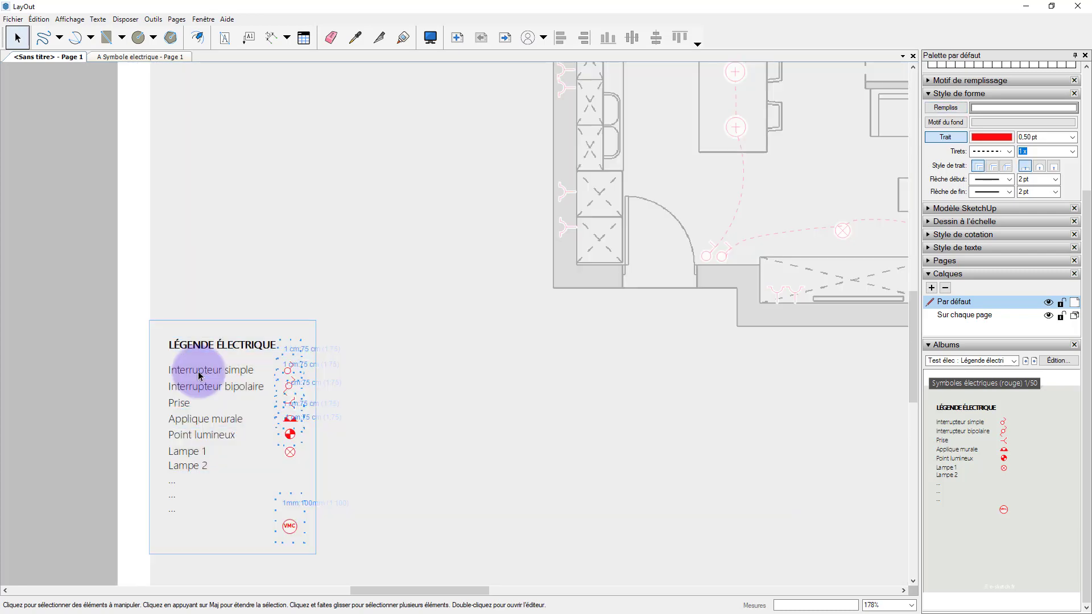
double_click(199, 384)
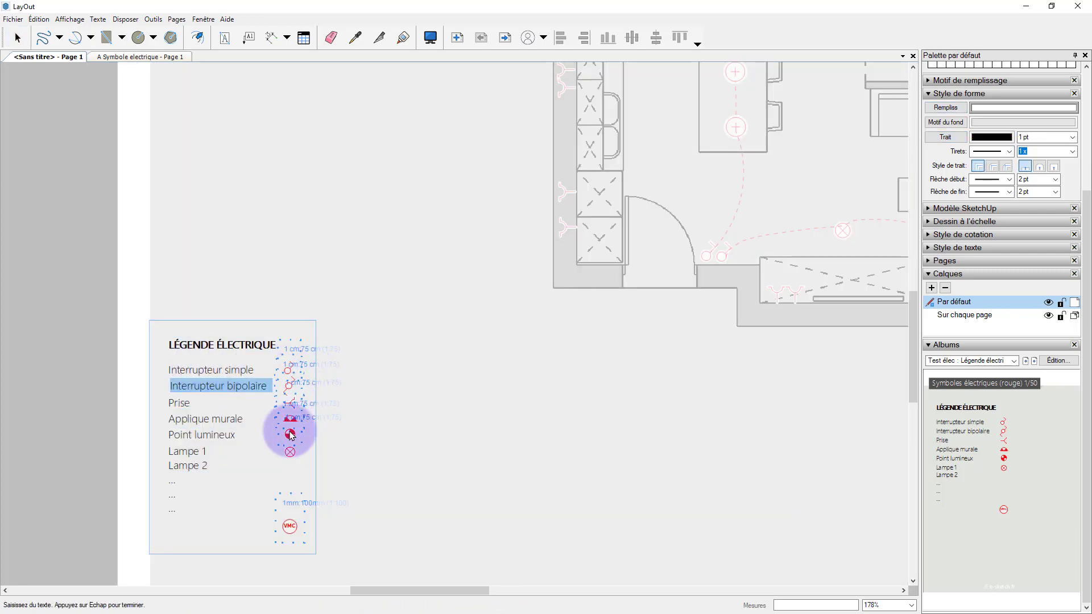
left_click(378, 418)
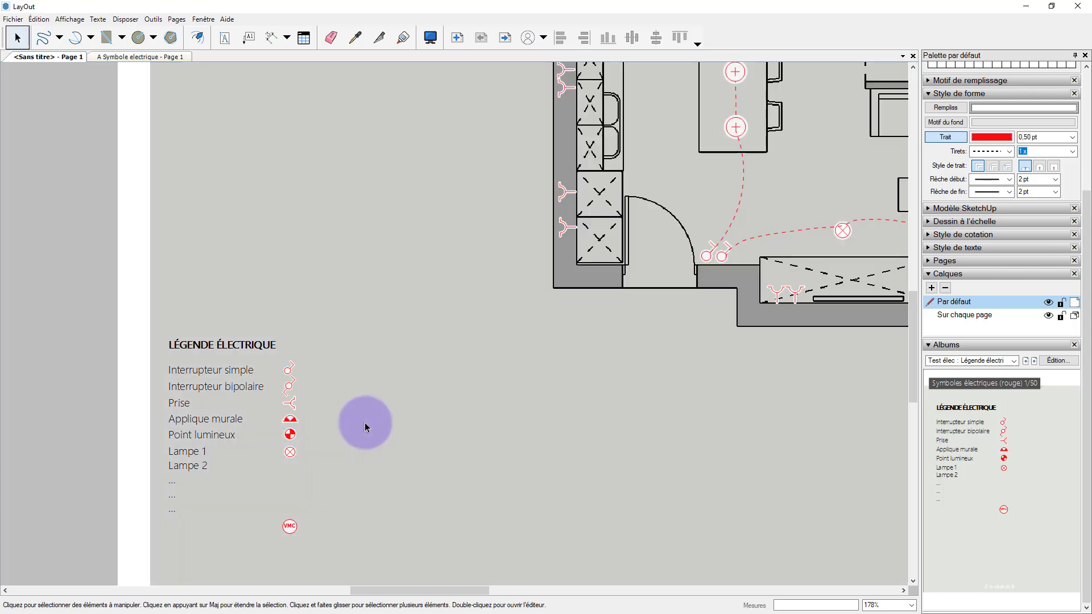
scroll(355, 425, "down", 4)
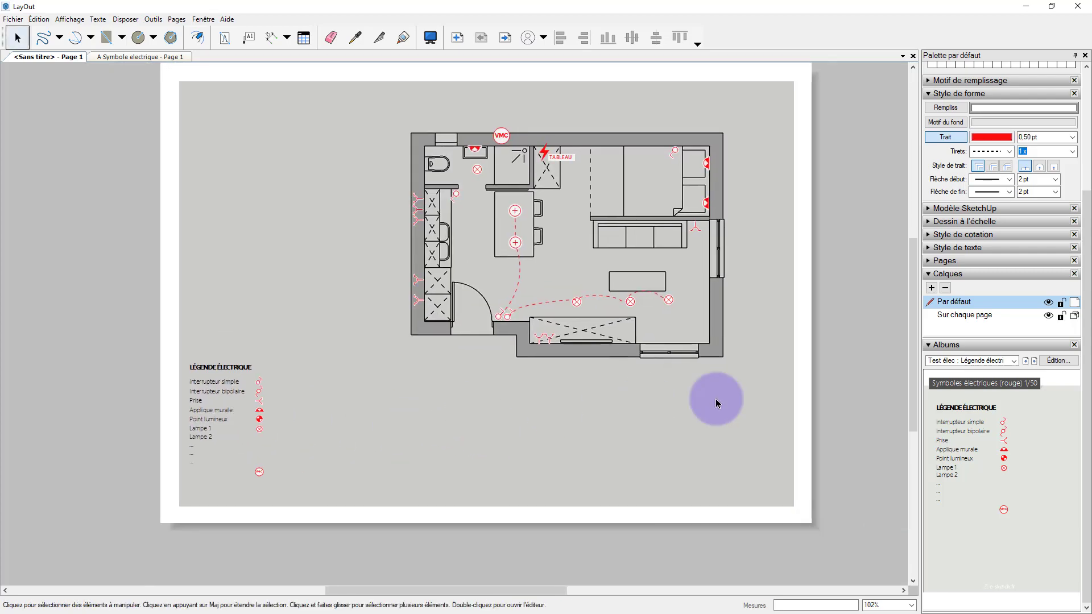
Step: Label the kitchen wall sockets FOUR, HOTTE, FRIGO and CHAUFFE-EAU with the album's household appliance names
left_click(1034, 363)
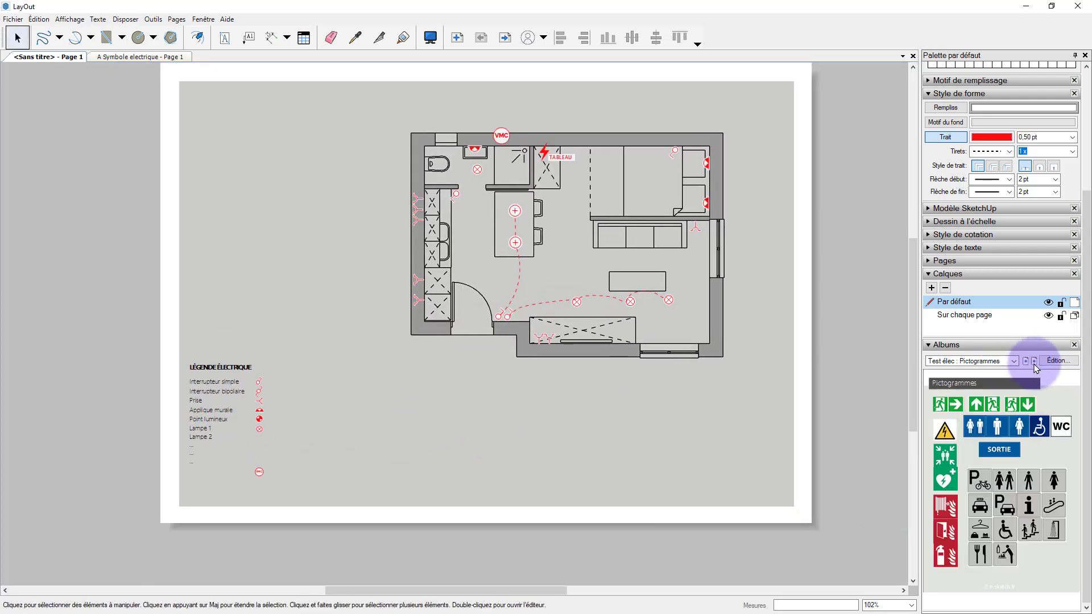
left_click(1034, 363)
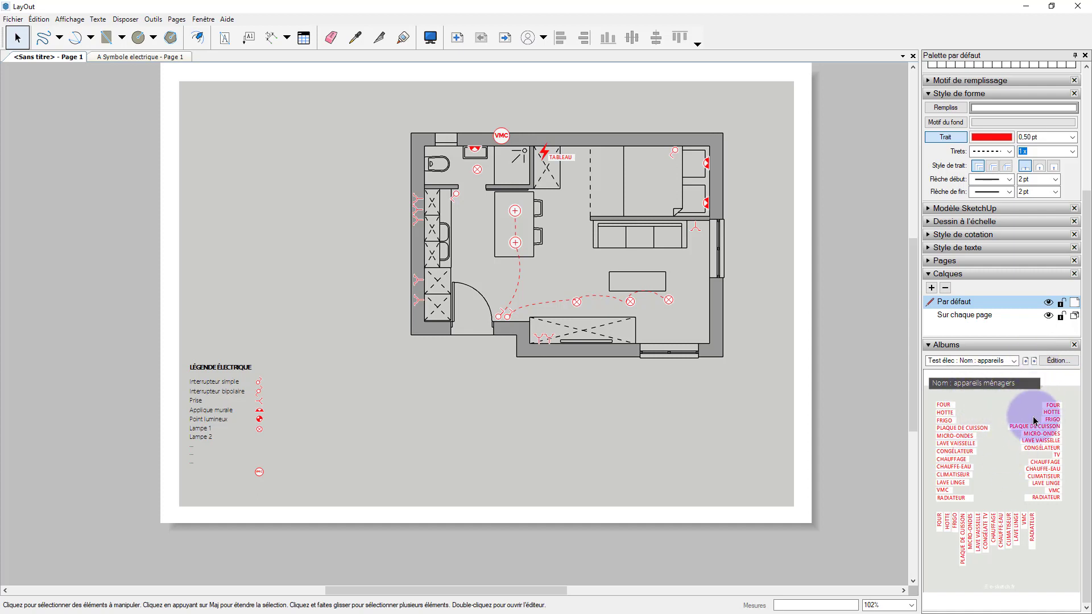
middle_click_drag(532, 407, 534, 442)
scroll(539, 428, "up", 5)
left_click_drag(1053, 406, 271, 205)
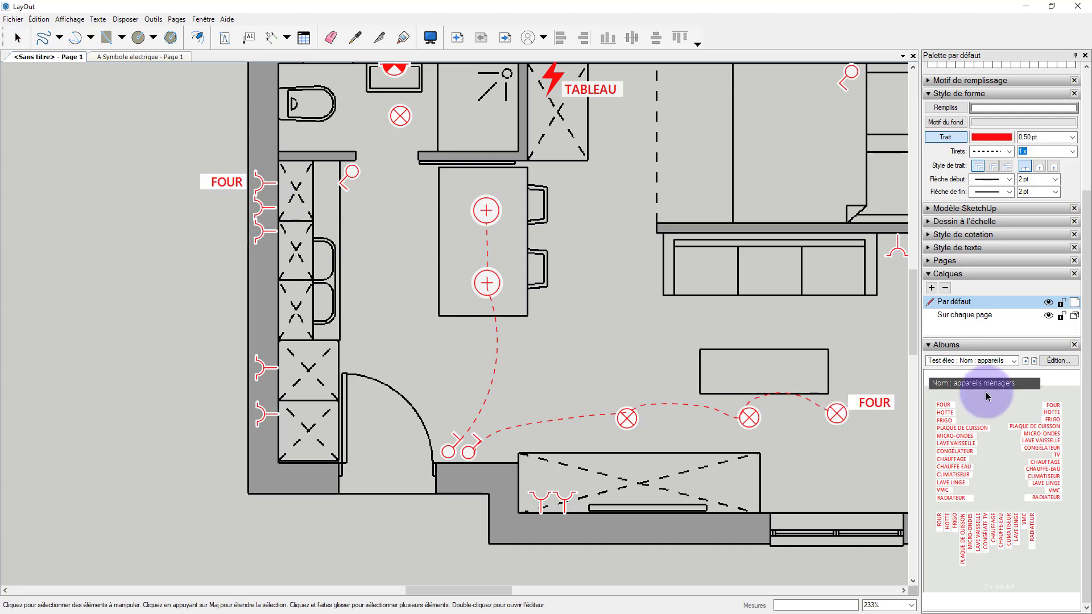
left_click_drag(1051, 414, 220, 207)
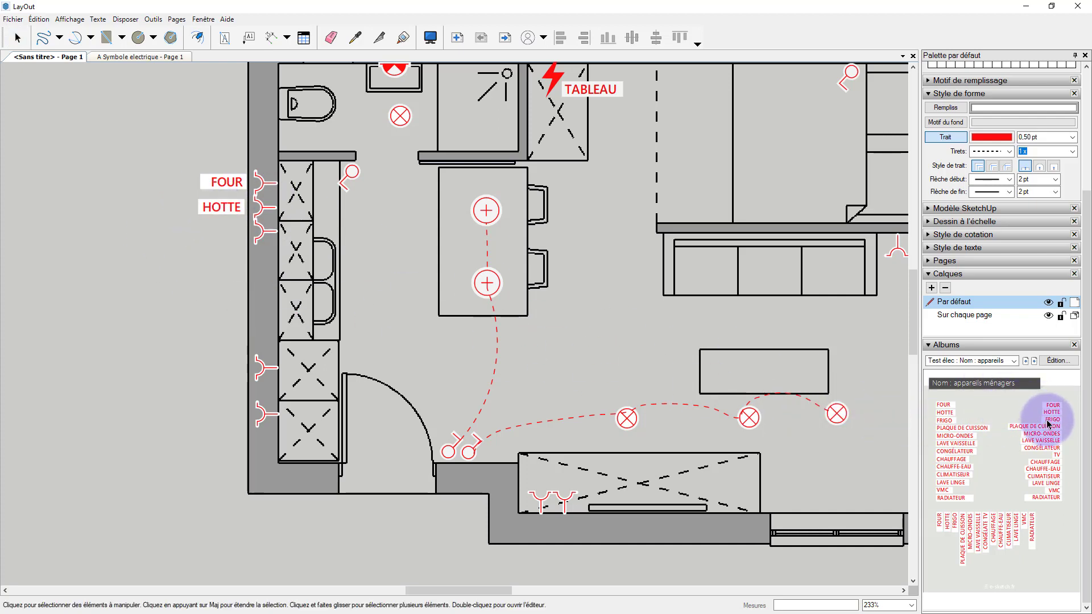
left_click_drag(1051, 420, 211, 375)
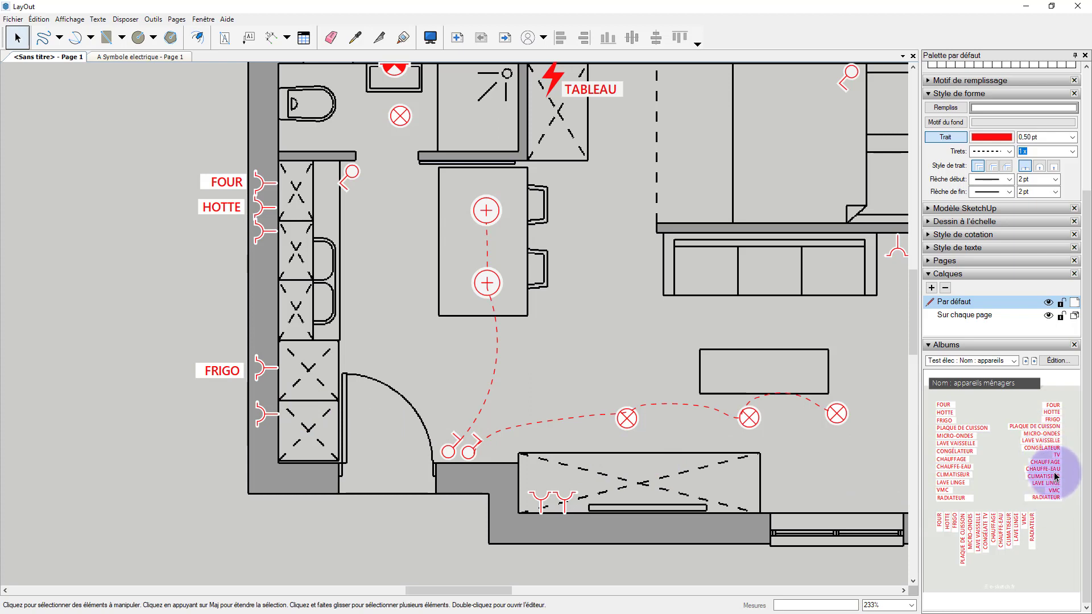
left_click_drag(1055, 474, 229, 411)
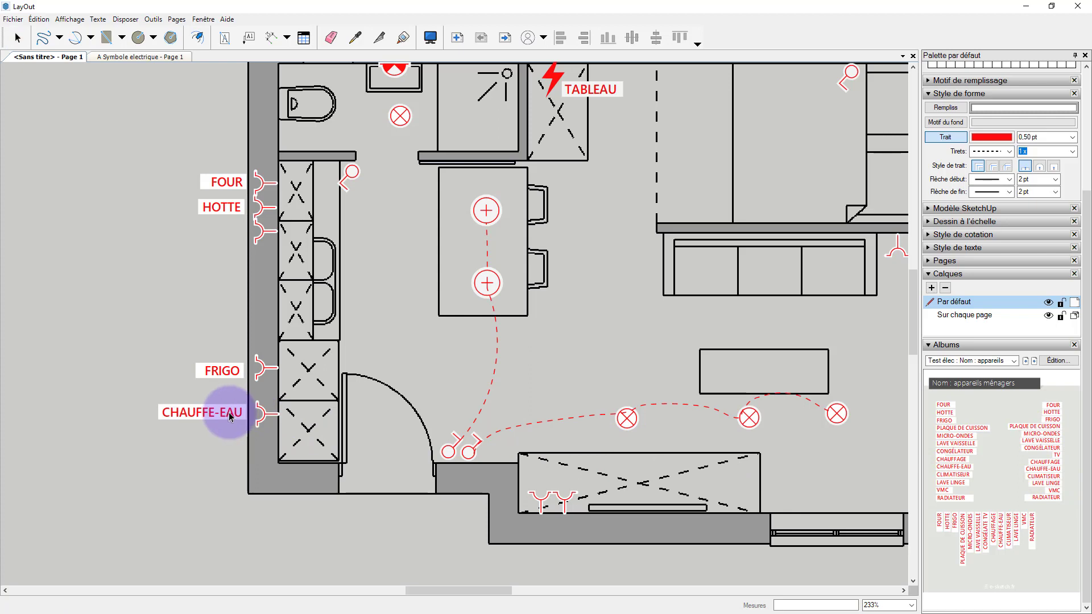
Step: Place a vertical FOUR label below the sockets behind the TV cabinet and change its text to TV
key("ctrl+minus")
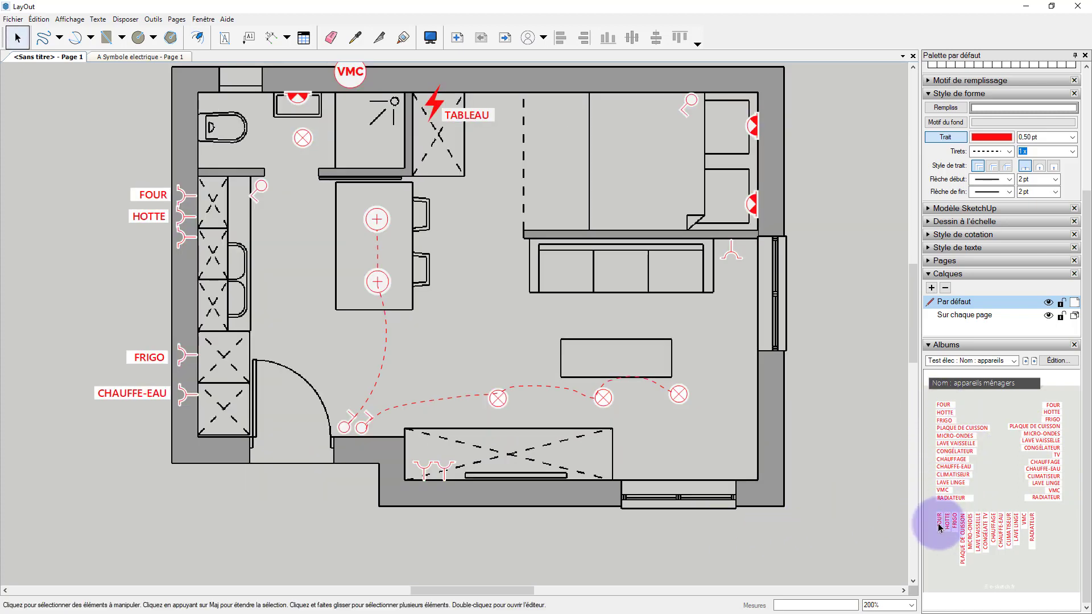
left_click_drag(940, 525, 446, 510)
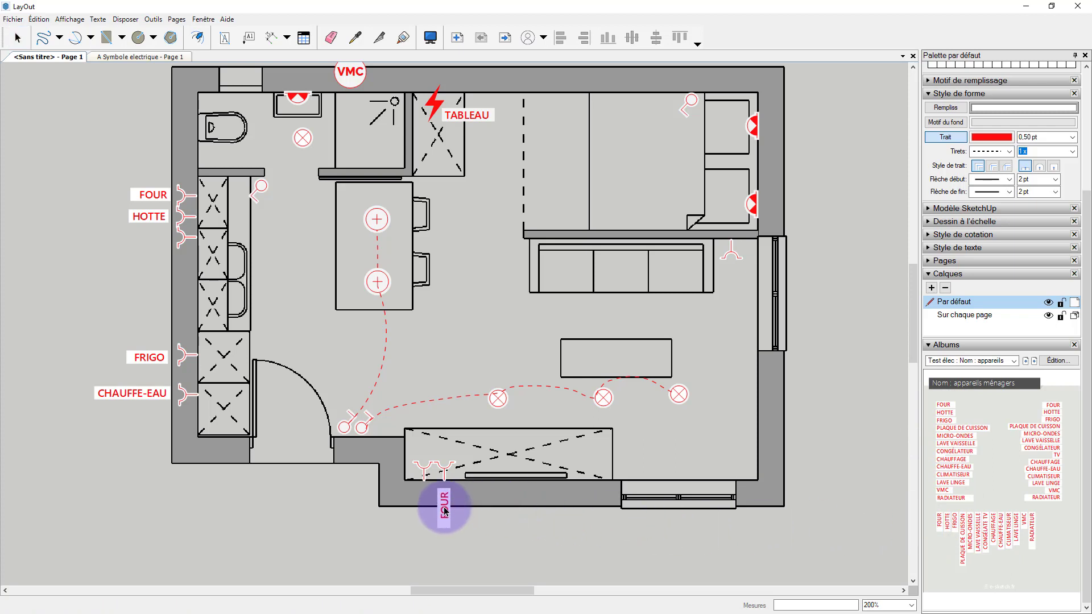
key("space")
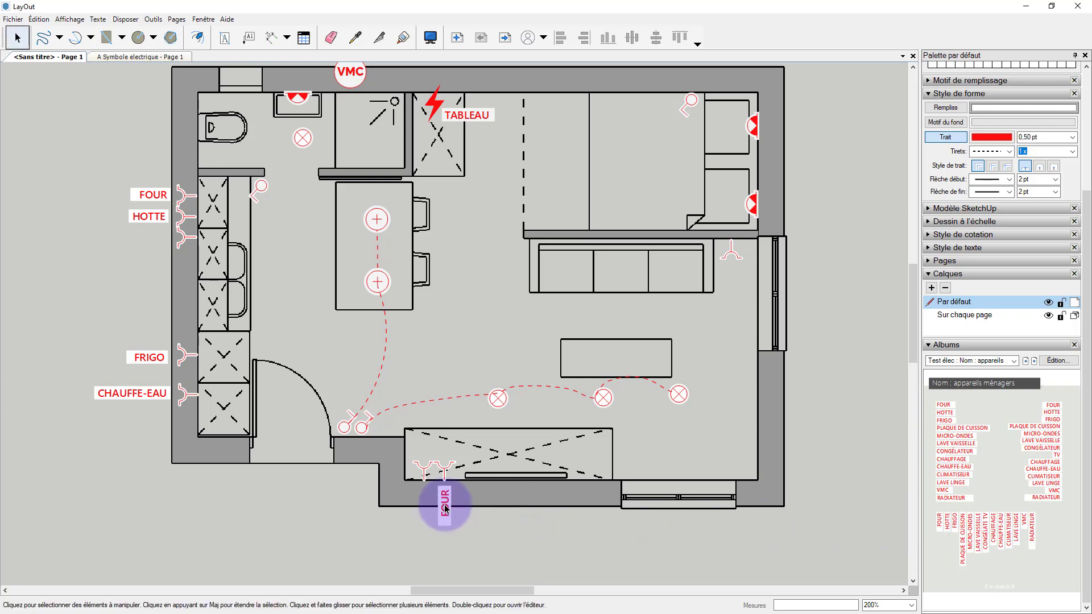
double_click(446, 505)
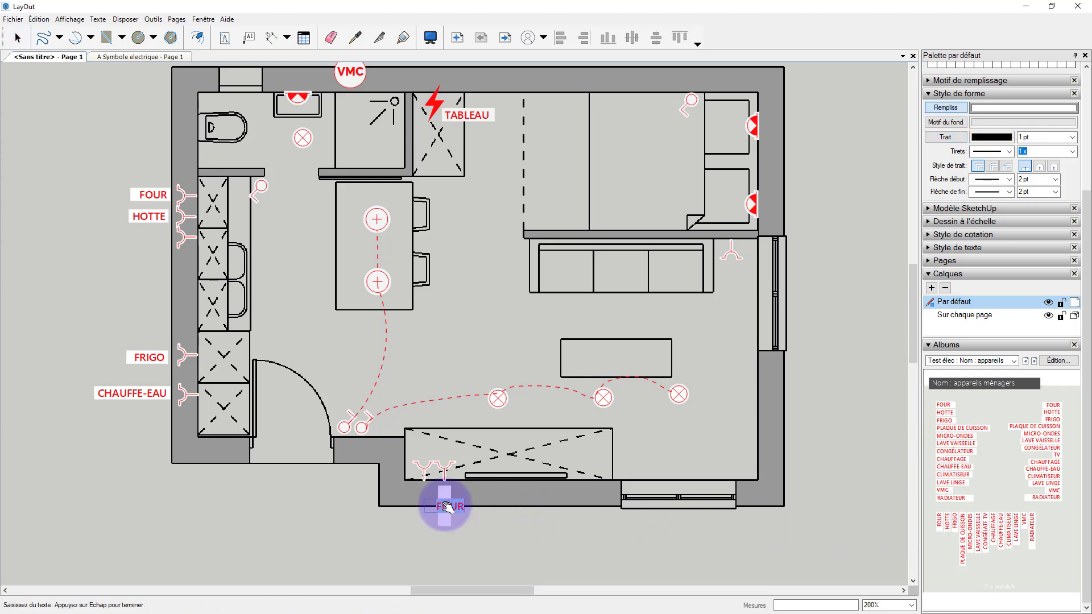
left_click(512, 563)
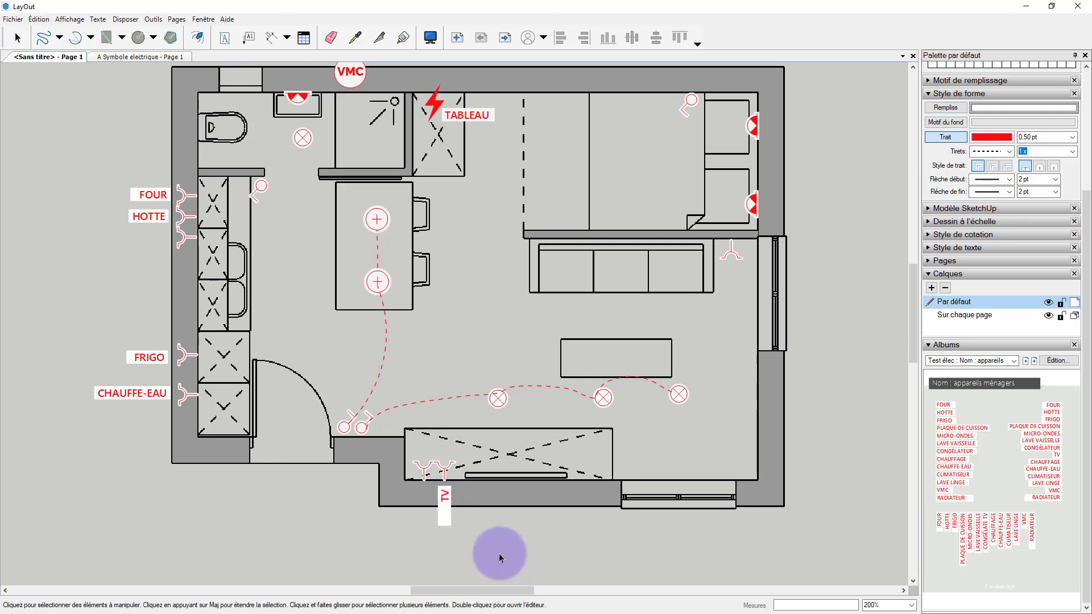
Step: Label the rooms CHAMBRE 1, CUISINE, SALON and S.D.B. with the uppercase names from the album's Pièces de la maison page
scroll(824, 464, "down", 2)
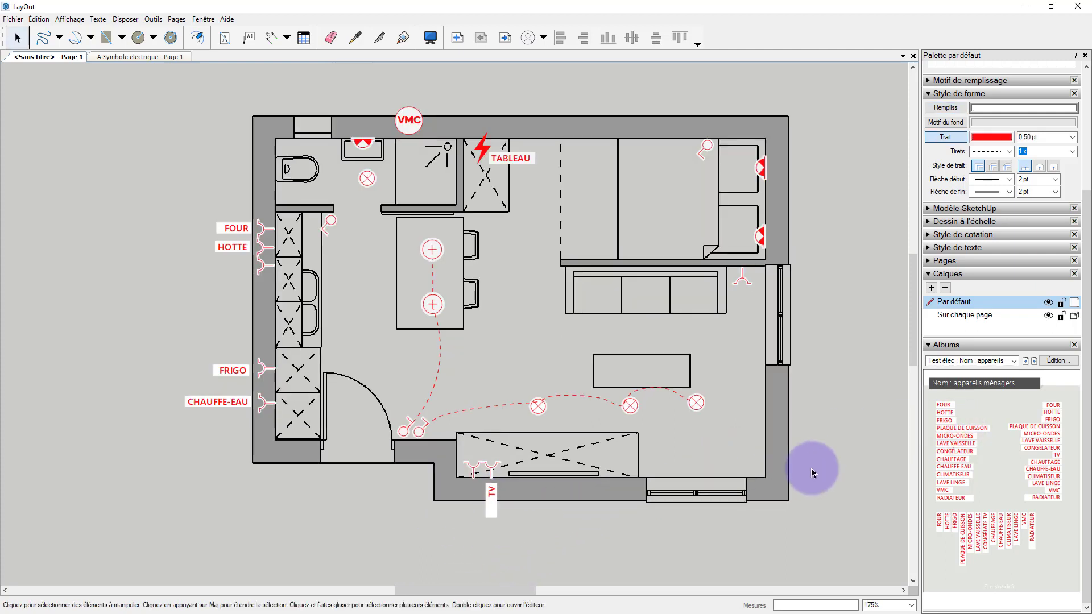
left_click(1034, 361)
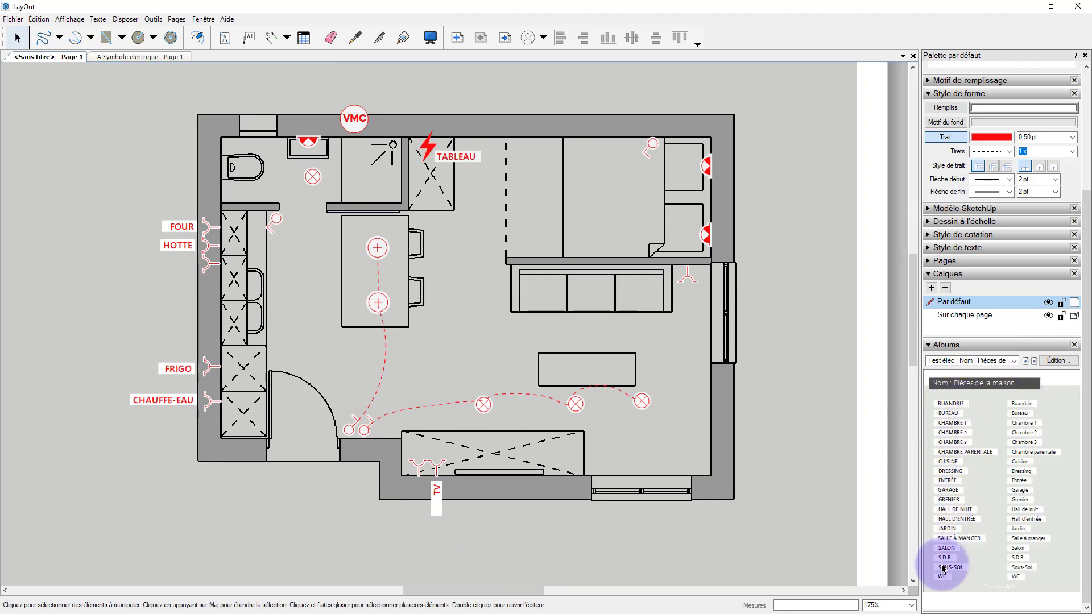
middle_click_drag(737, 463, 713, 463)
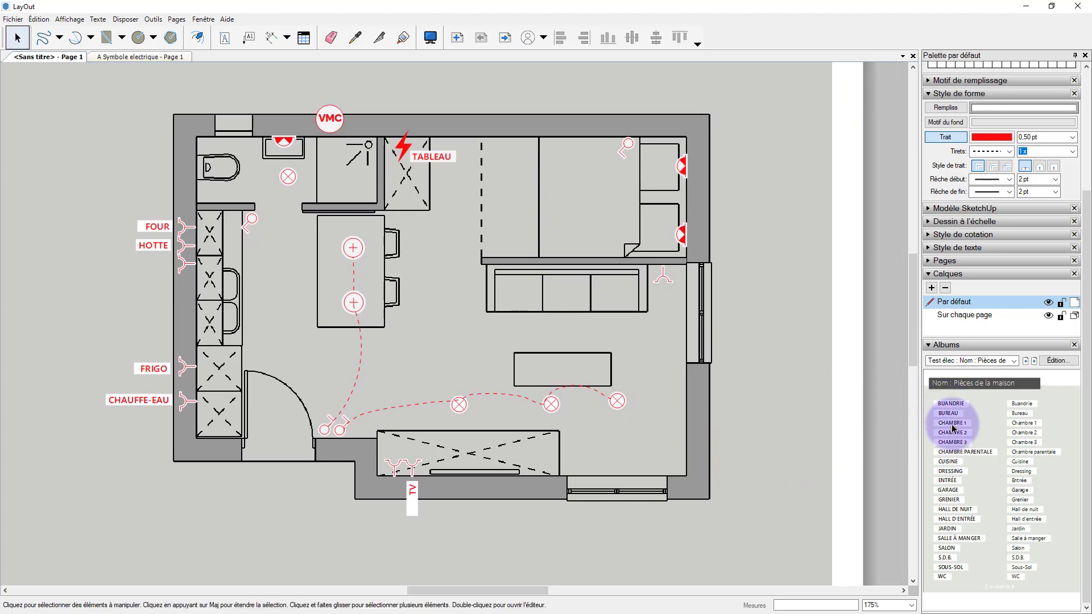
left_click_drag(954, 428, 564, 196)
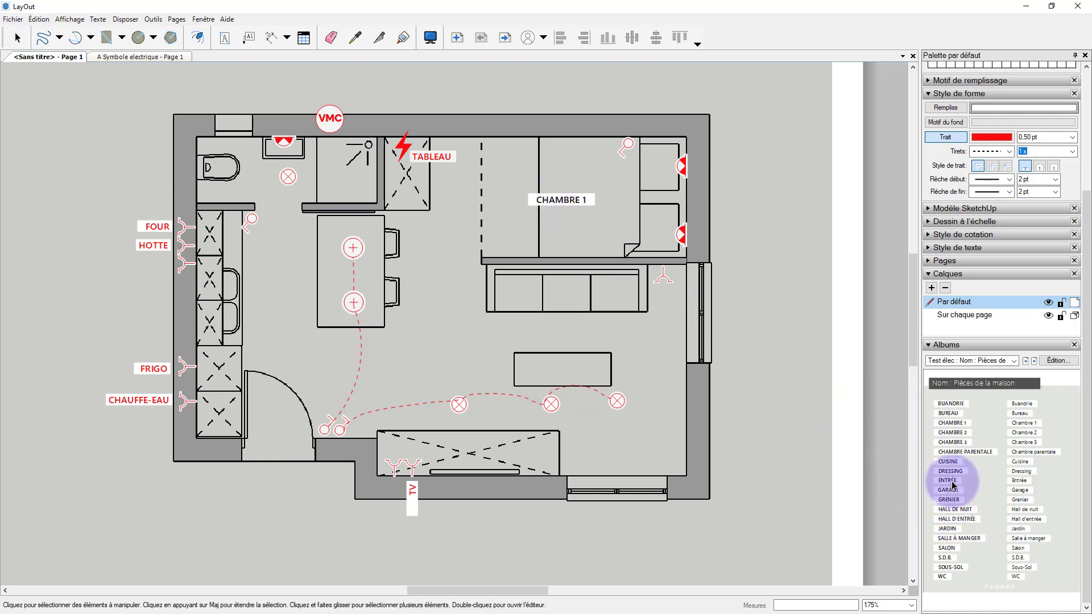
left_click_drag(950, 463, 292, 344)
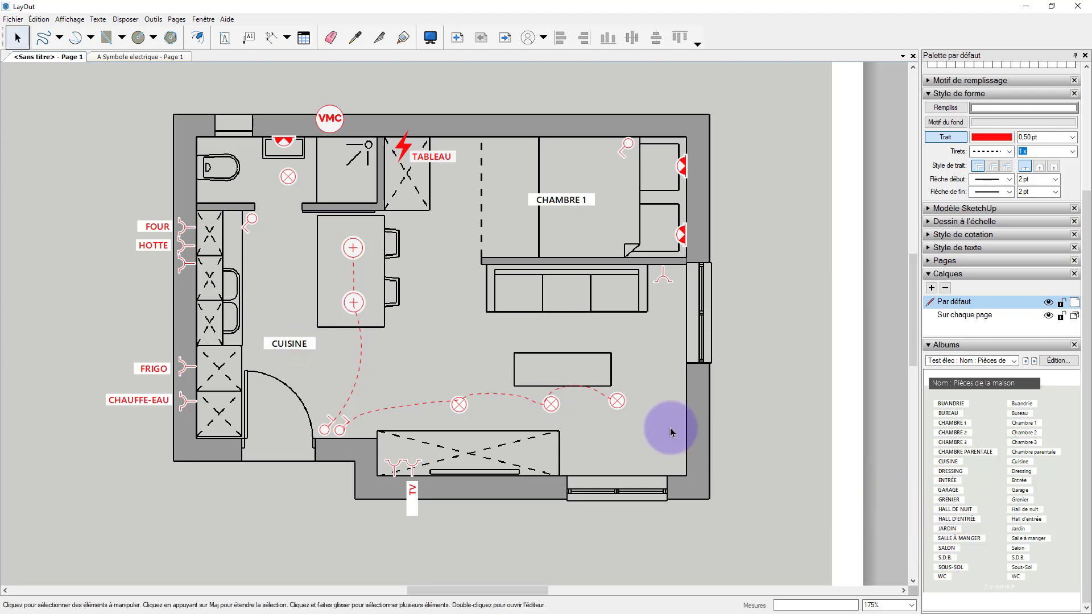
left_click_drag(951, 551, 555, 335)
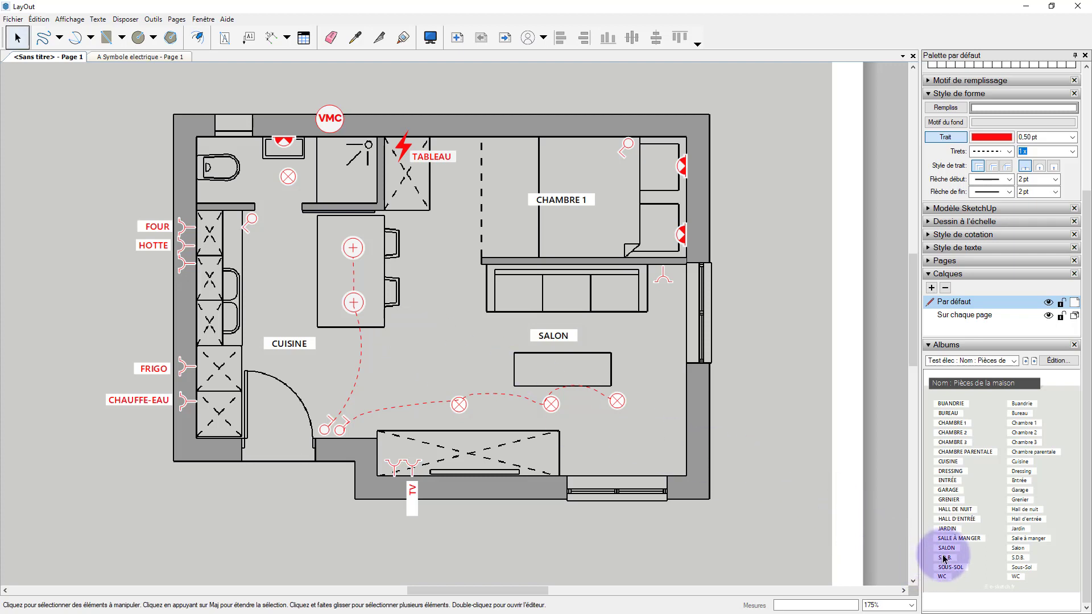
left_click_drag(944, 558, 282, 194)
Step: Number the circuits with the album's black circled numbers: 1 by the living-room lamps, 2 by the kitchen table, 3 in the bathroom, 4 by the bed
scroll(434, 427, "down", 3)
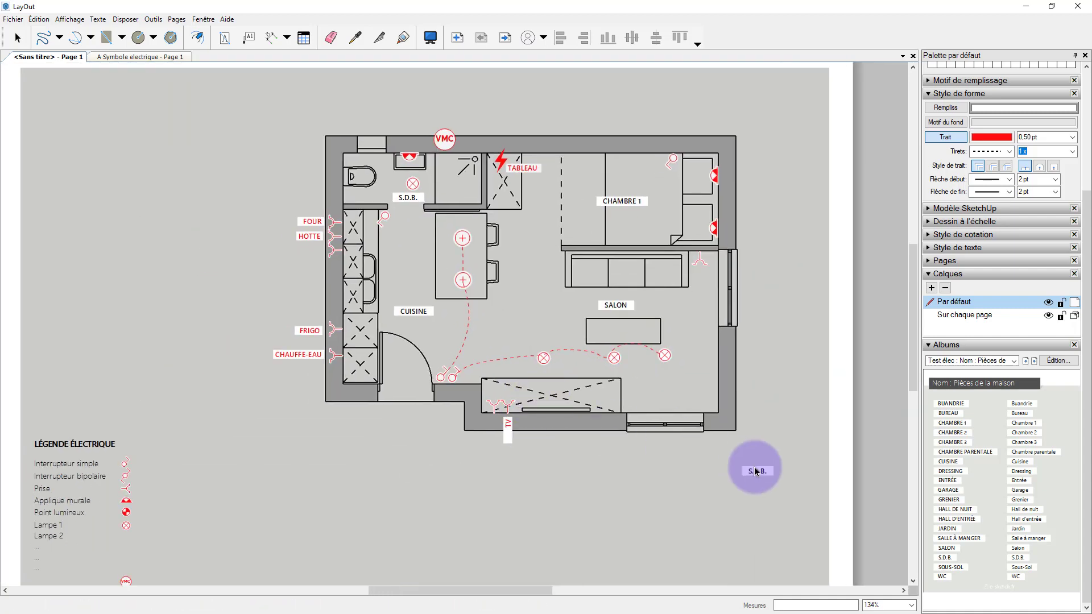
left_click(1034, 362)
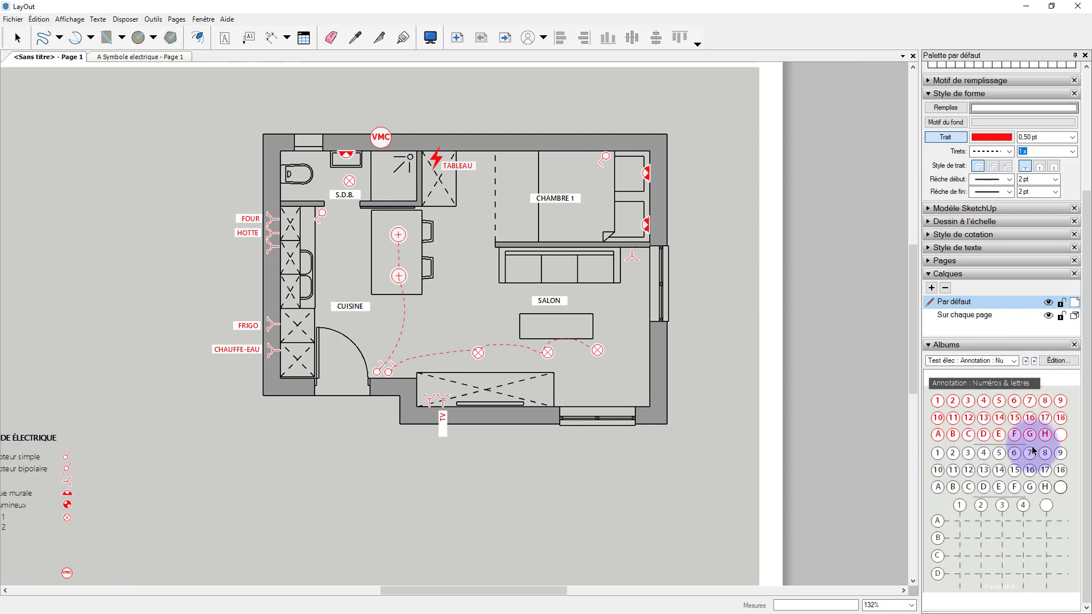
left_click(938, 454)
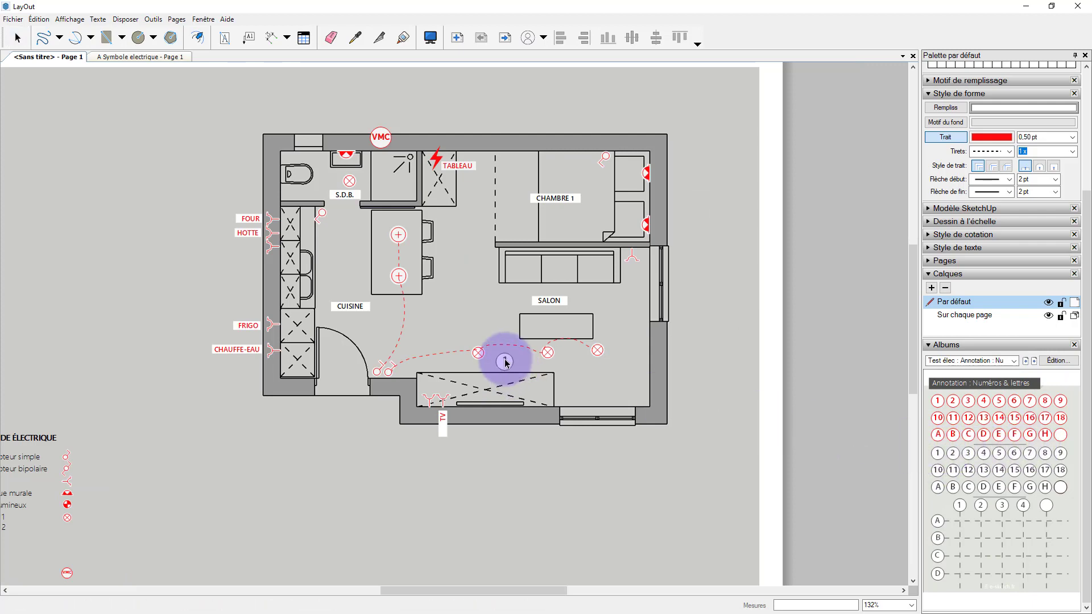
left_click(499, 362)
left_click(954, 454)
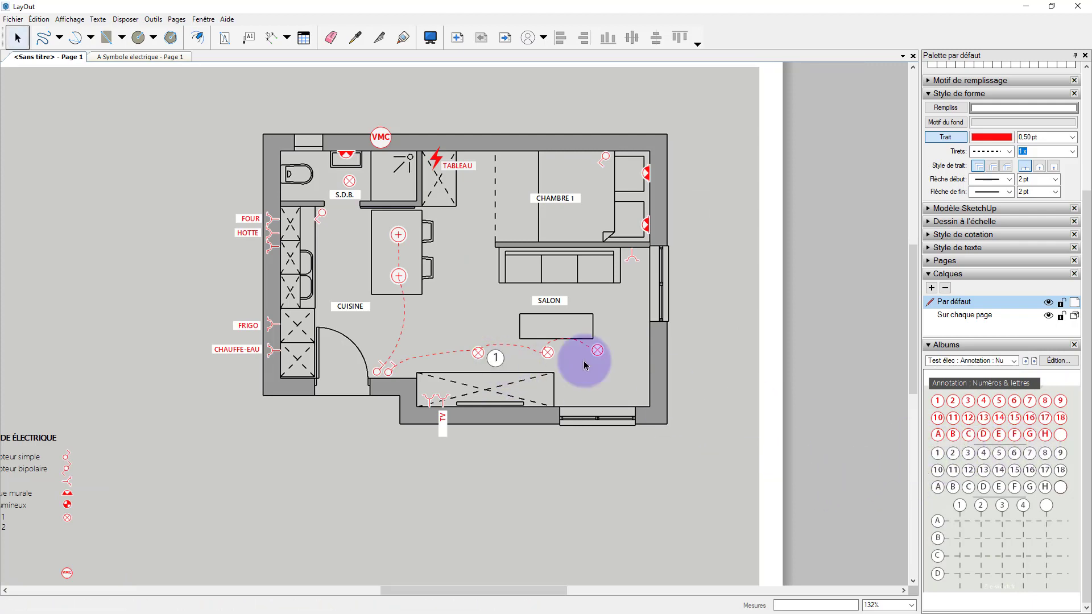
left_click(419, 288)
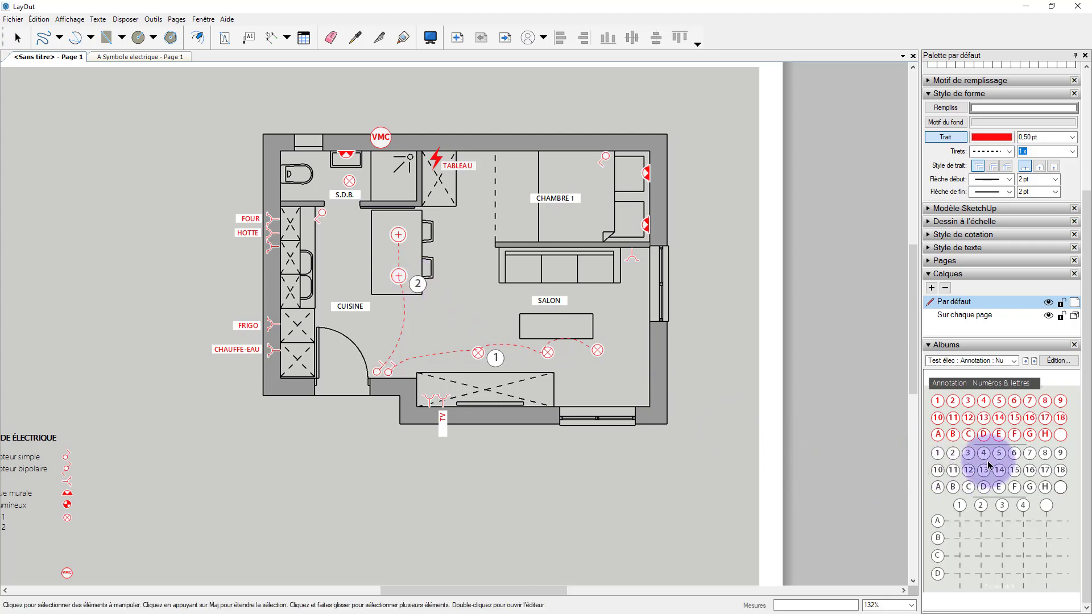
left_click(969, 454)
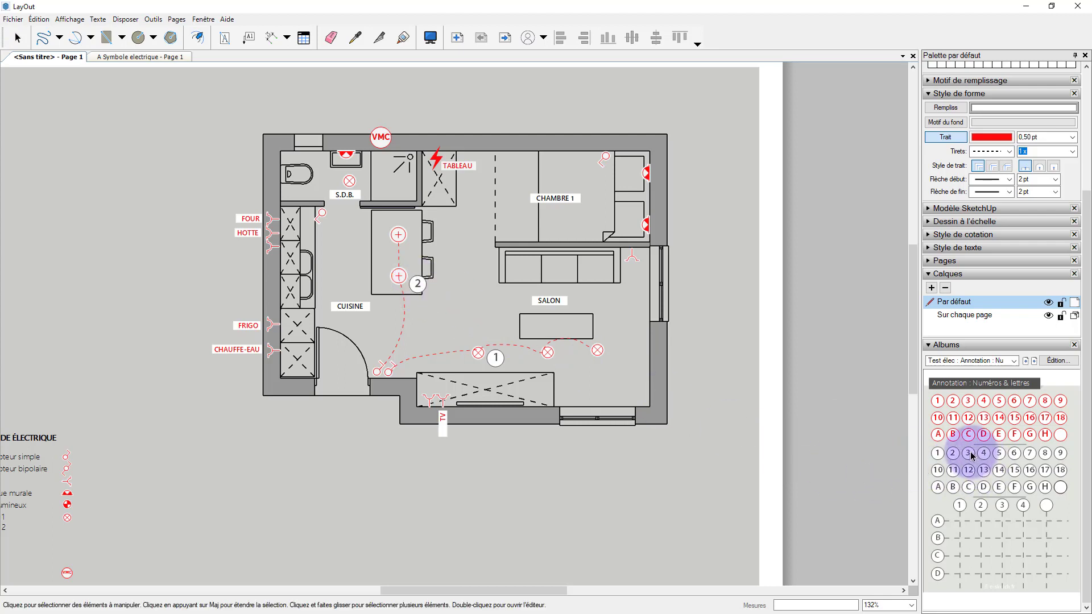
left_click(365, 177)
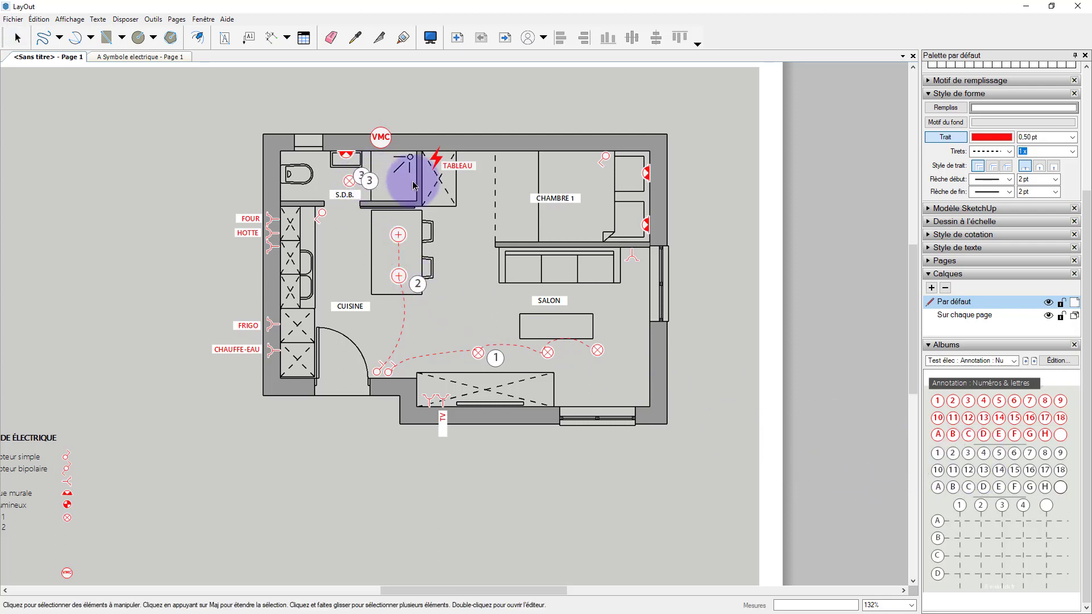
left_click(986, 454)
left_click(634, 178)
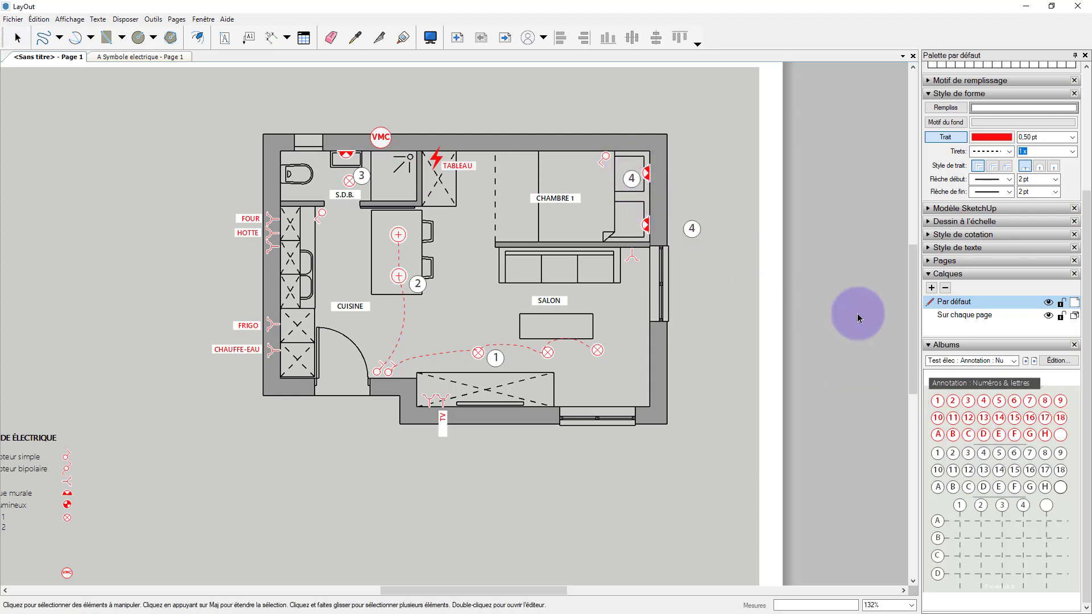
Step: Place the album's black circled 1 to 7 list with Titre captions beside the electrical legend's symbol column
left_click(1035, 361)
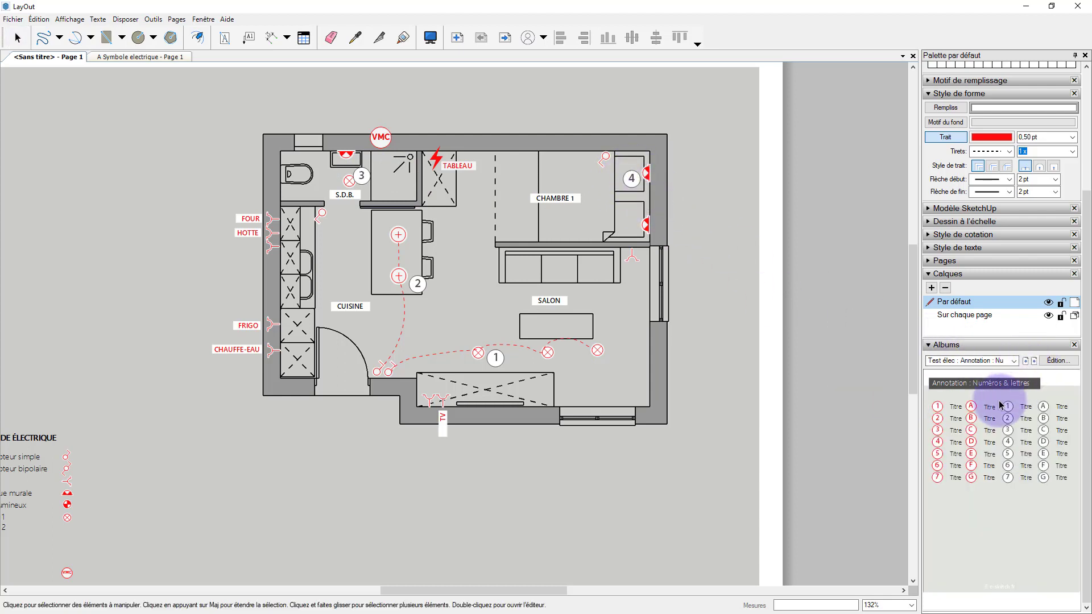
left_click(1003, 418)
scroll(694, 463, "down", 2)
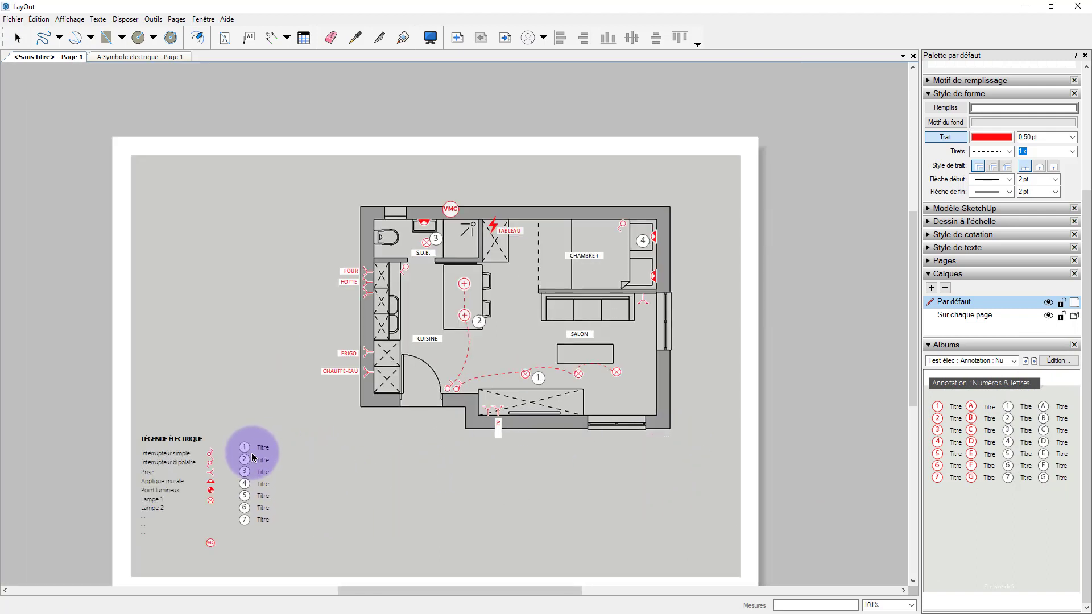
left_click(251, 461)
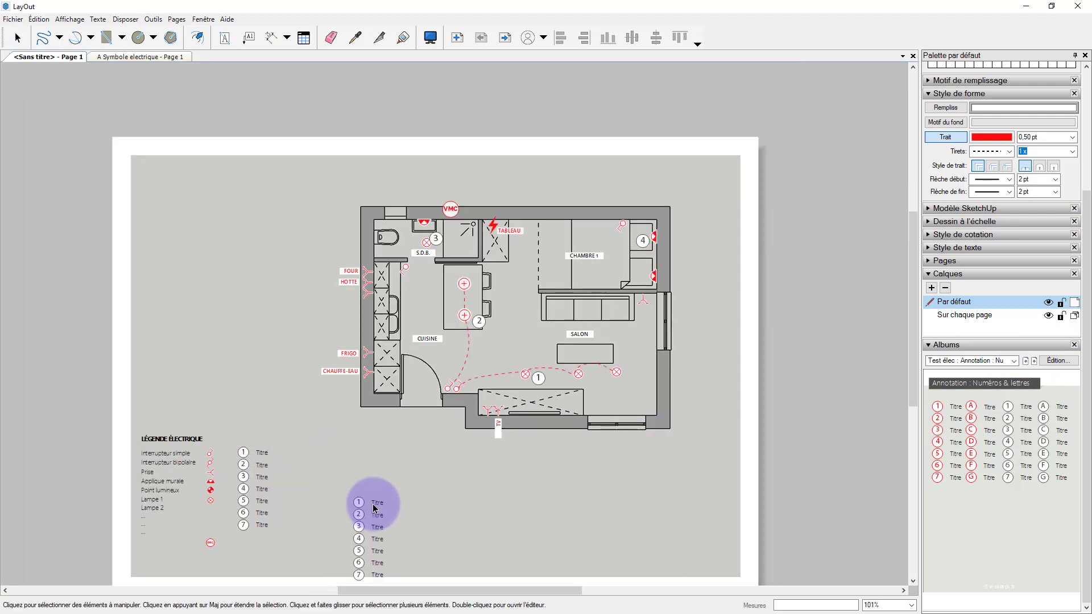
middle_click_drag(365, 512, 448, 454)
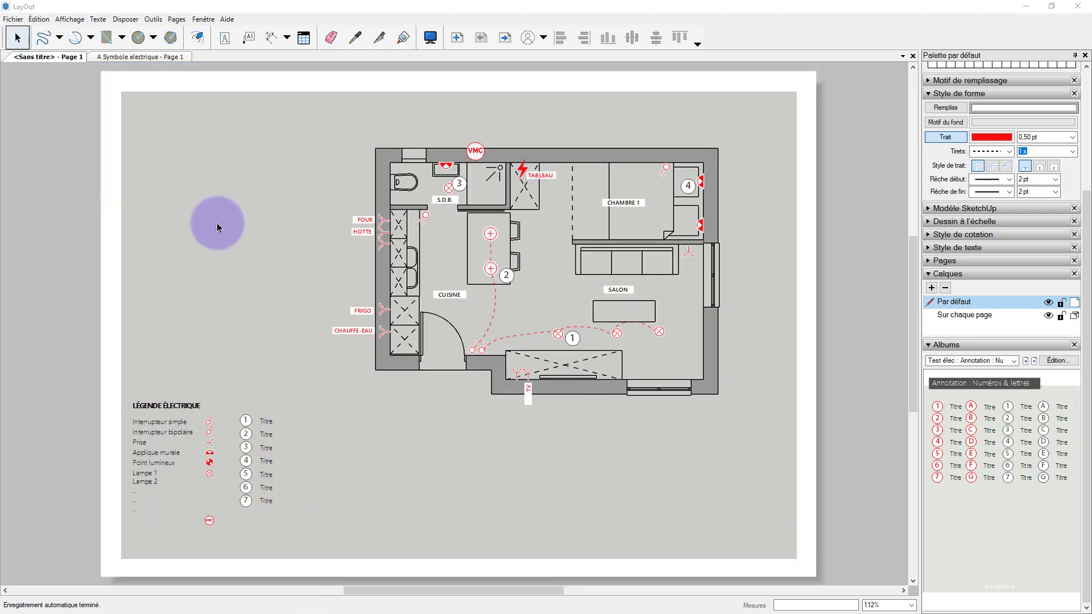
Step: Create a new layer named Symboles électriques
left_click(931, 288)
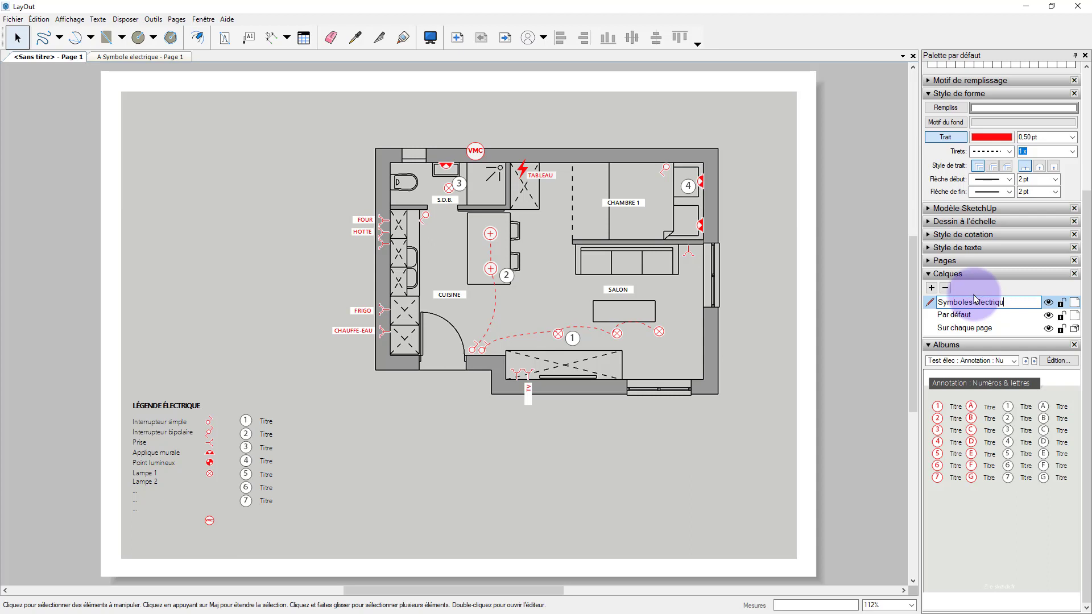
left_click(878, 336)
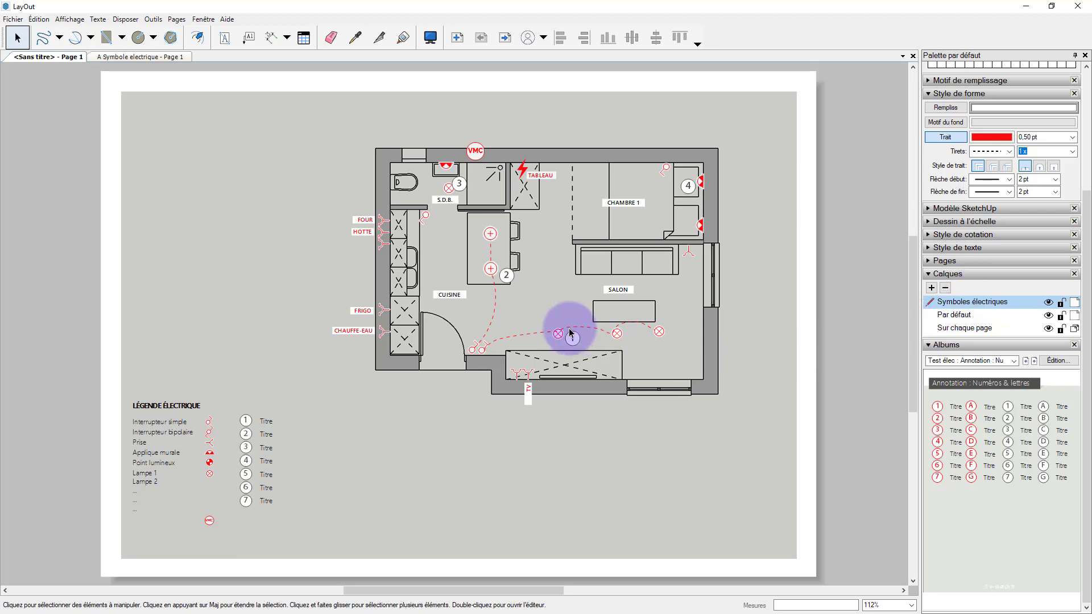
Step: Move the plan's electrical symbols, circuit links, appliance labels and circuit numbers to the Symboles électriques layer, leaving out the four room names
scroll(565, 329, "down", 1)
middle_click_drag(614, 335, 602, 316)
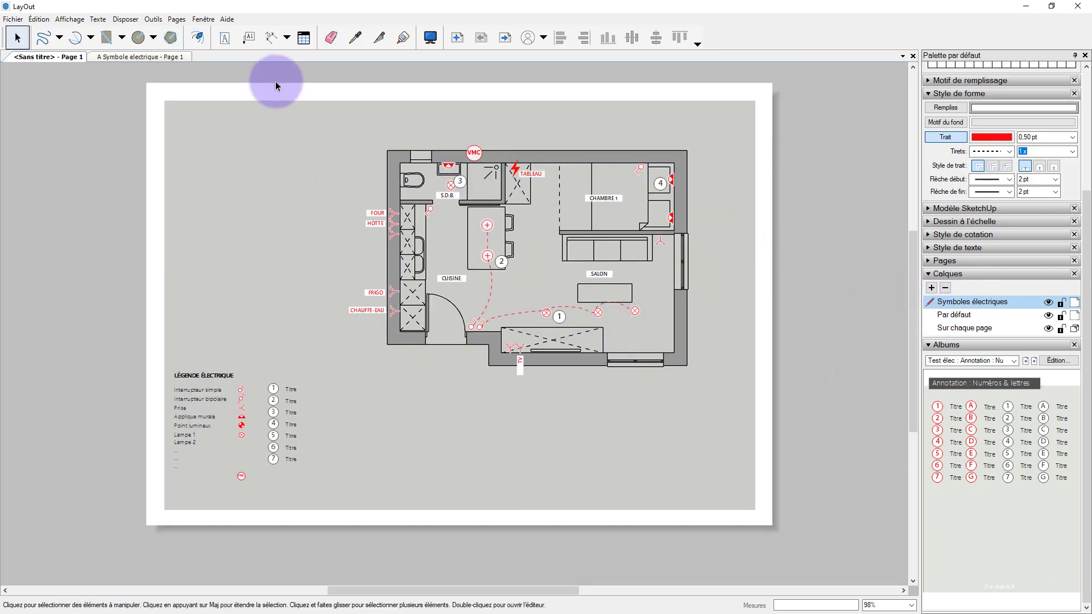
left_click_drag(274, 82, 557, 259)
left_click_drag(610, 297, 749, 388)
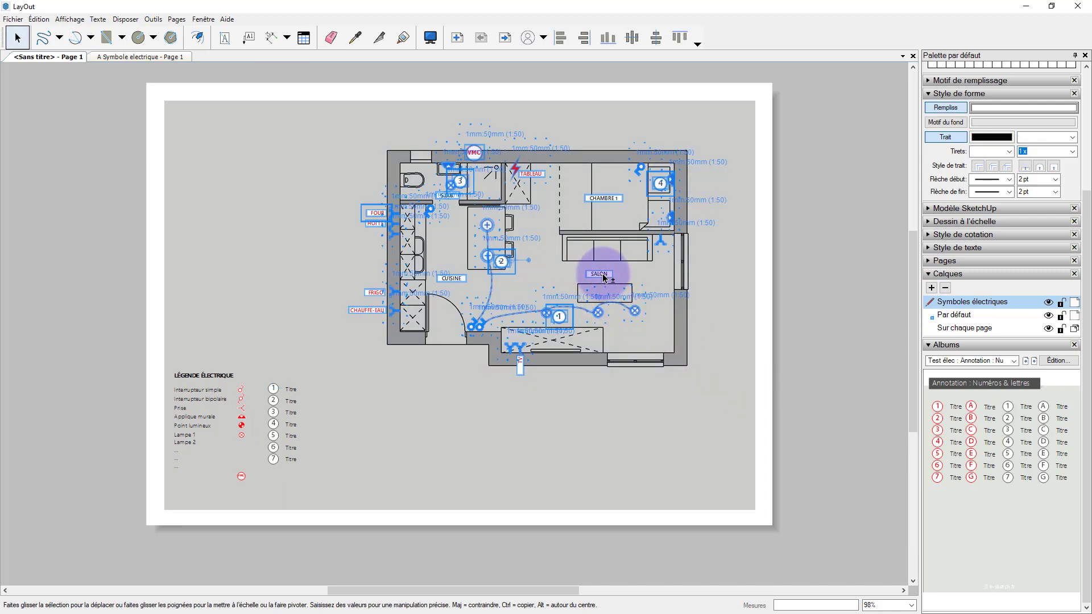
left_click(600, 274, "shift")
left_click(603, 198, "shift")
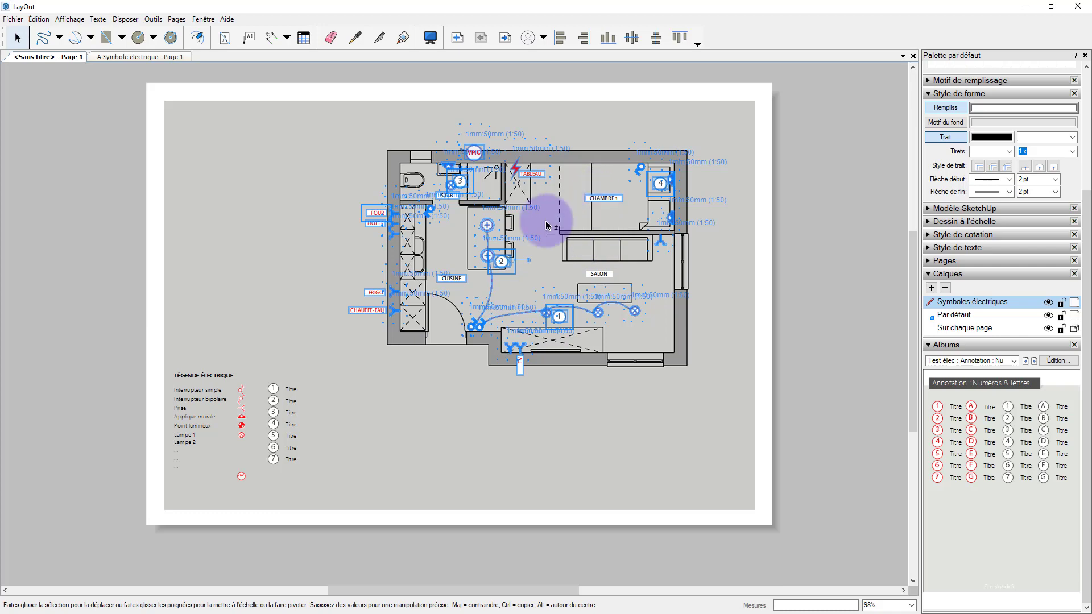
left_click(455, 278, "shift")
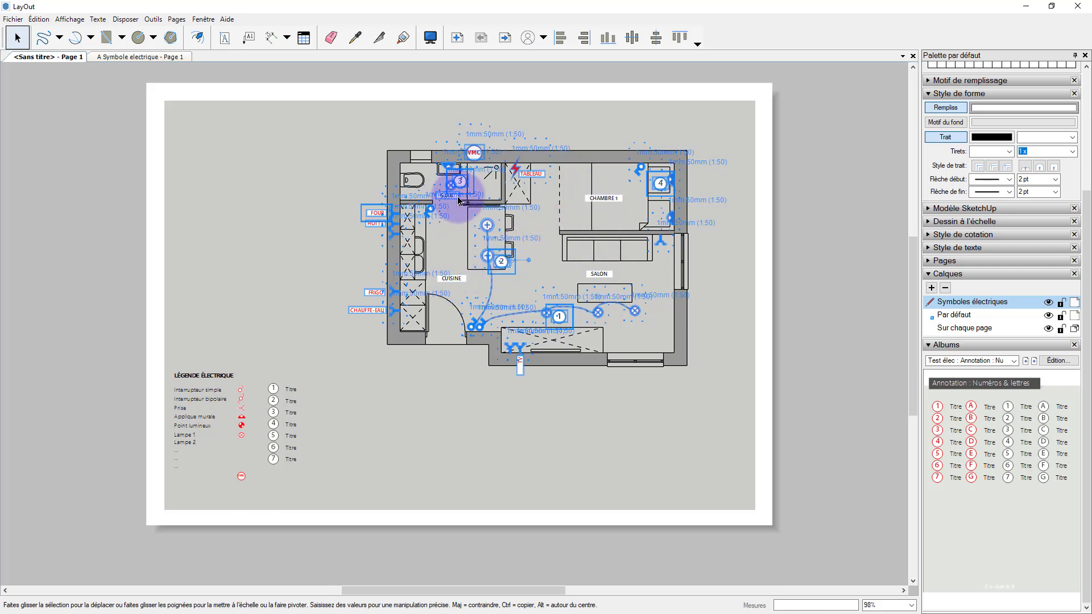
scroll(458, 200, "up", 5)
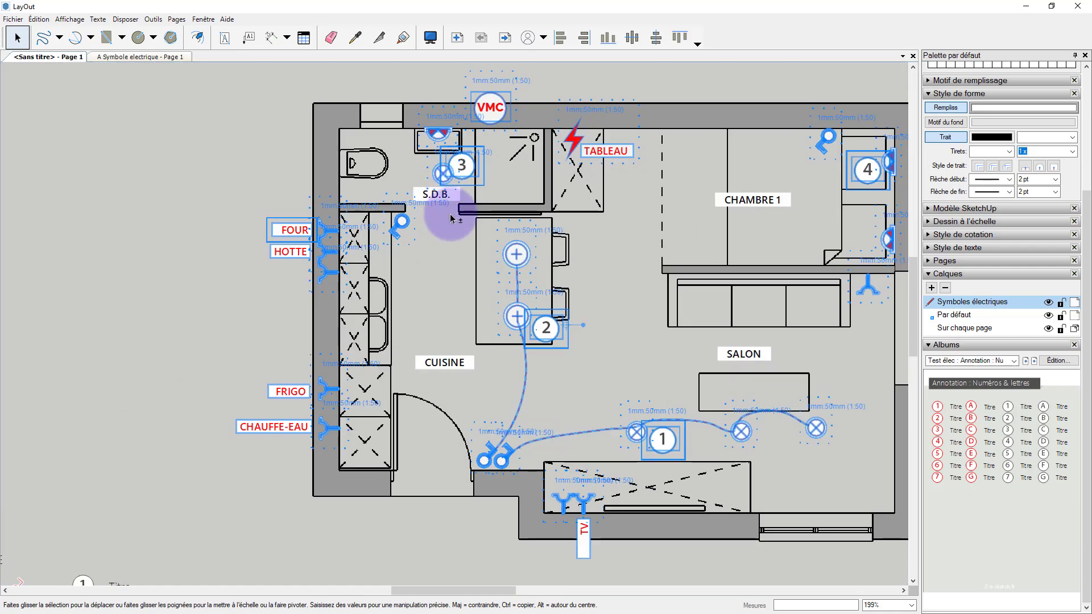
scroll(445, 198, "down", 3)
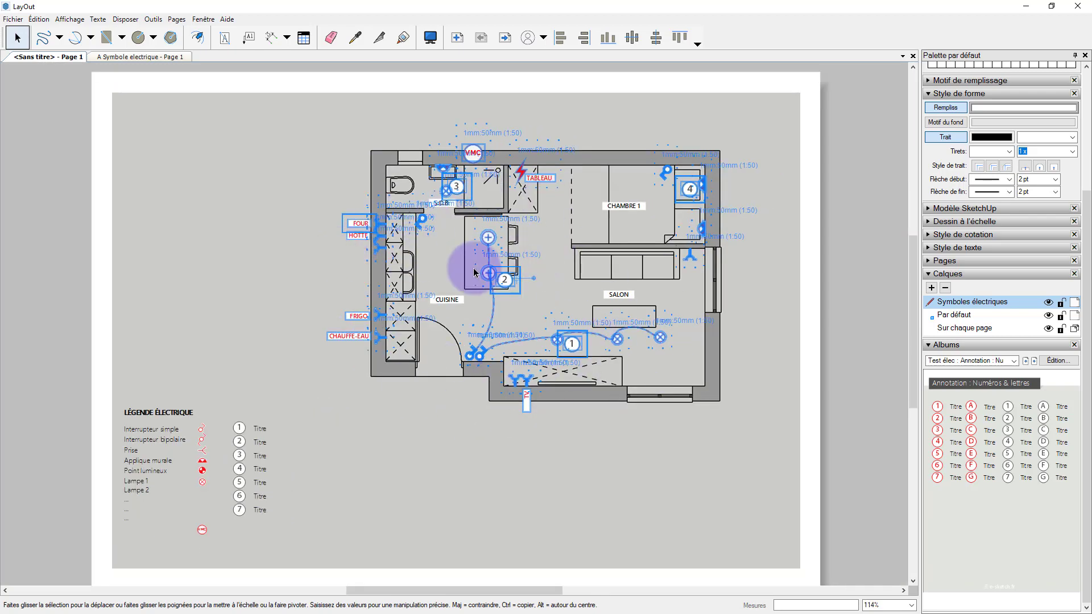
right_click(488, 247)
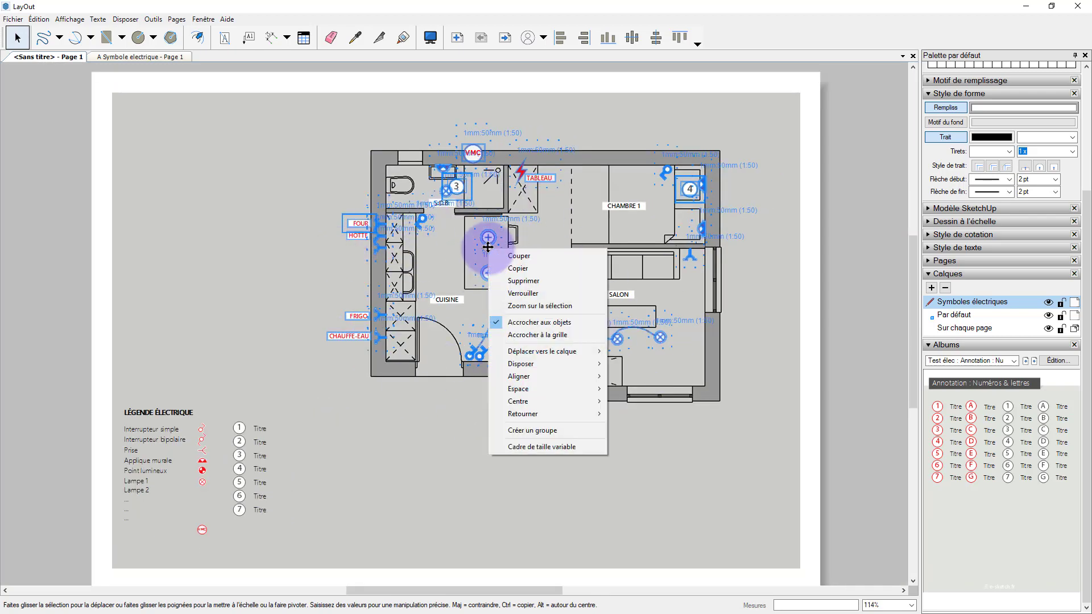
mouse_move(518, 353)
left_click(560, 353)
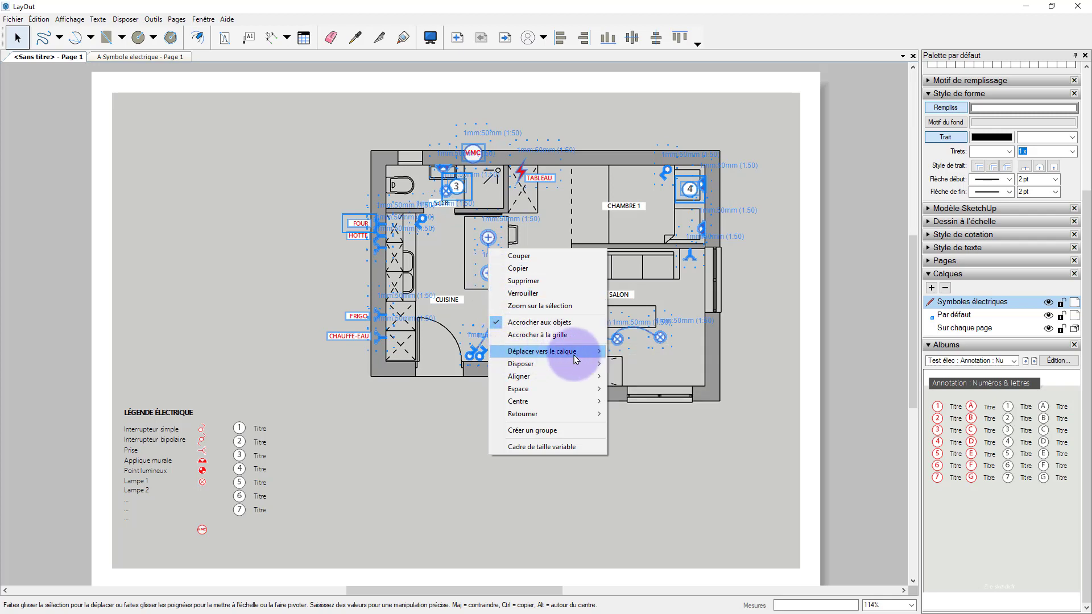
mouse_move(598, 357)
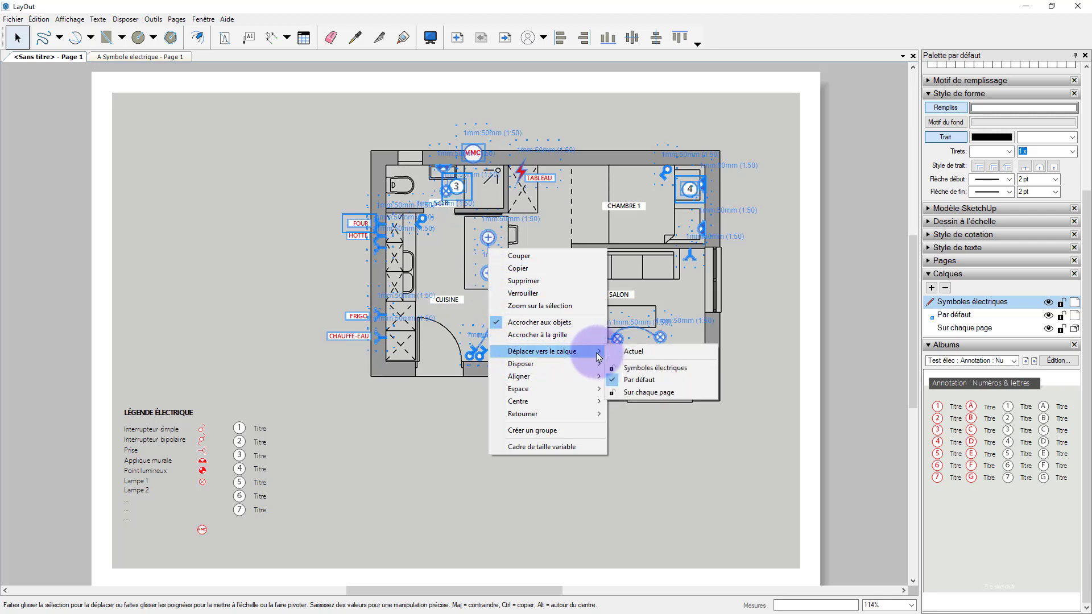
left_click(635, 370)
left_click(796, 309)
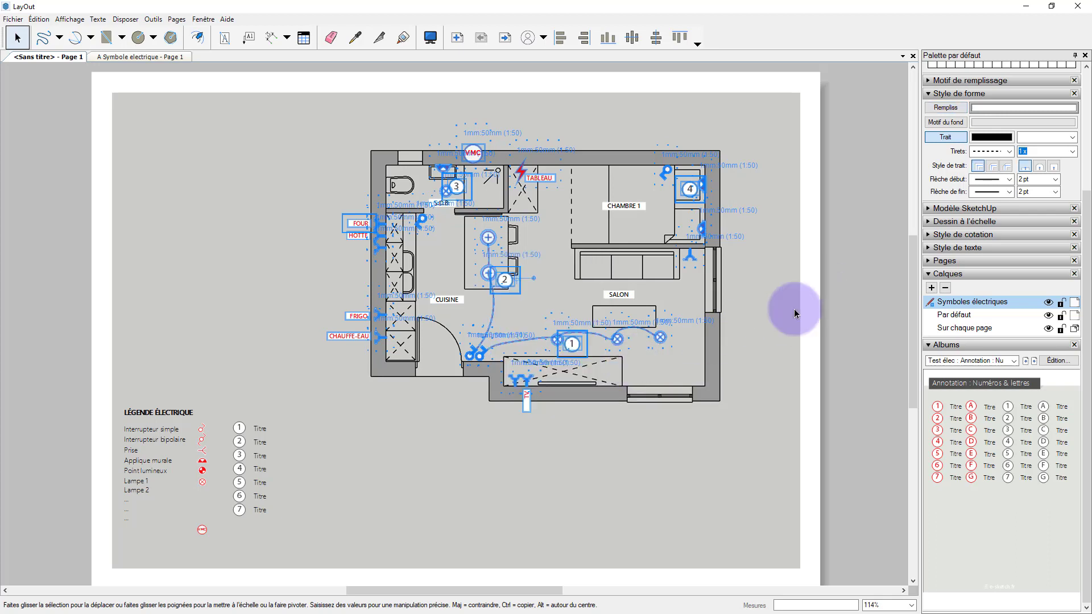
Step: Hide the Symboles électriques layer to check its contents, and show it again
scroll(609, 368, "down", 1)
middle_click_drag(619, 370, 568, 350)
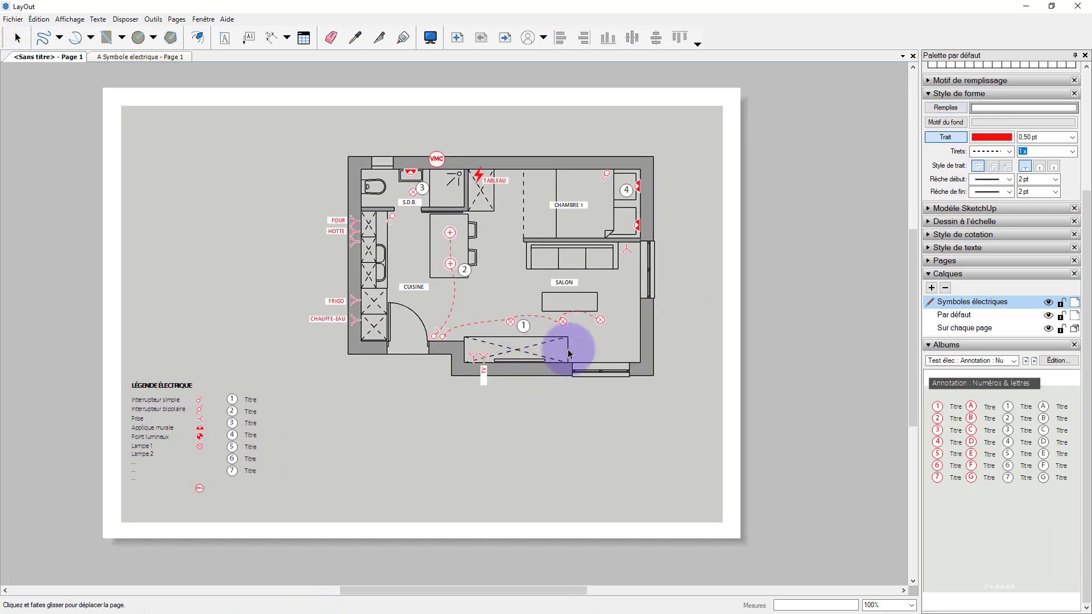
left_click(1049, 303)
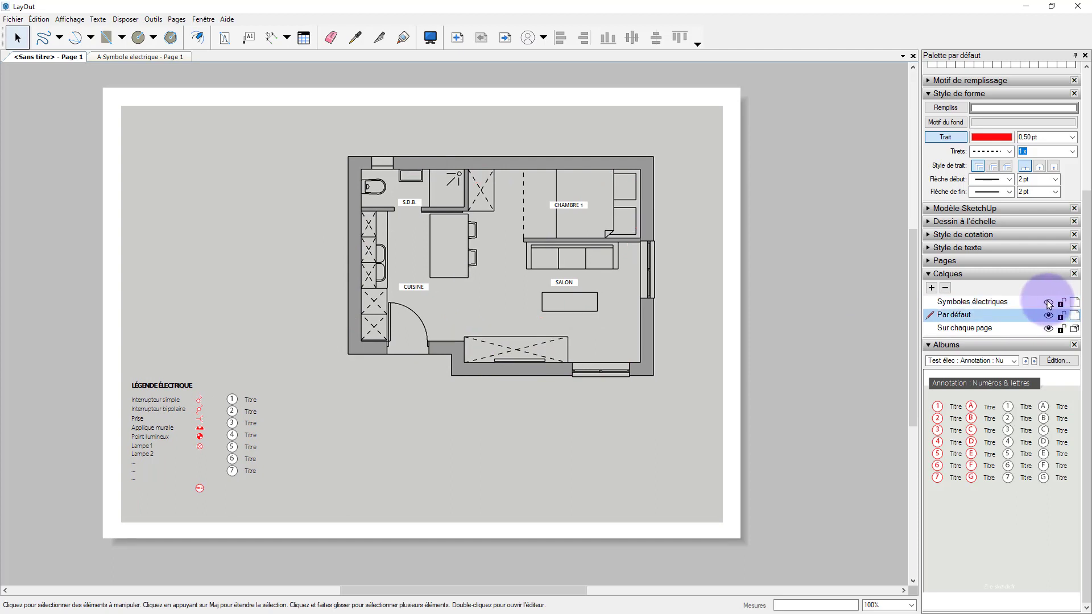
left_click(1049, 303)
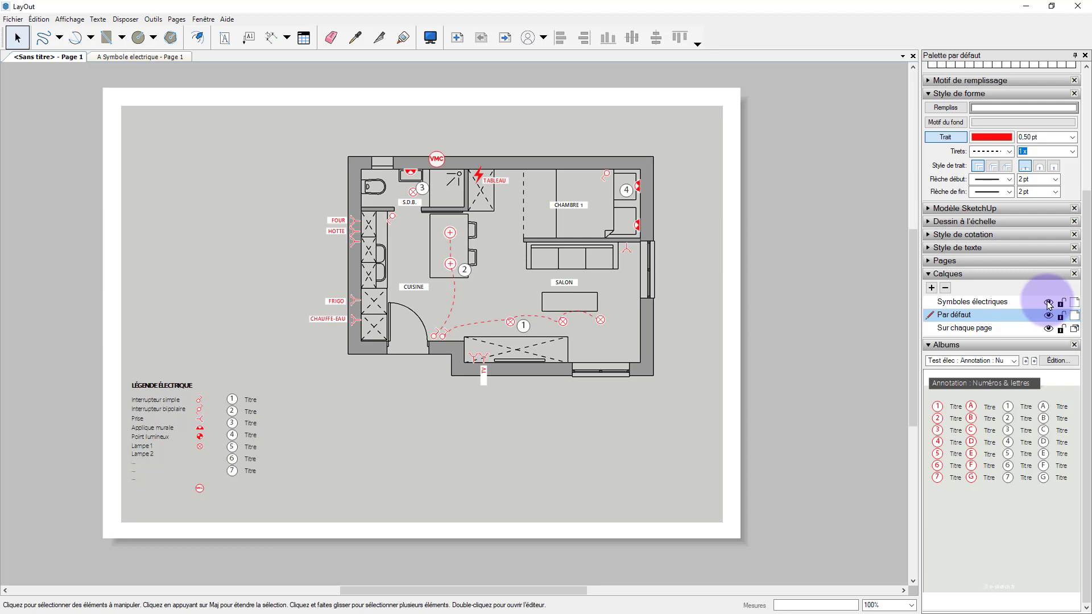
Step: Make Symboles électriques the active layer, reorder it below Par défaut, and return it to the top of the layer order
left_click(952, 302)
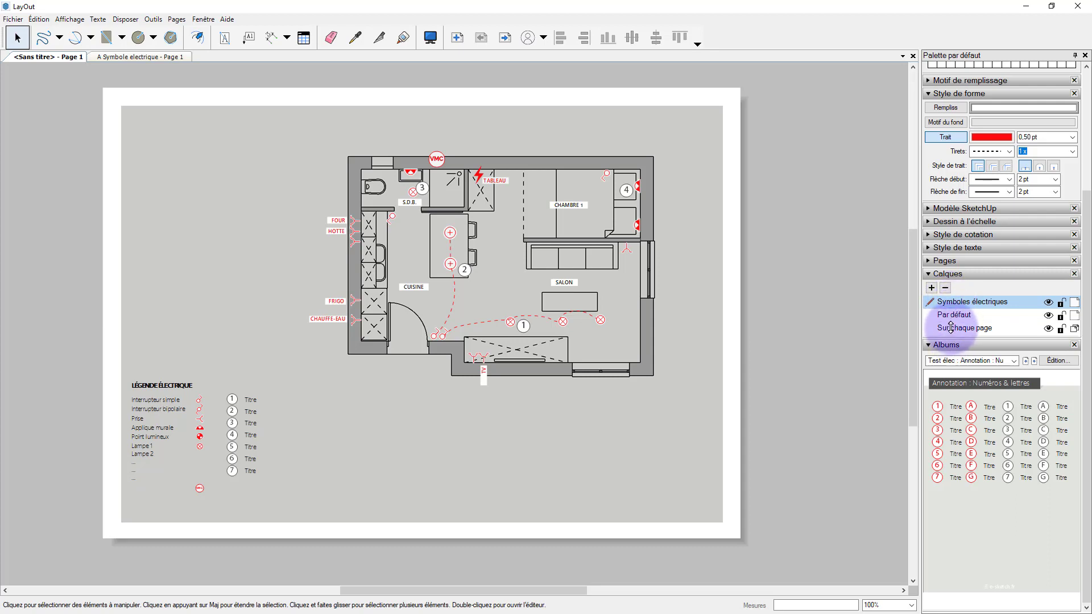
left_click_drag(952, 327, 948, 322)
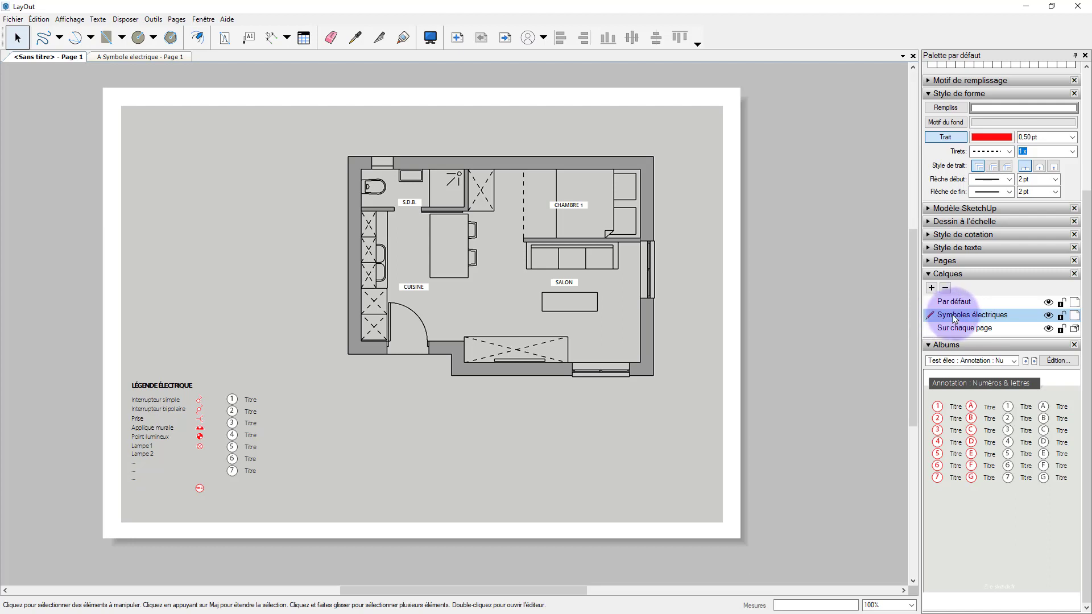
mouse_move(954, 316)
left_mouse_down()
mouse_move(954, 290)
mouse_move(954, 299)
left_mouse_up()
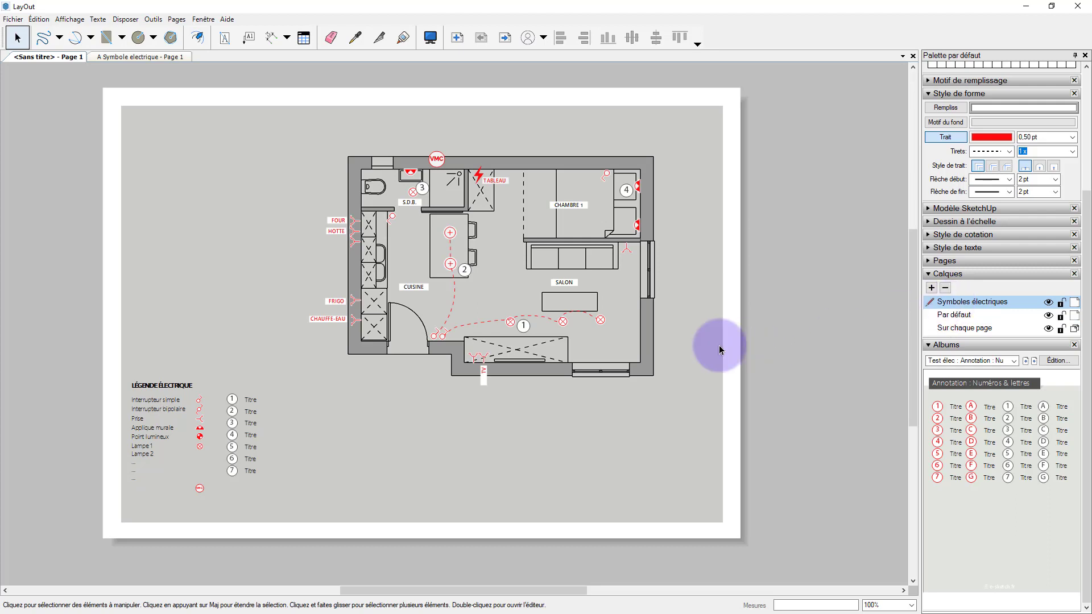
left_click(677, 304)
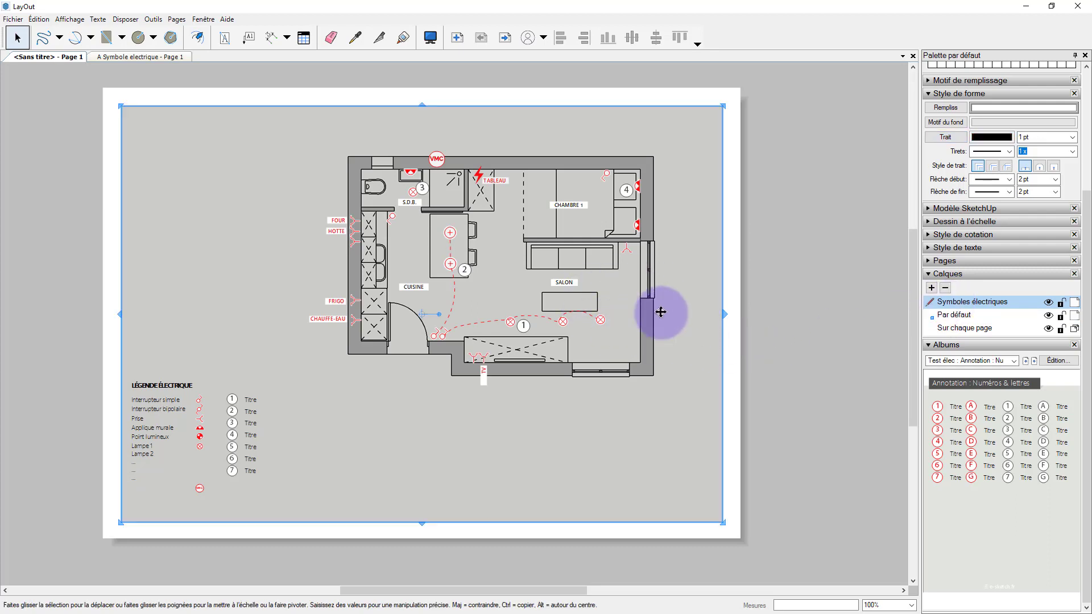
left_click(542, 386)
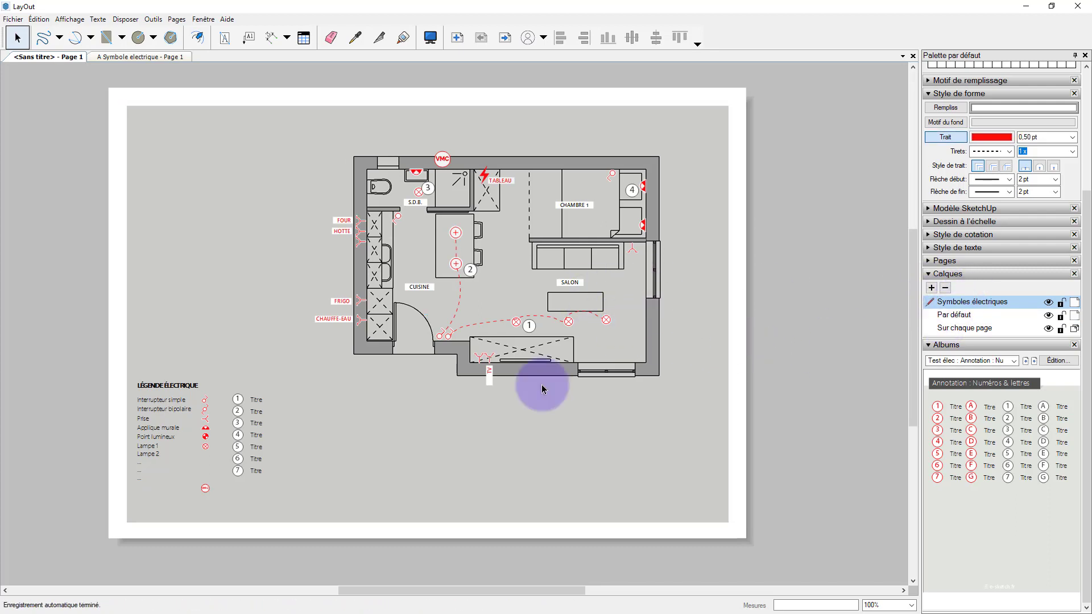